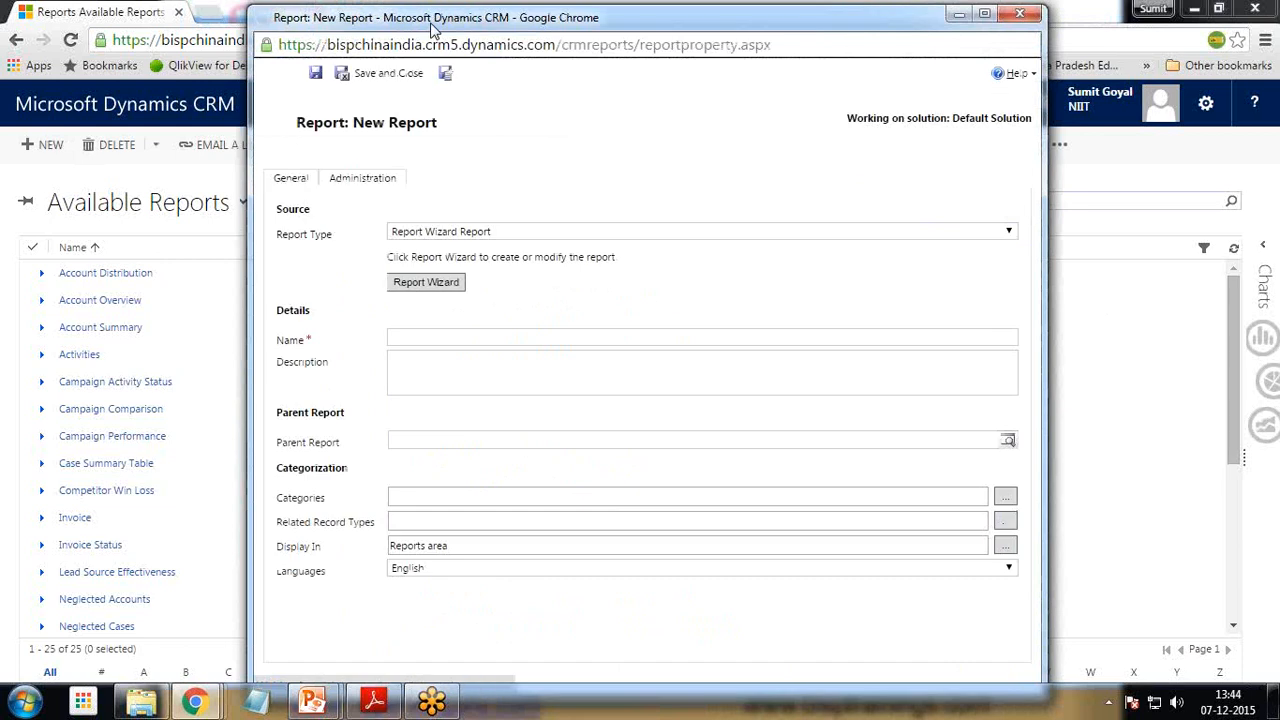
Step: Start a new report in the Report Wizard named "Opportunity Owner Wise" with Opportunities as the primary record type
click(459, 284)
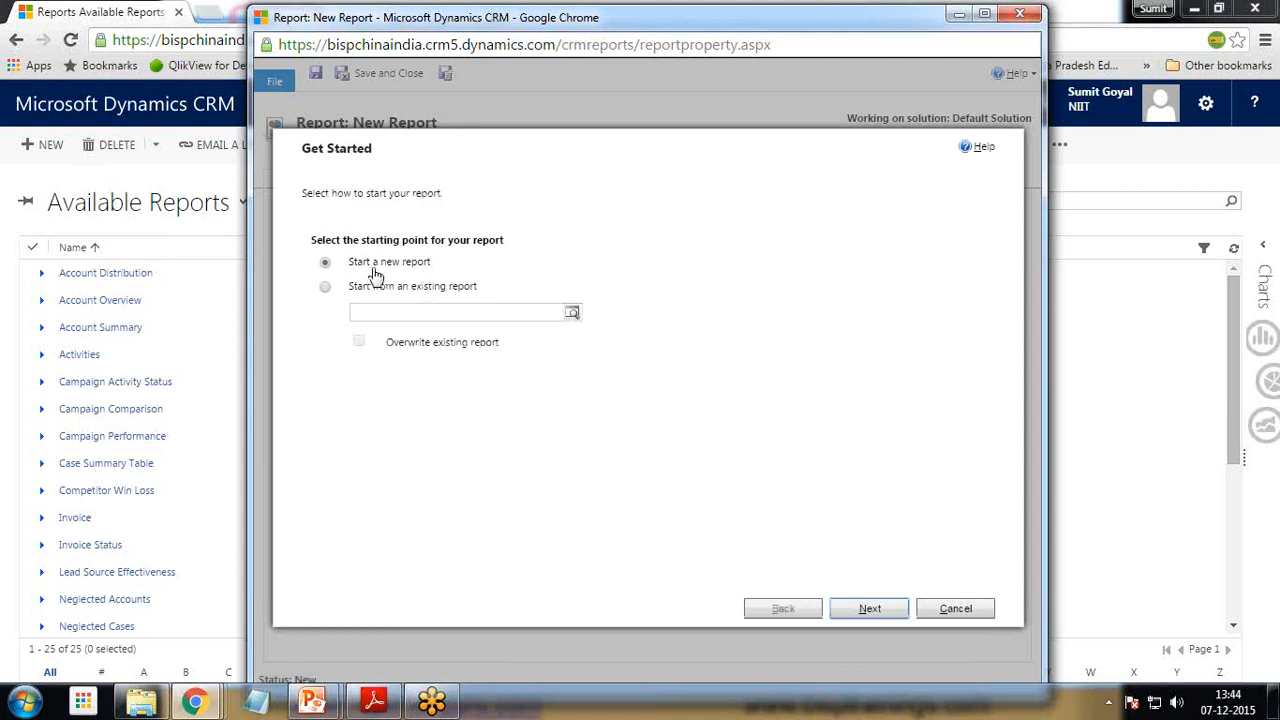
click(884, 608)
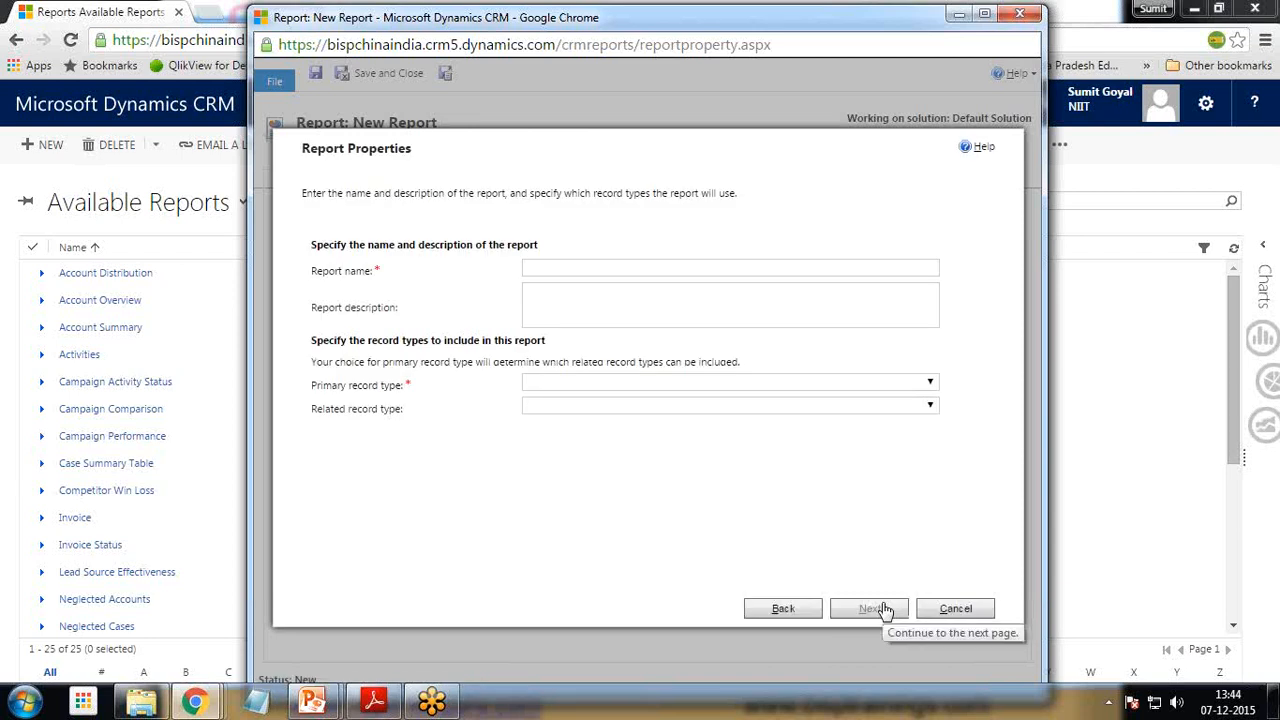
click(598, 272)
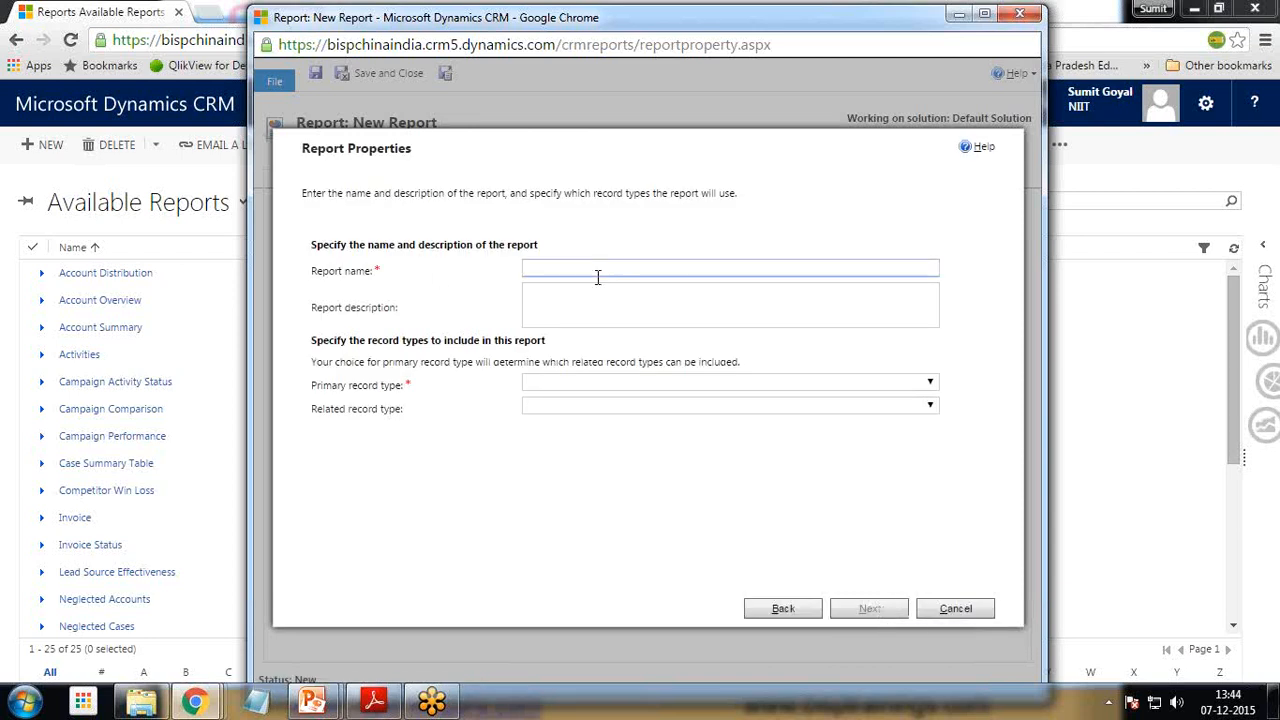
text(Opportunity Owner Wise)
click(587, 383)
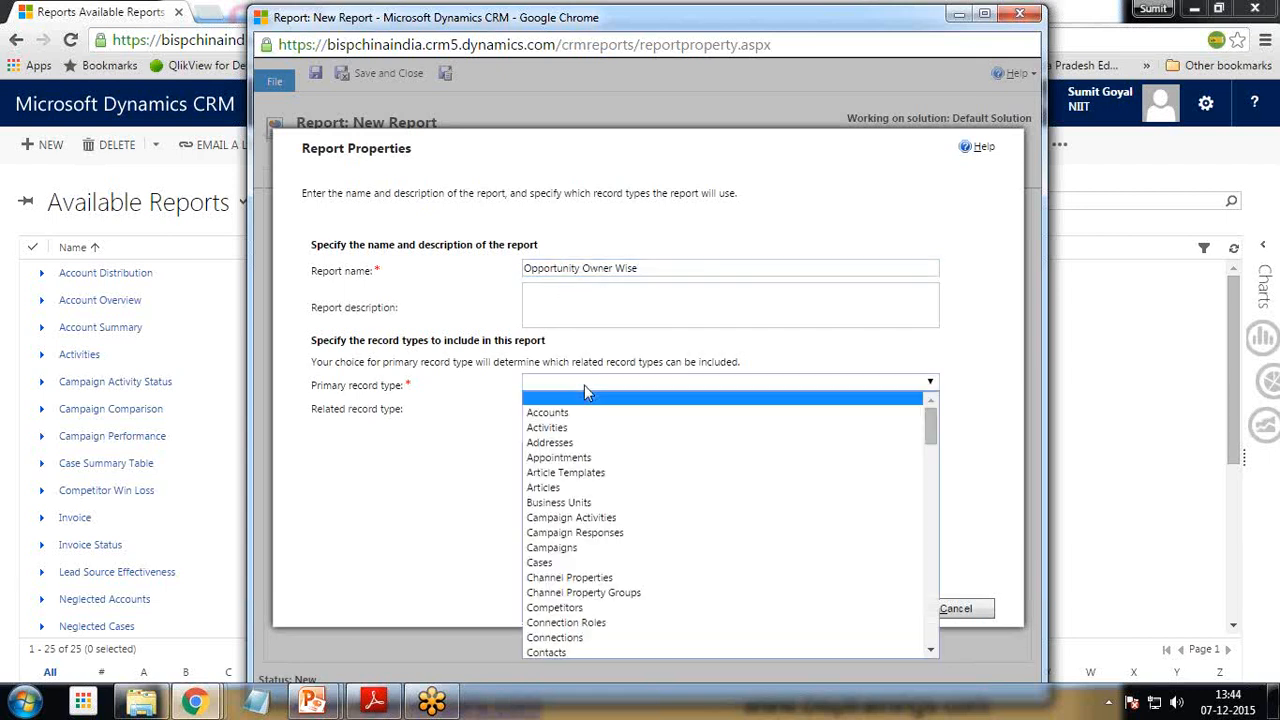
drag(932, 420, 932, 525)
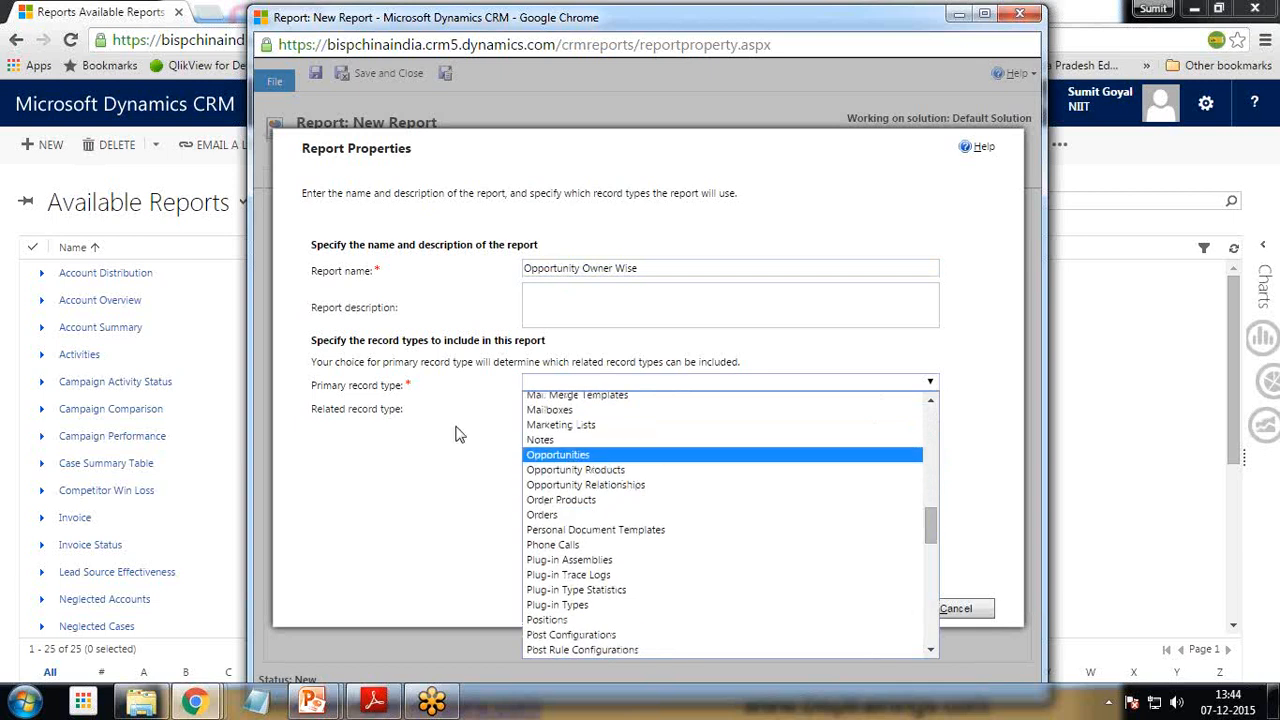
key(Return)
click(865, 611)
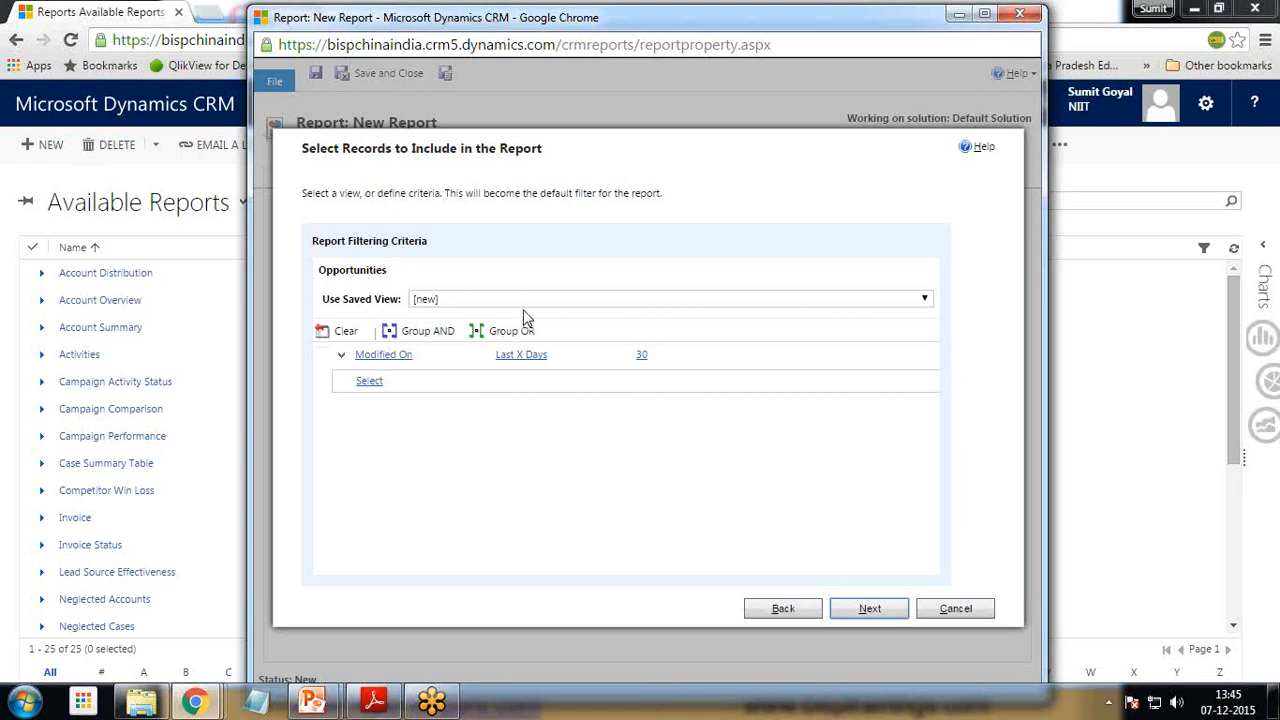
click(372, 381)
click(408, 384)
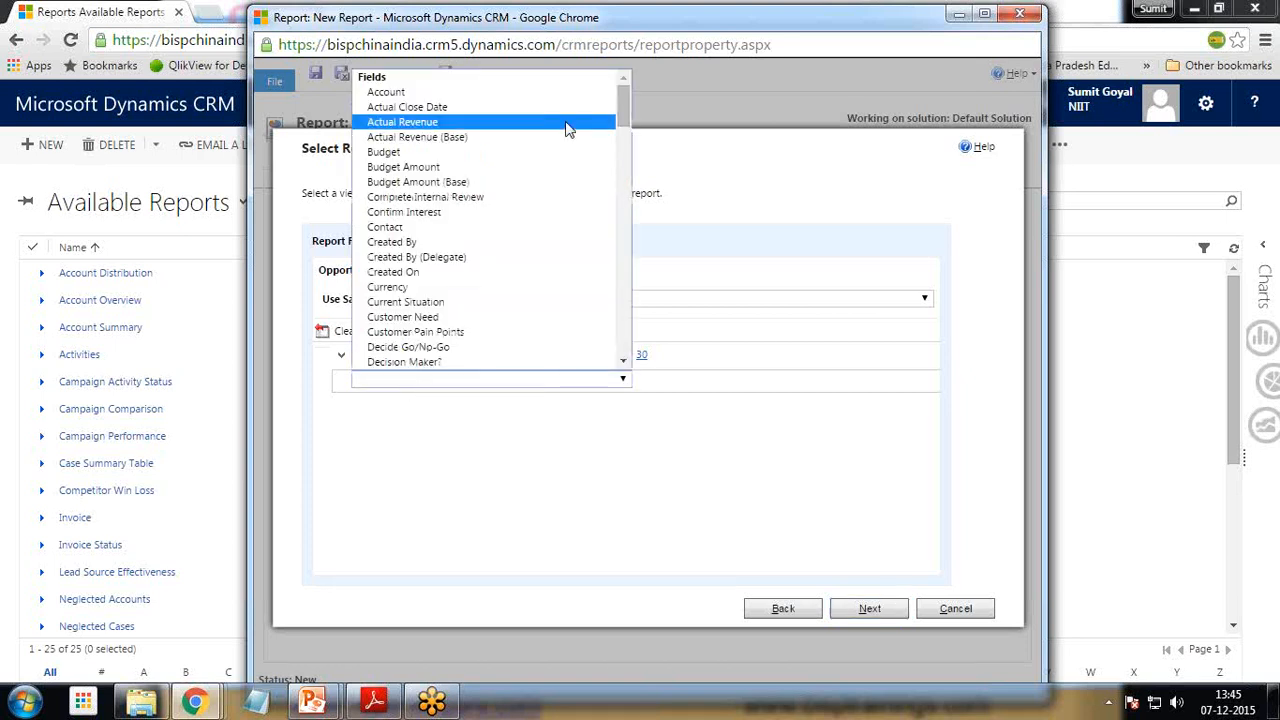
scroll(450, 110, down, 4)
click(613, 496)
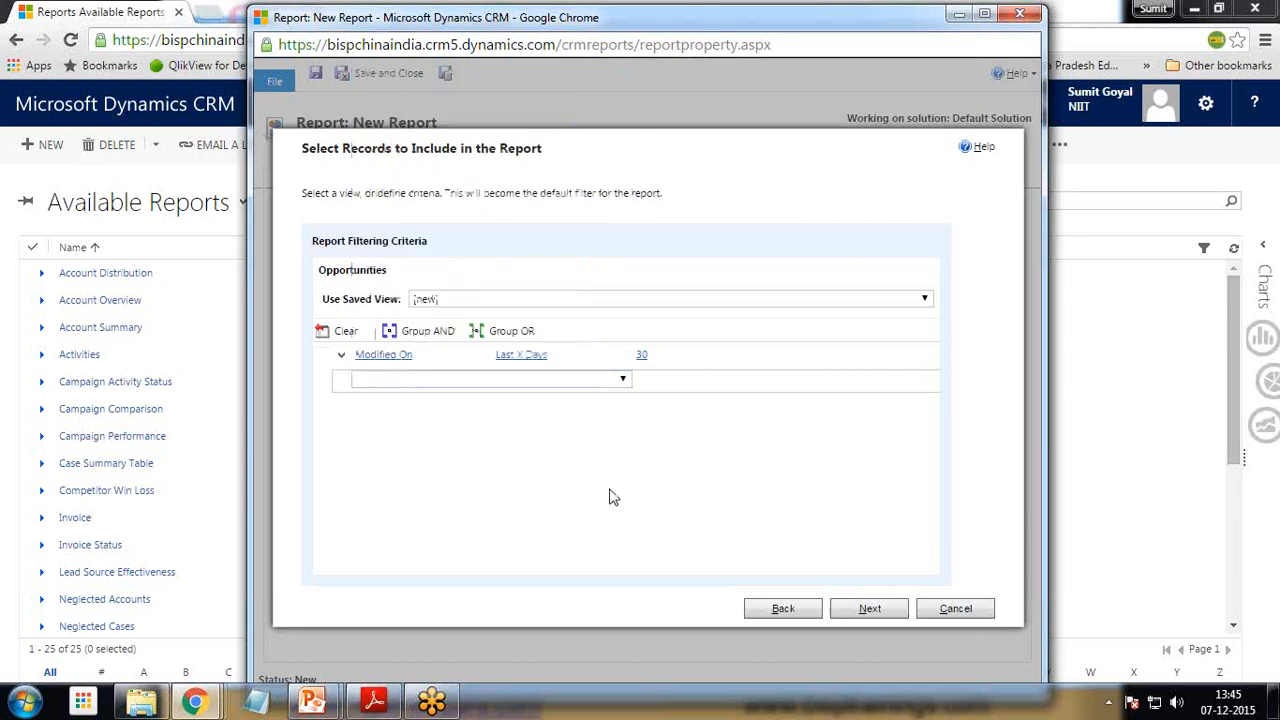
Step: Set the Modified On filter criterion to Any Time and proceed to the field layout
click(641, 354)
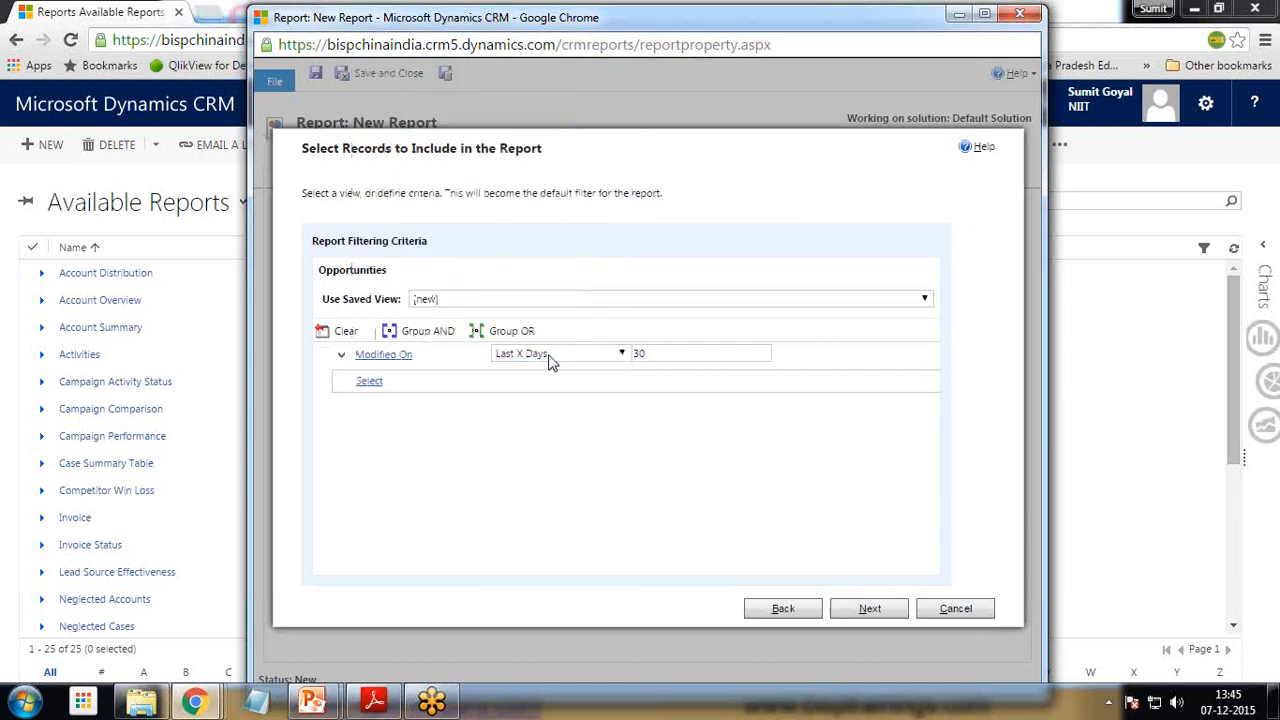
click(521, 354)
click(550, 358)
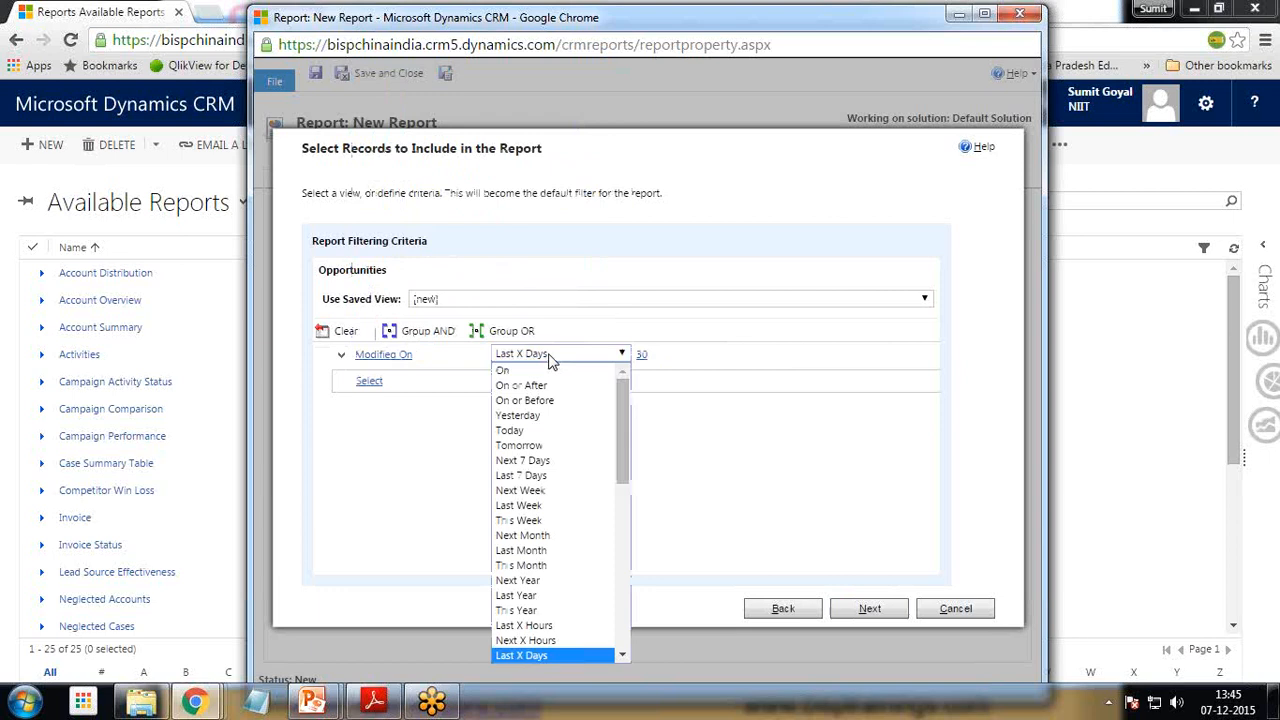
drag(619, 412, 595, 510)
click(550, 548)
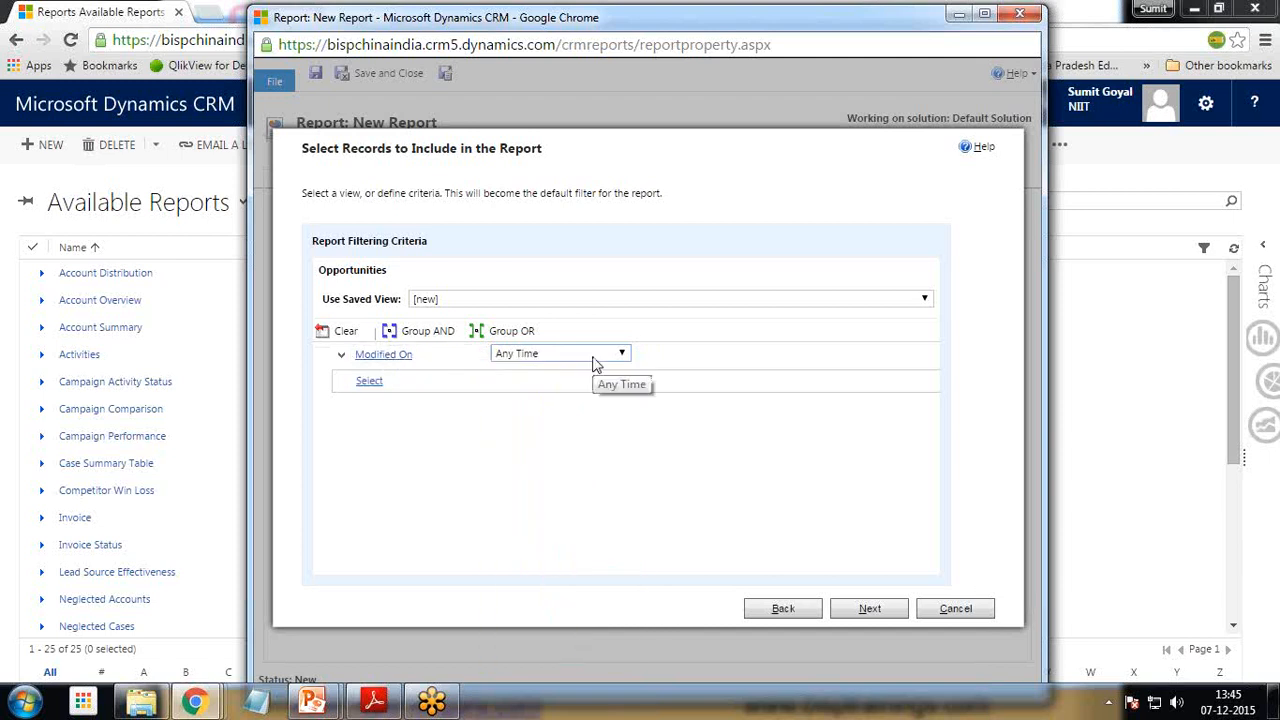
click(857, 614)
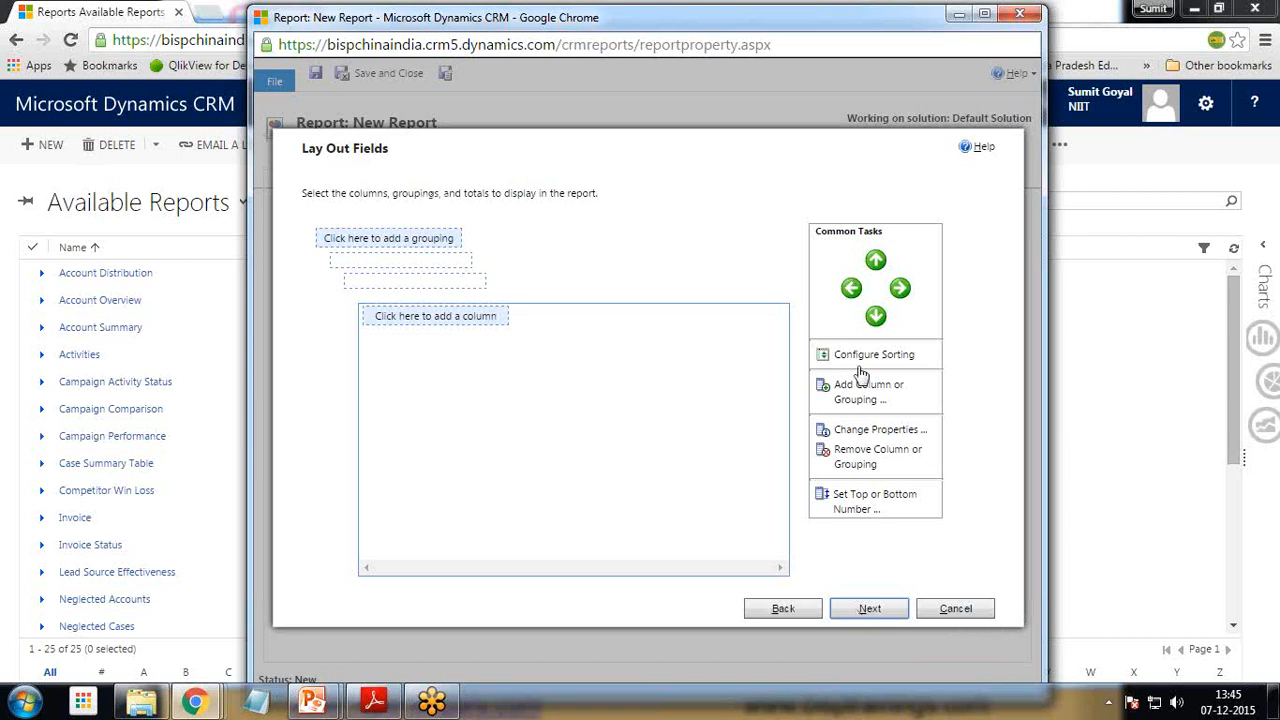
Step: Add a grouping on the Opportunities Owner column, in ascending order, 100 pixels wide, with summary type Count
click(364, 244)
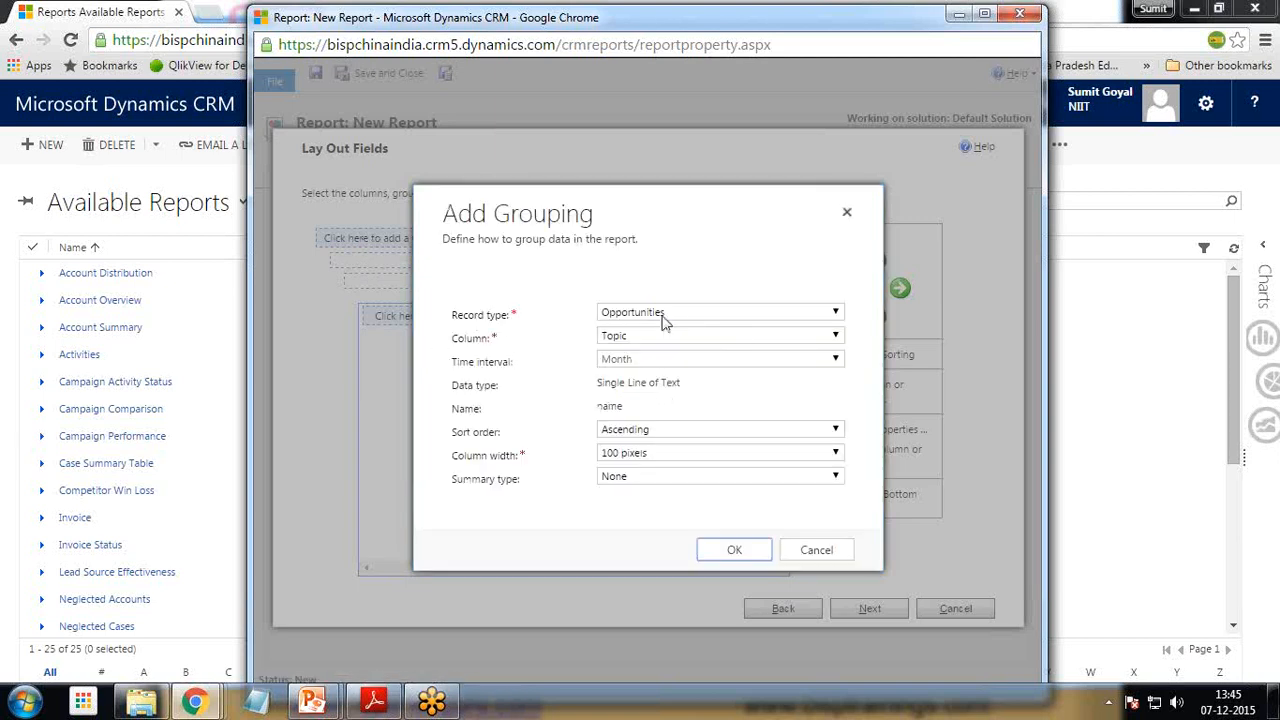
click(625, 340)
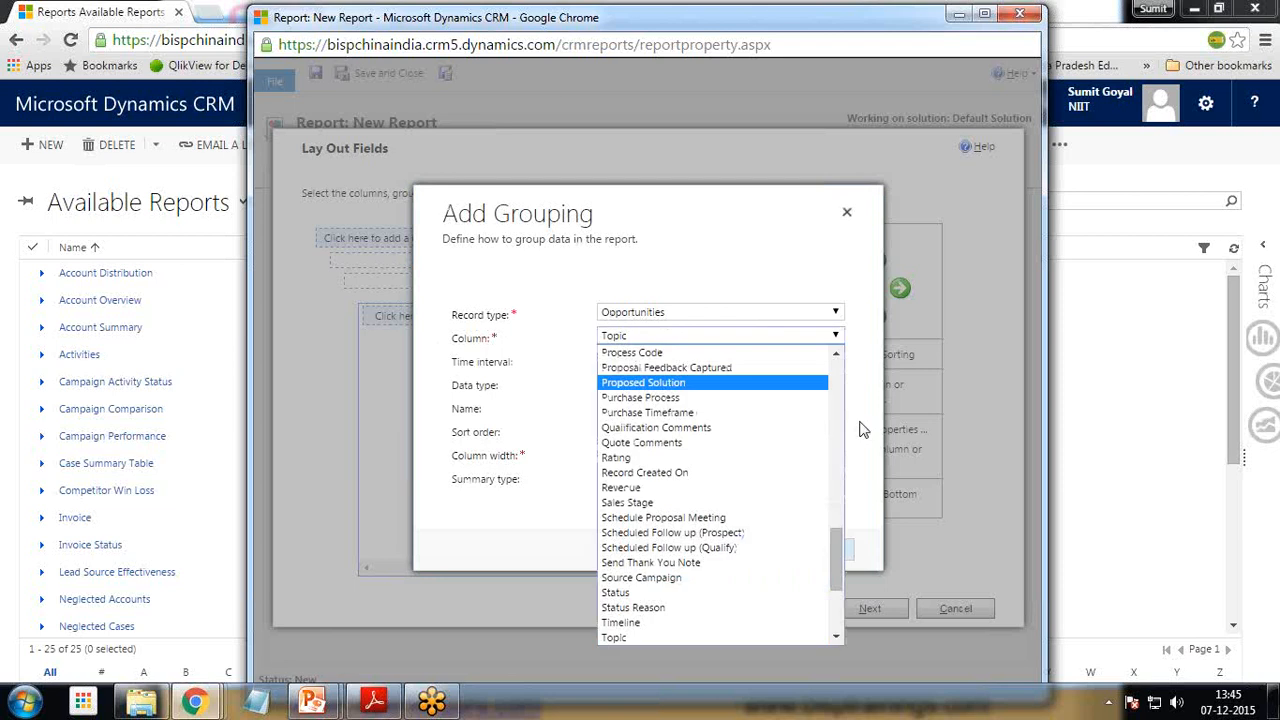
drag(837, 556, 829, 508)
click(648, 422)
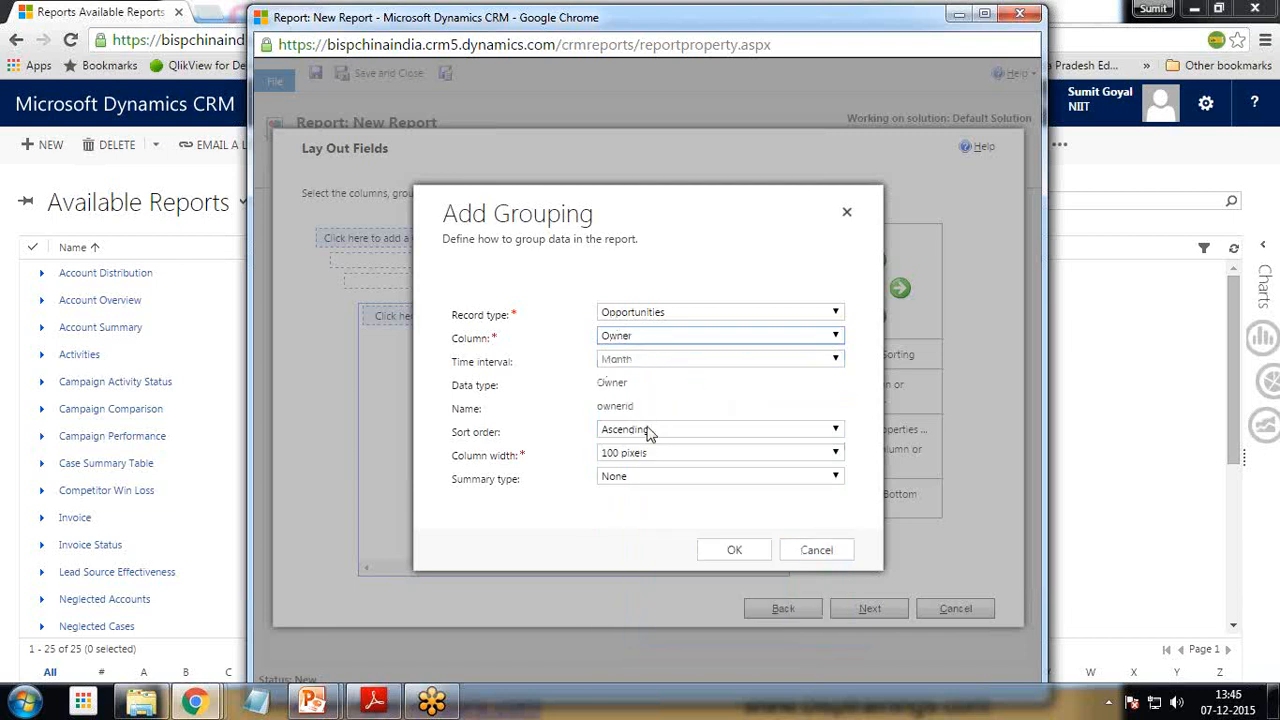
click(652, 458)
click(652, 520)
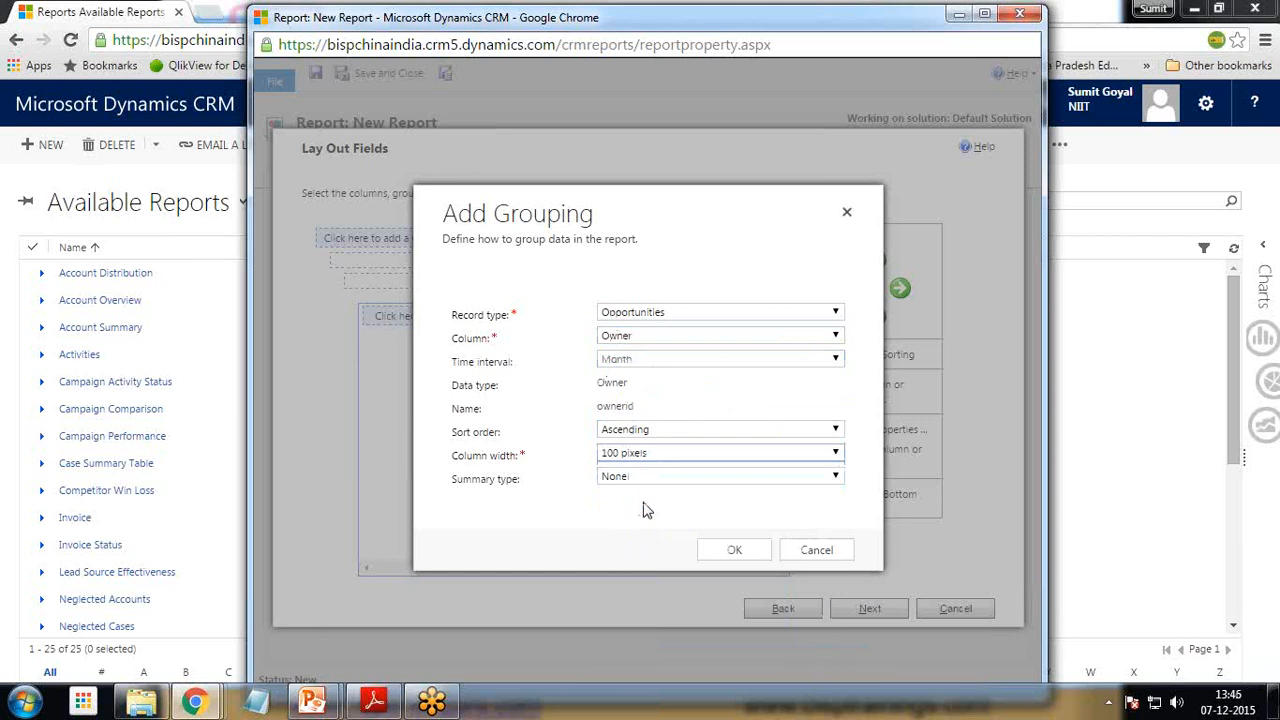
click(651, 478)
click(652, 509)
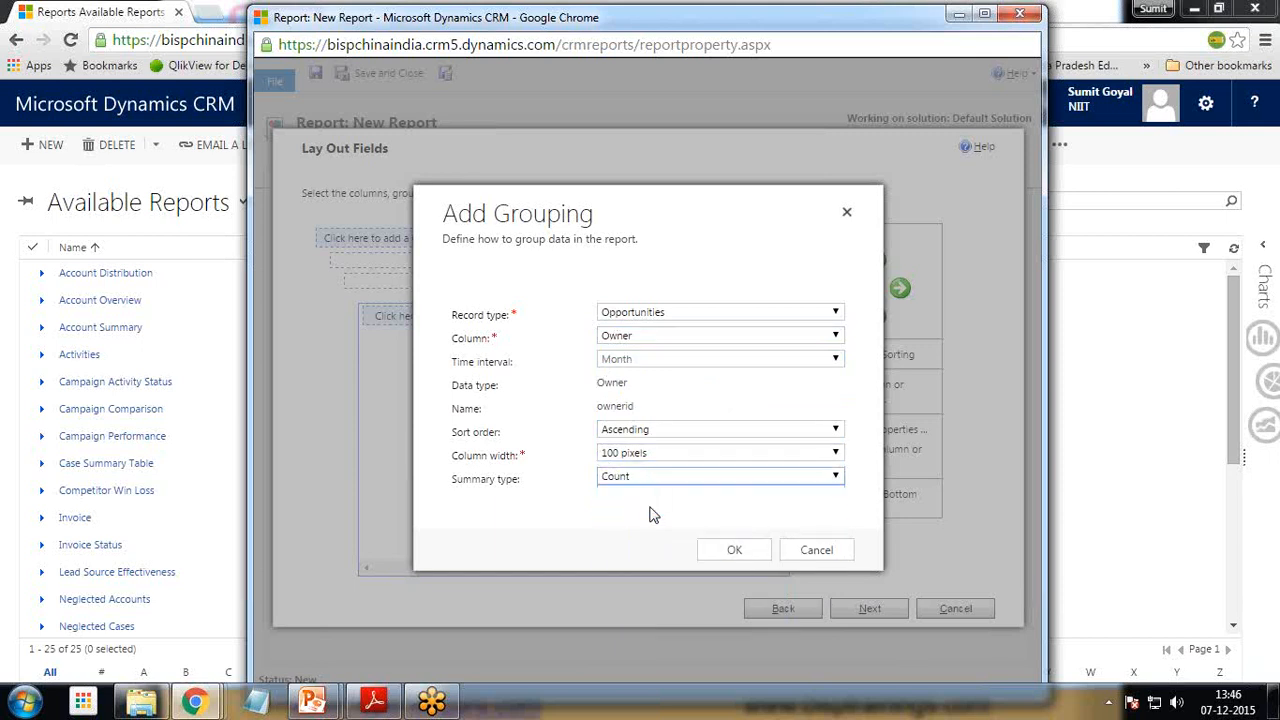
click(733, 553)
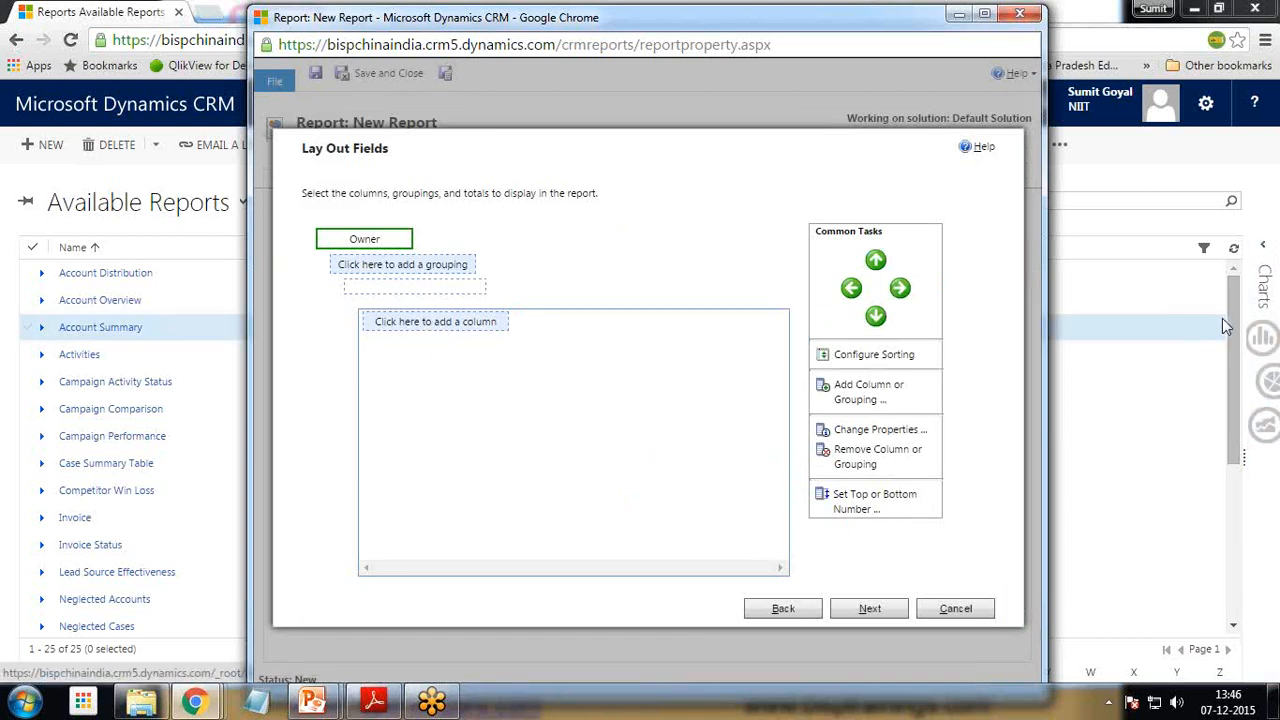
Step: Add the Topic and Est. Revenue columns from Opportunities to the report layout
click(423, 325)
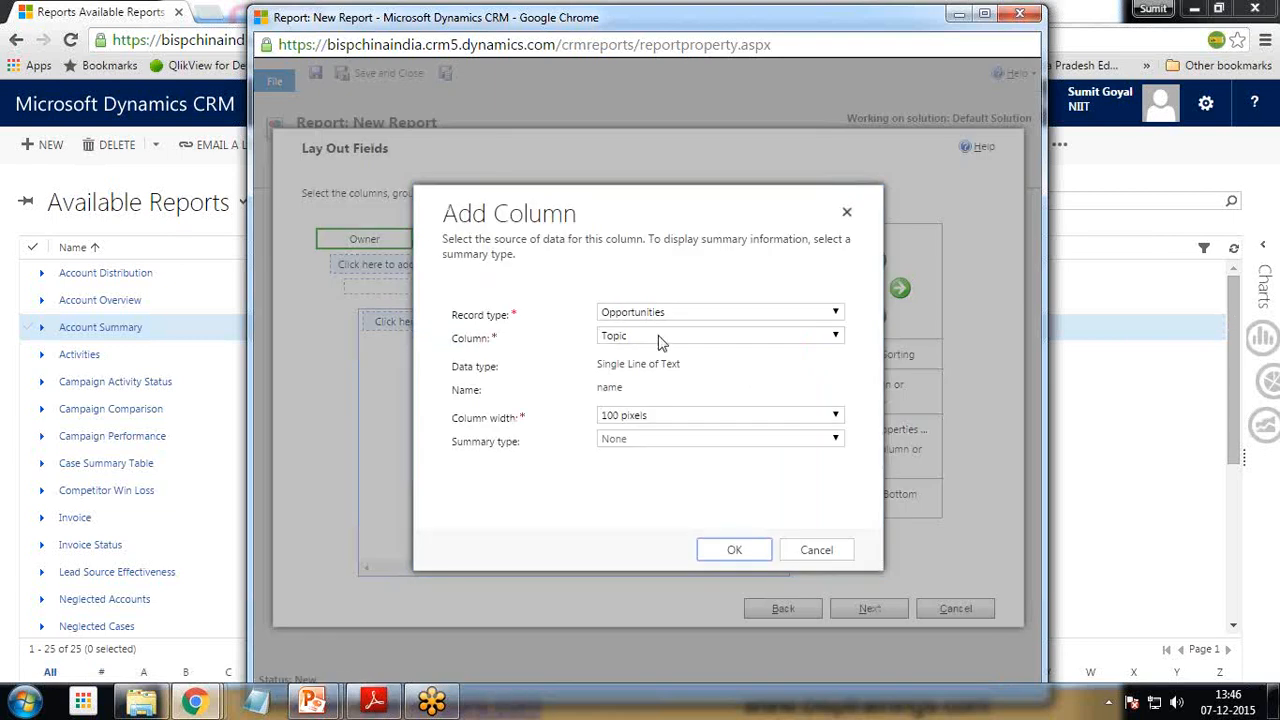
click(734, 549)
click(500, 324)
click(672, 337)
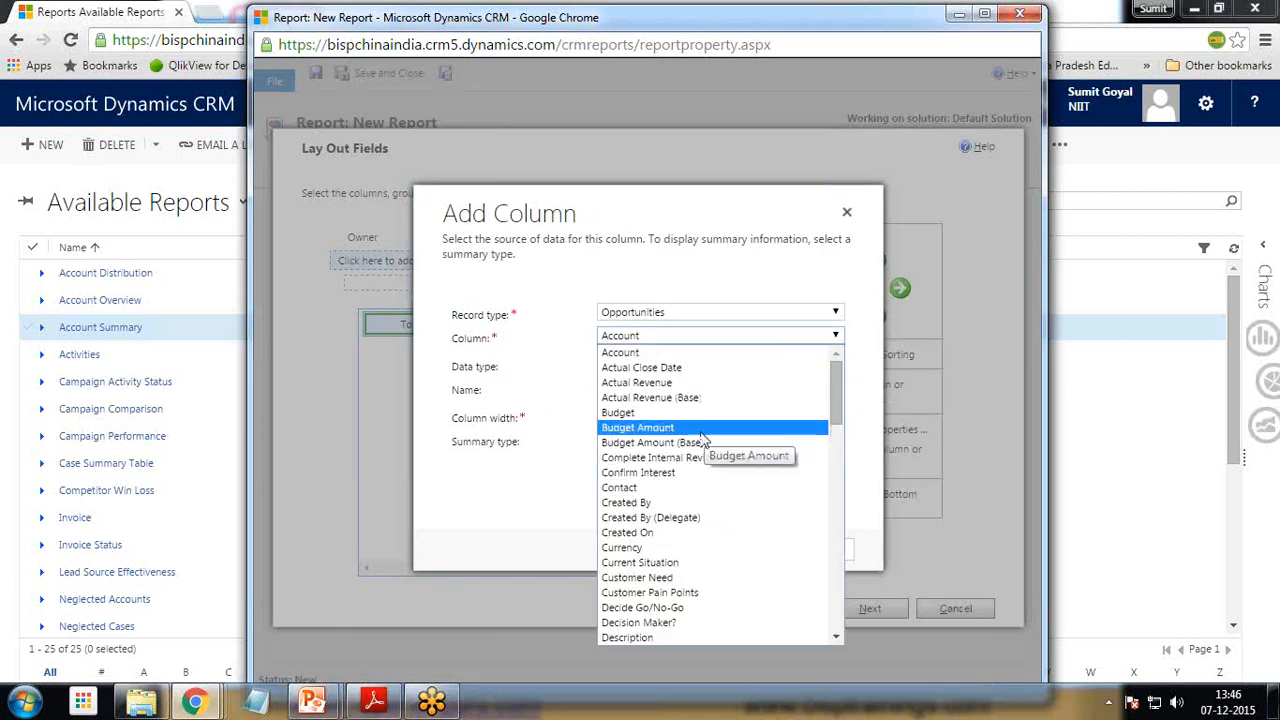
scroll(710, 495, down, 4)
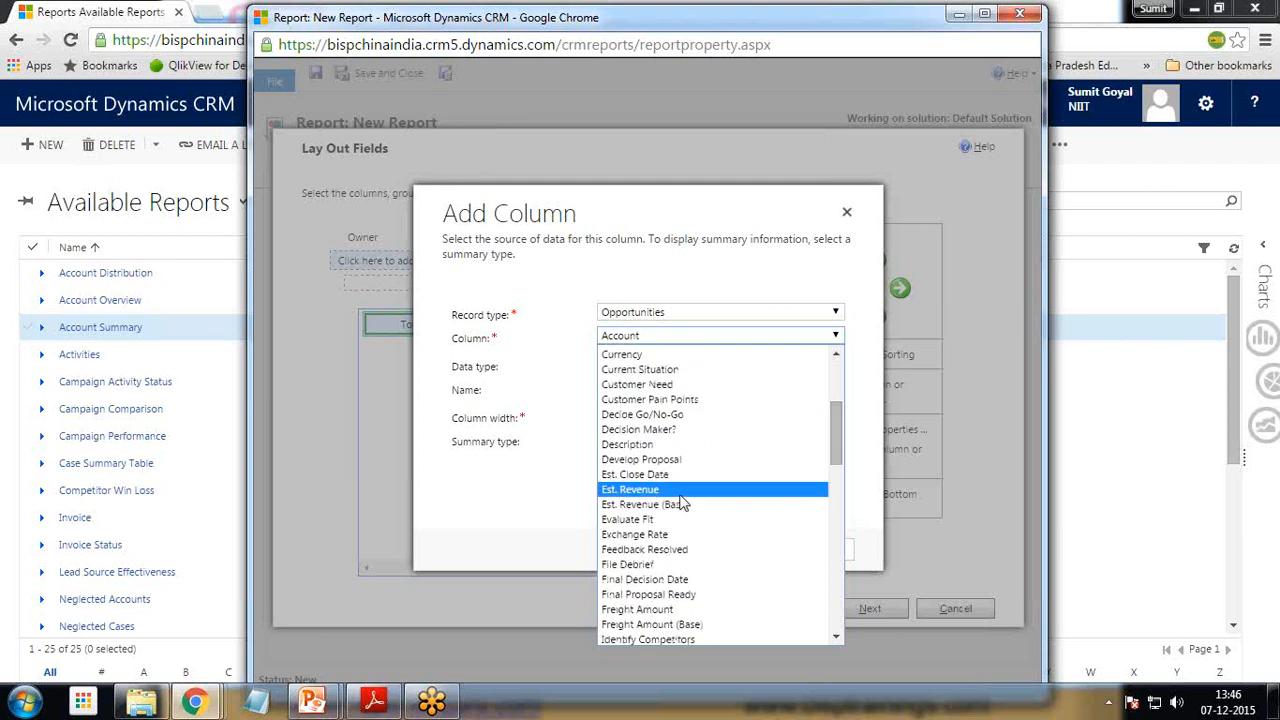
click(677, 490)
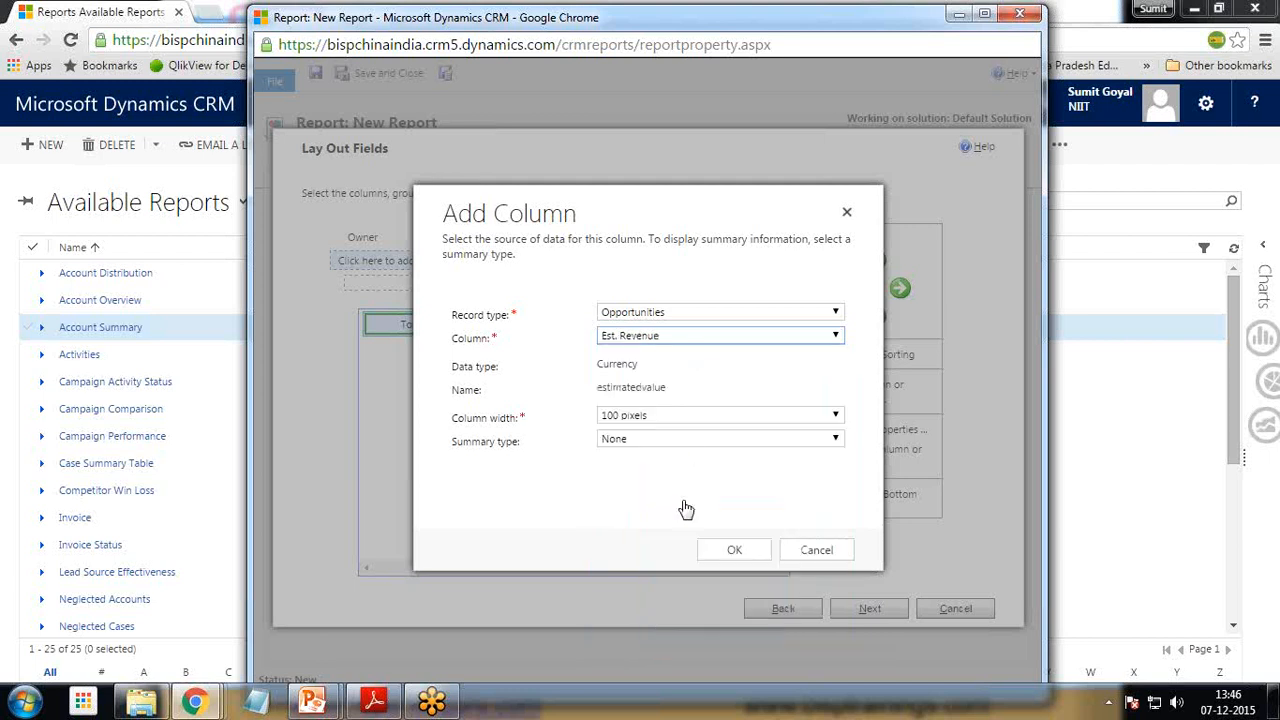
click(745, 550)
Step: Add the Opportunities Status column after Est. Revenue in the report layout
click(600, 324)
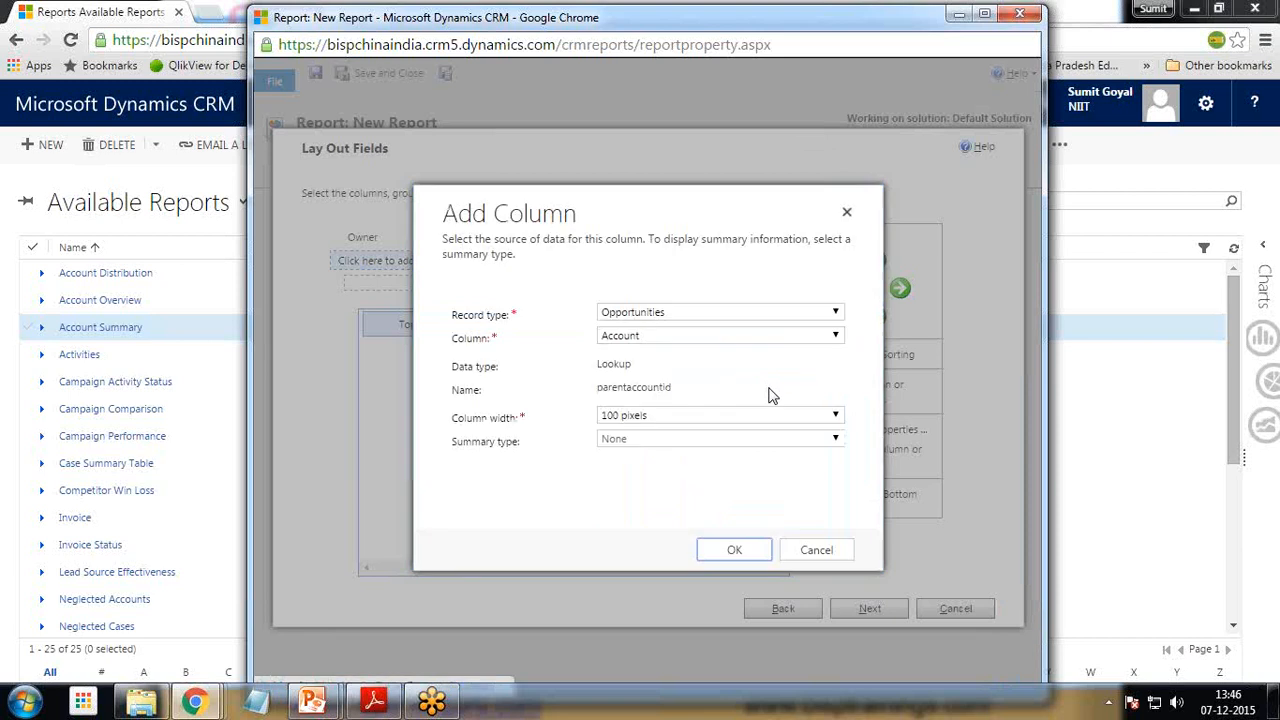
click(820, 335)
drag(836, 398, 838, 542)
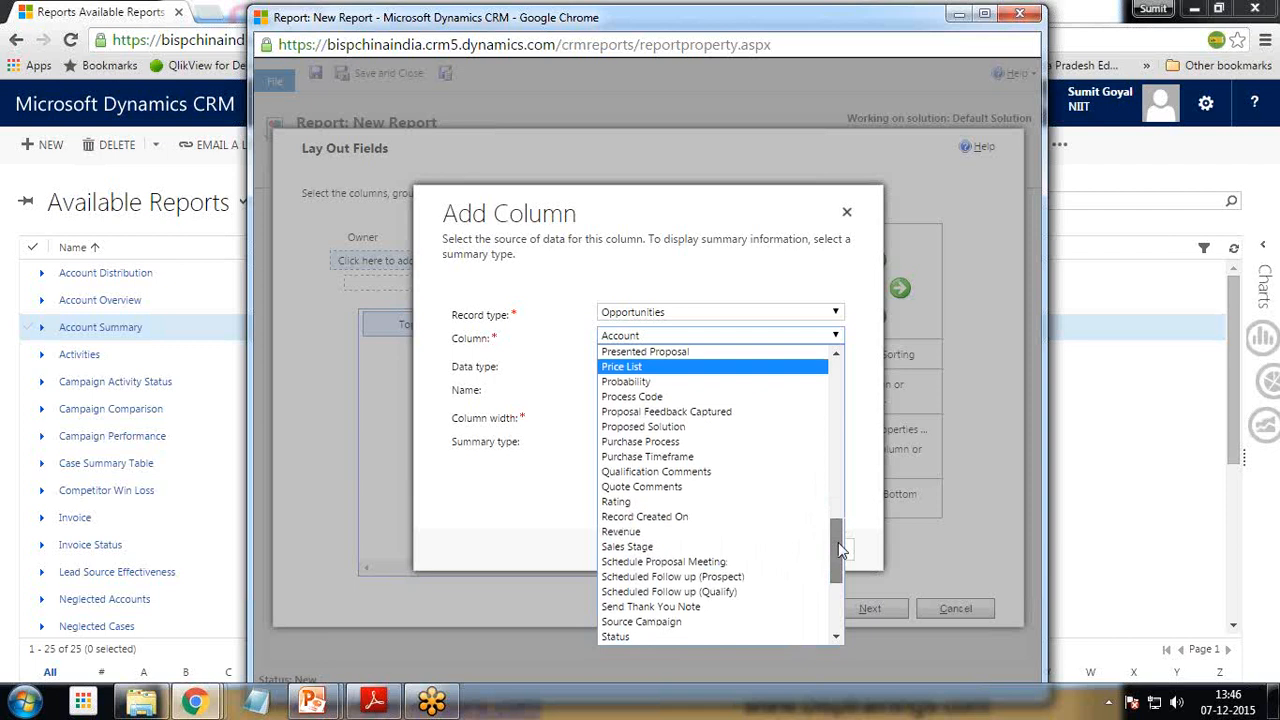
drag(838, 542, 835, 578)
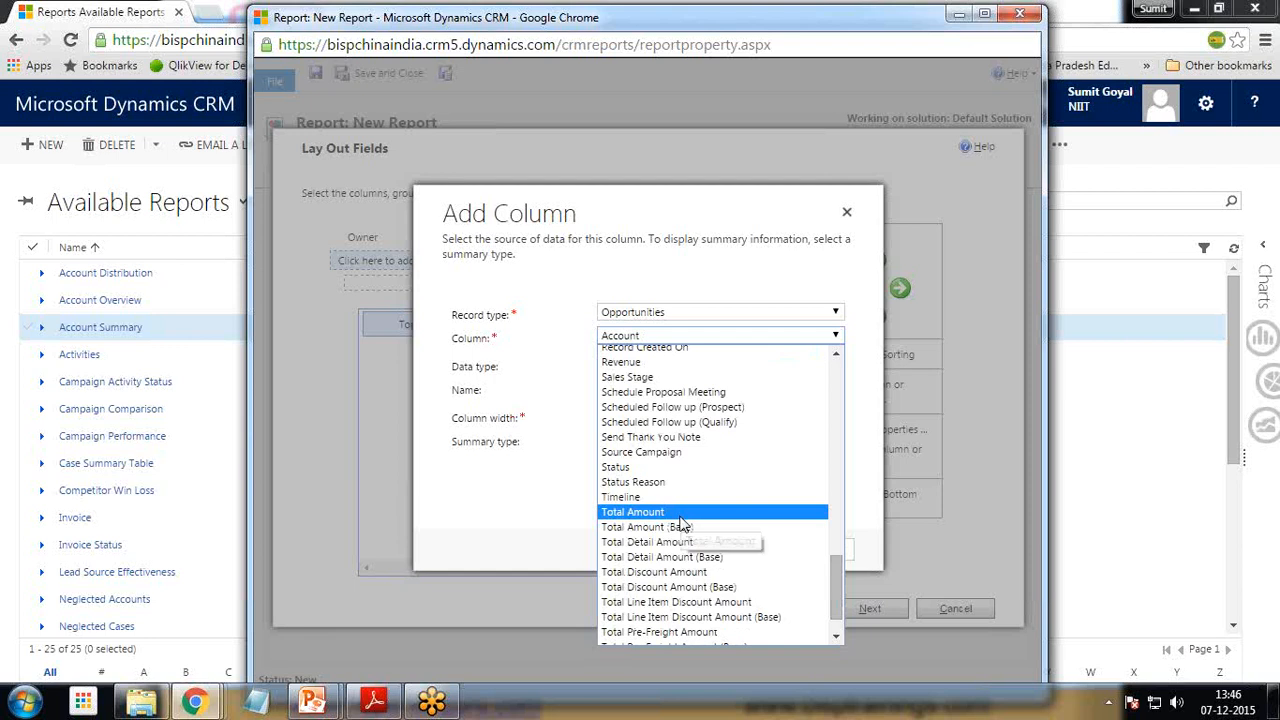
click(655, 467)
click(737, 553)
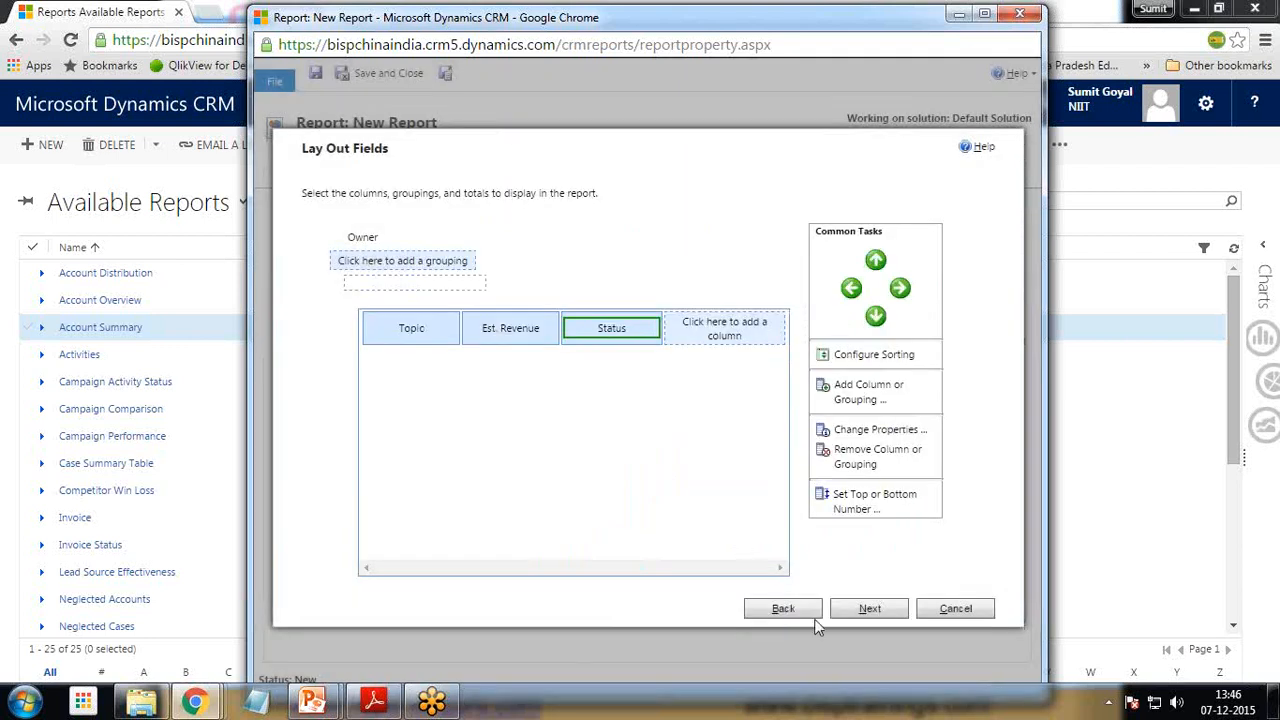
Step: Keep the Table only format and complete the wizard to create the report
click(875, 611)
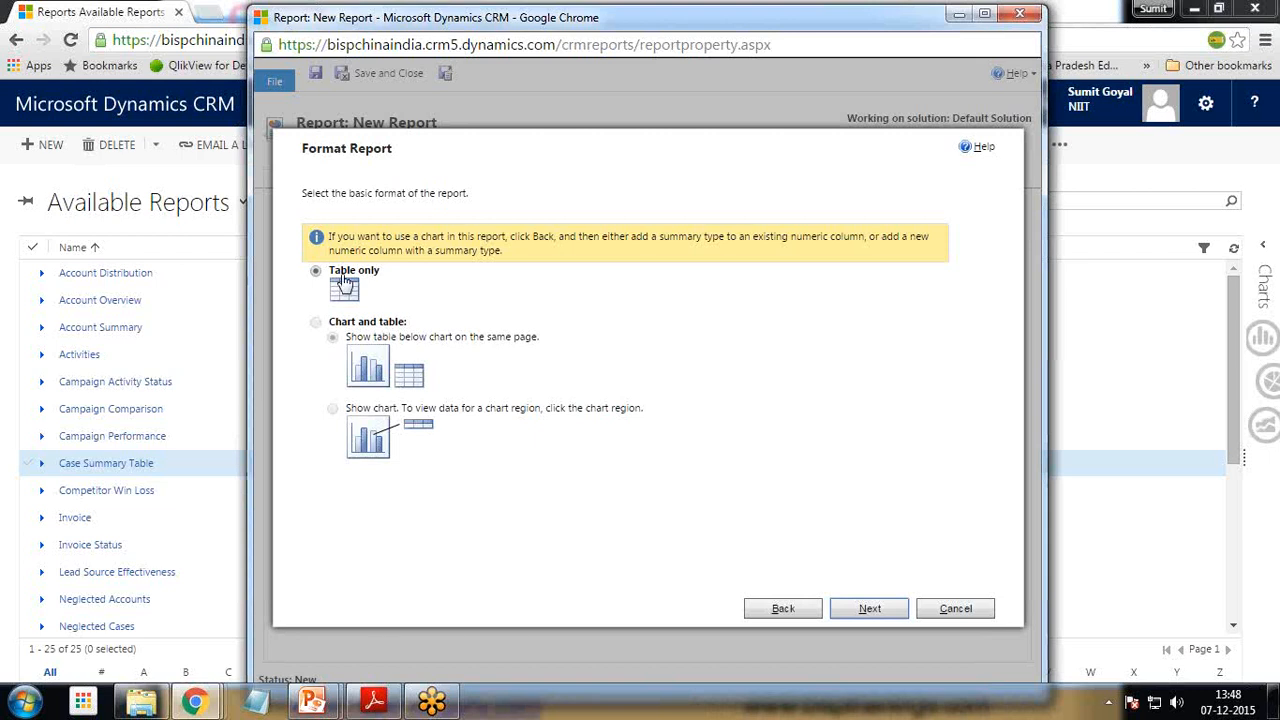
click(868, 612)
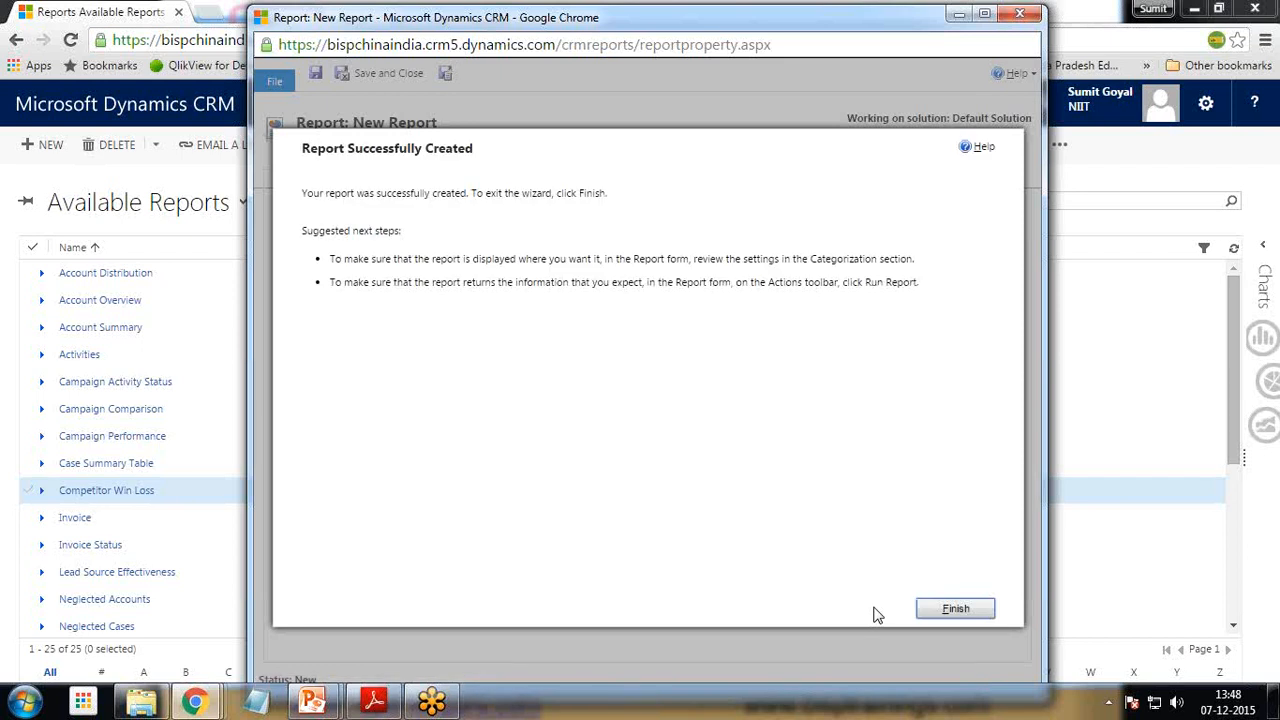
click(951, 611)
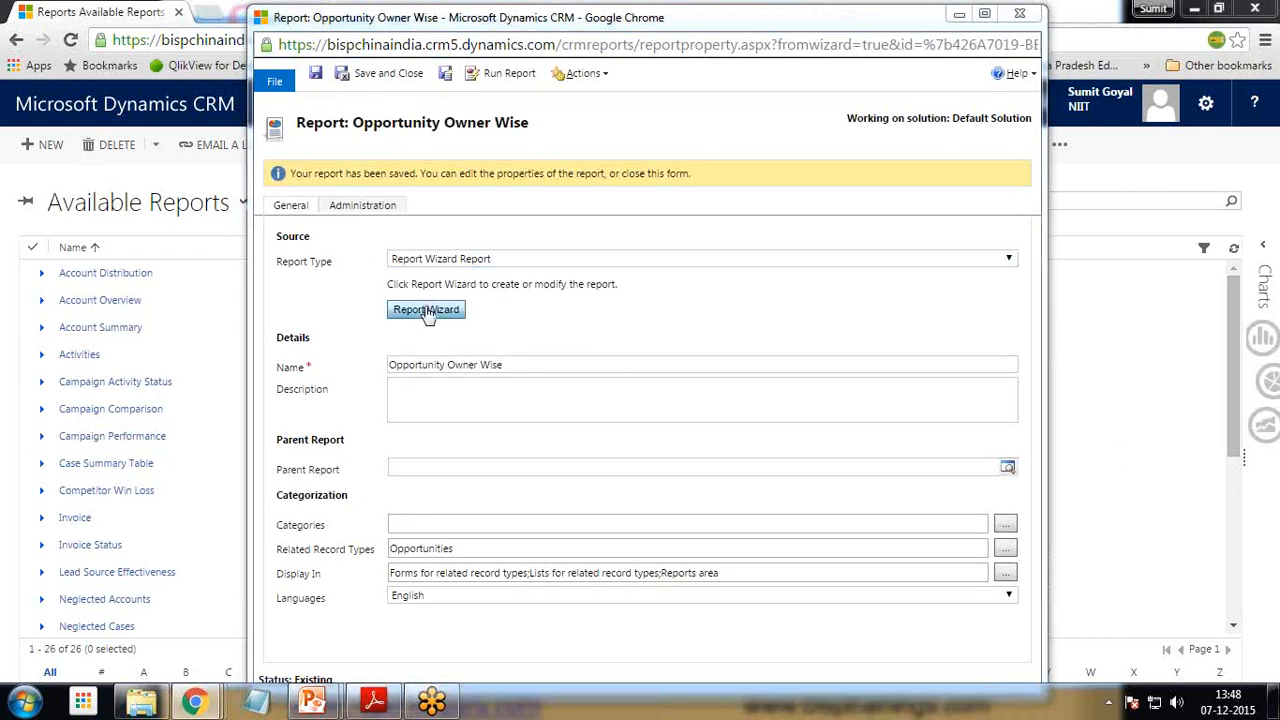
Step: Run the Opportunity Owner Wise report and examine the opportunities grouped by owner with their revenue and status
click(495, 74)
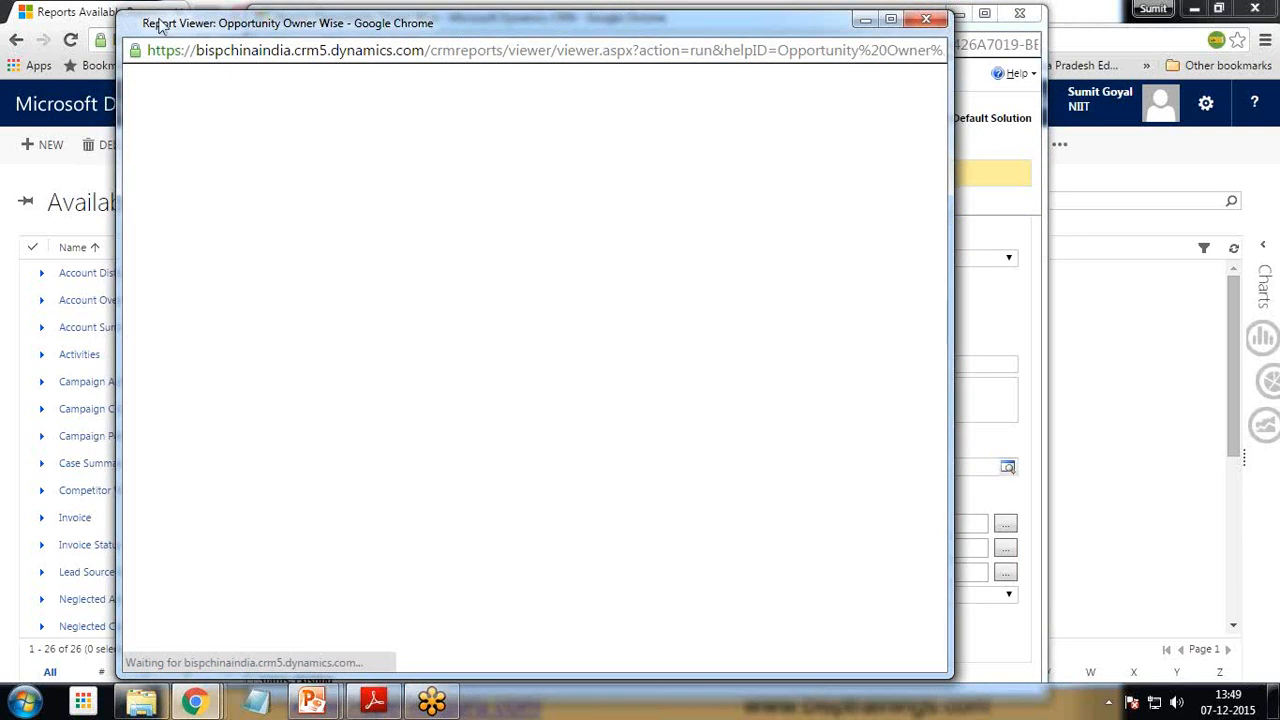
drag(950, 676, 1029, 673)
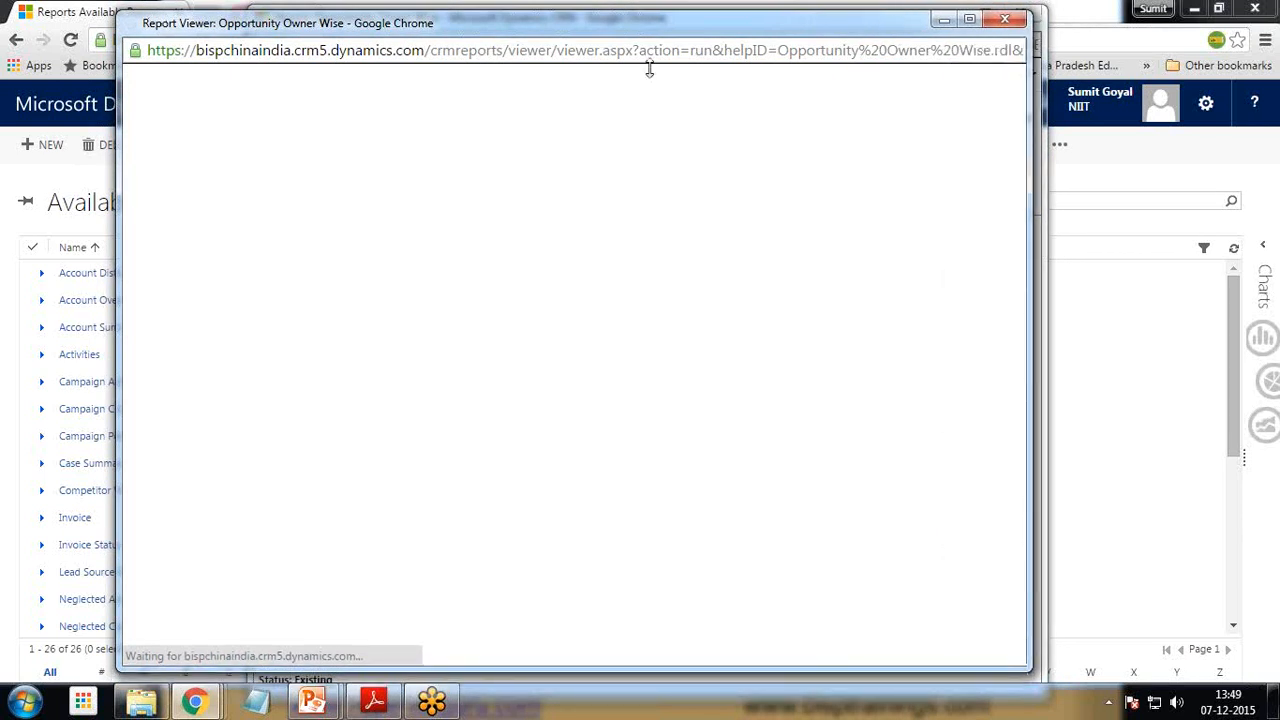
drag(610, 11, 571, 43)
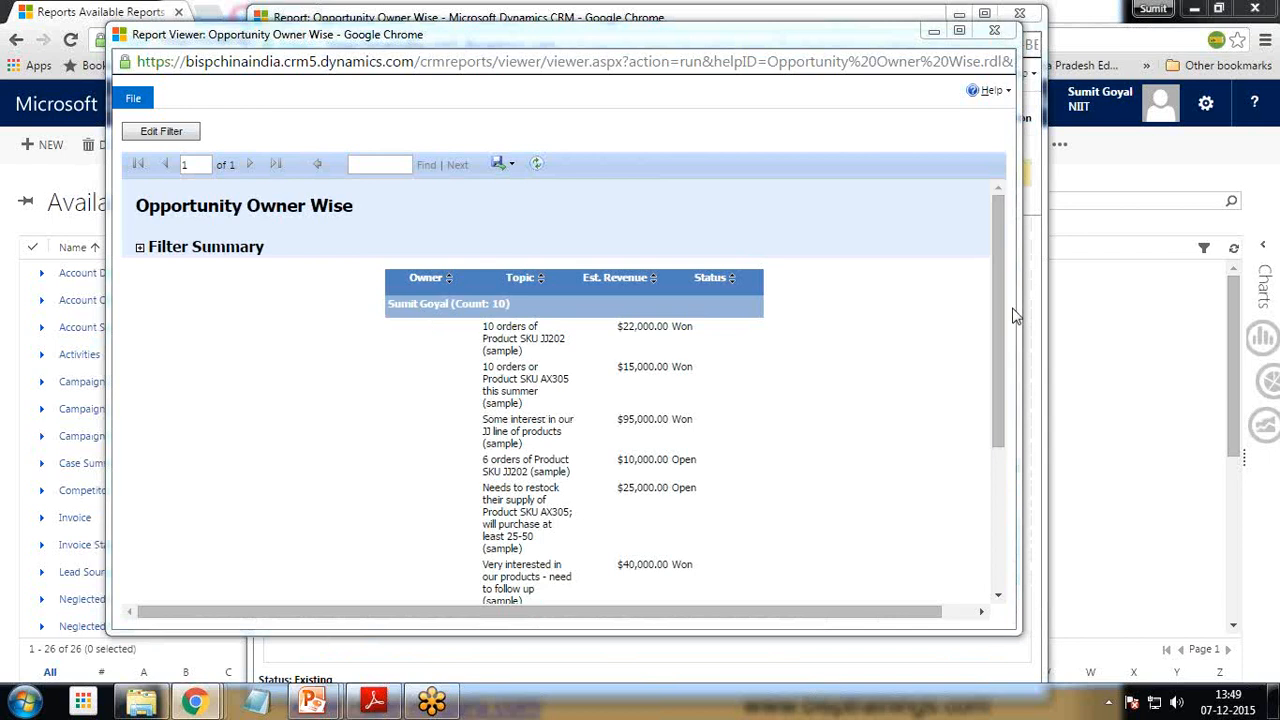
drag(998, 271, 983, 243)
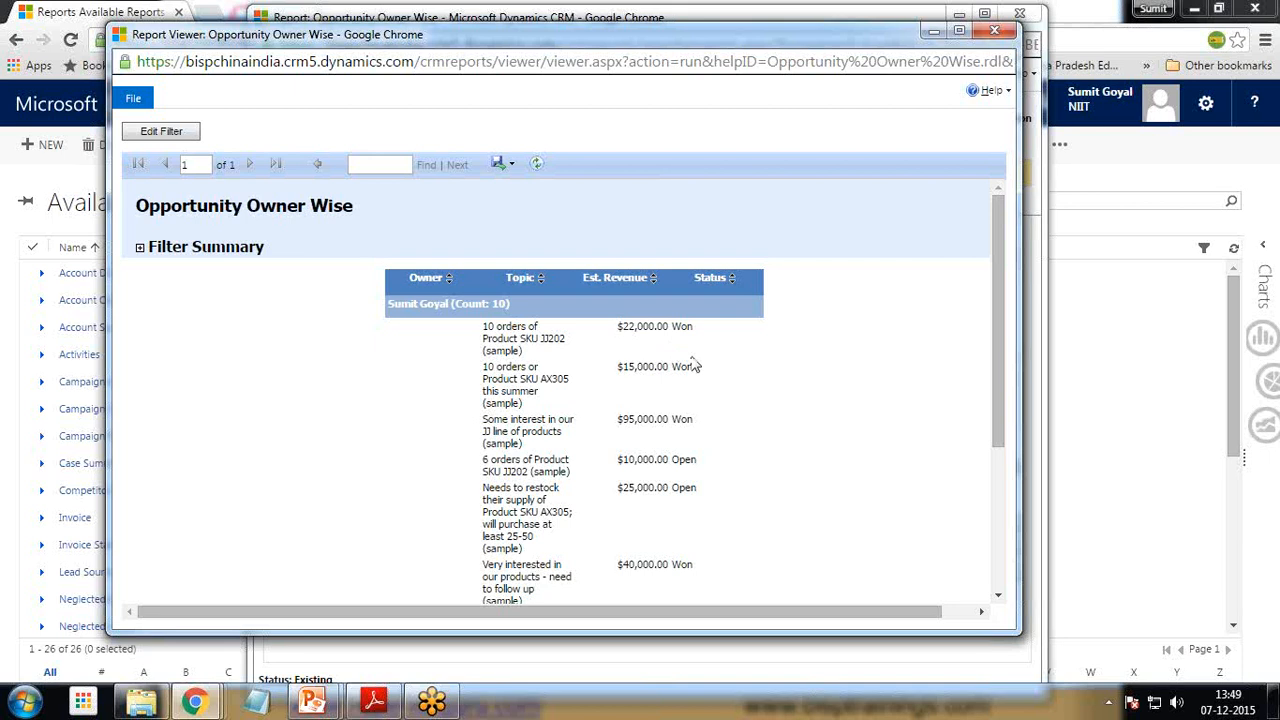
scroll(686, 408, down, 3)
scroll(697, 515, up, 5)
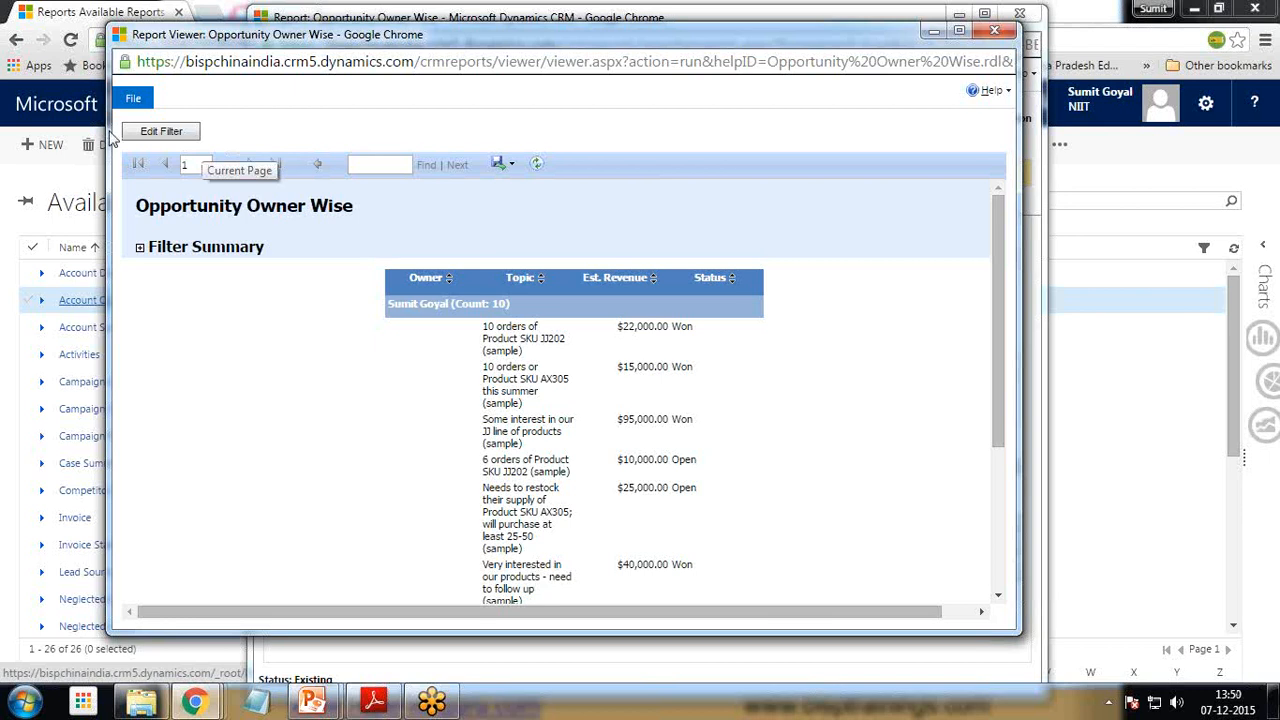
Step: Locate SQL Server Business Intelligence Development Studio within Microsoft SQL Server 2008 R2 among the installed programs
click(24, 702)
click(58, 620)
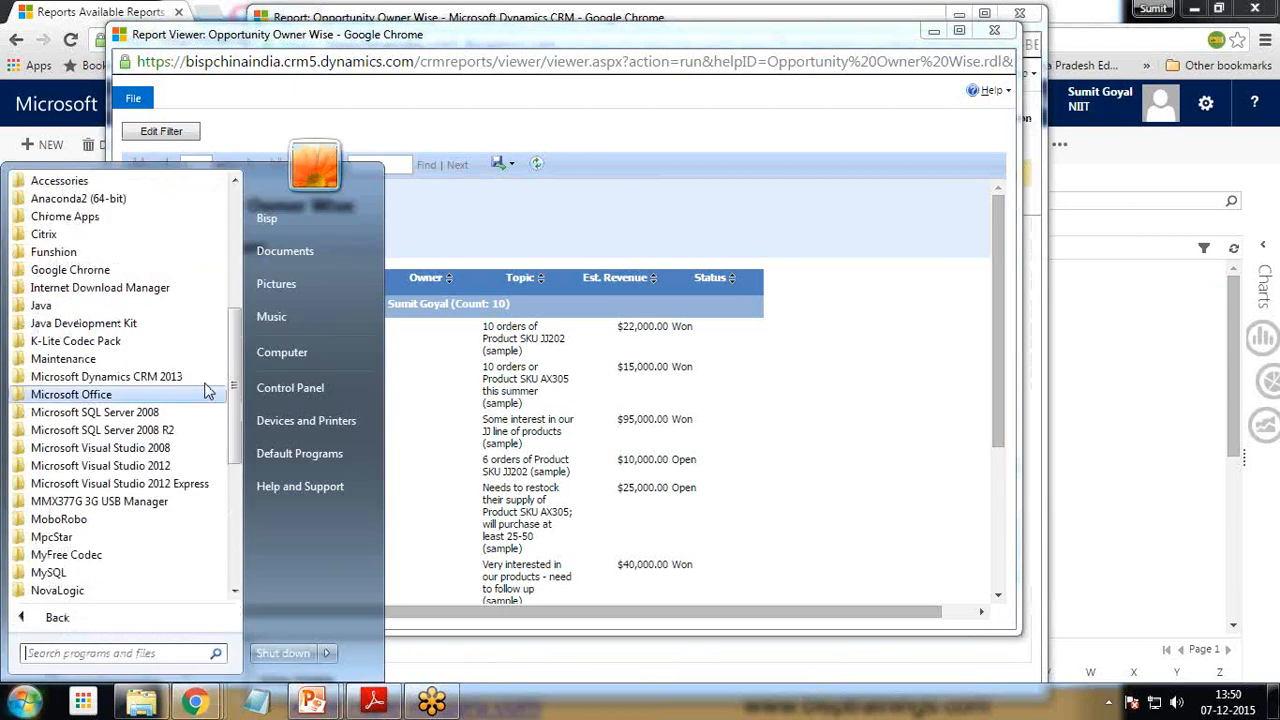
scroll(236, 382, down, 2)
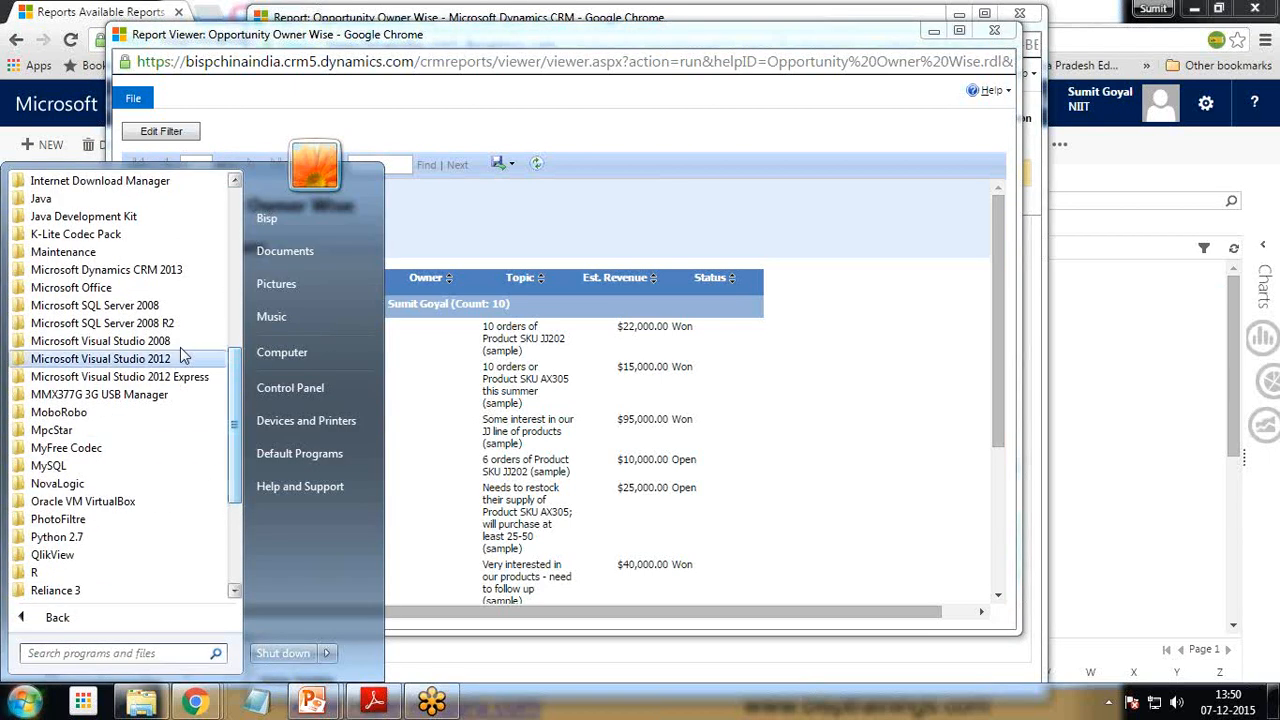
click(128, 325)
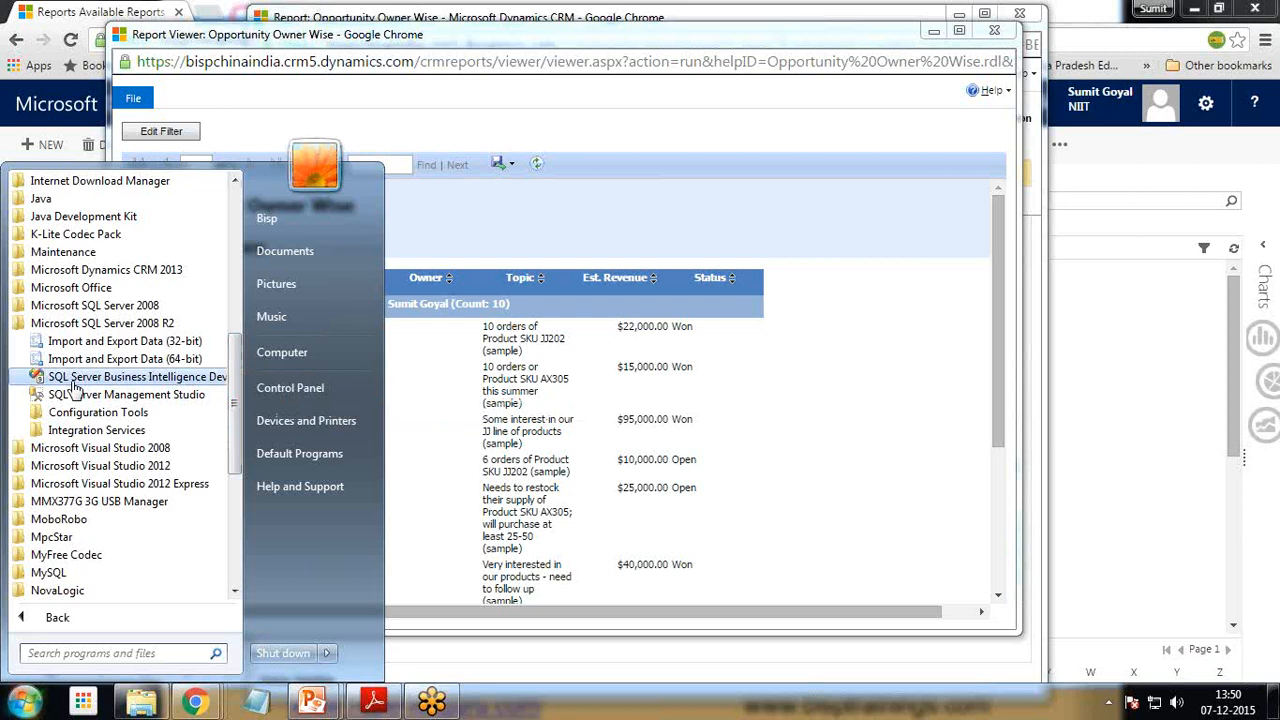
click(589, 52)
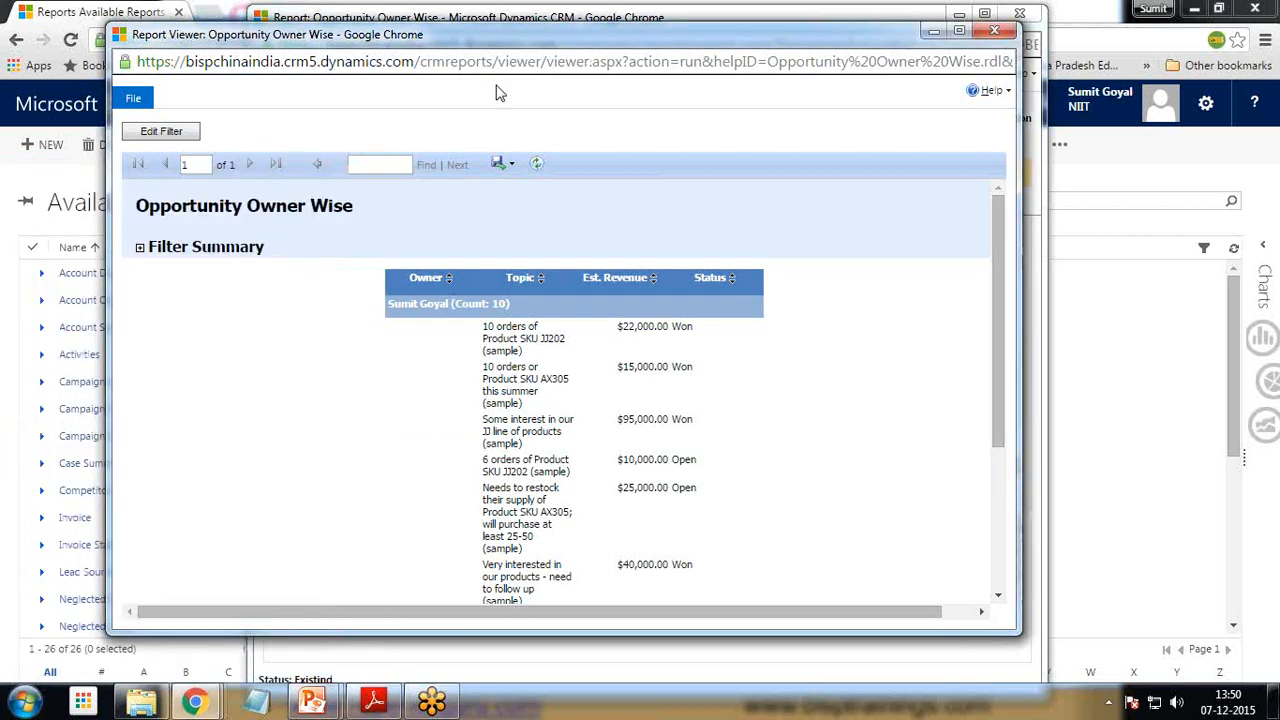
Step: Close the report viewer and download the Opportunity Owner Wise report to the Desktop as a Report Definition File
click(993, 33)
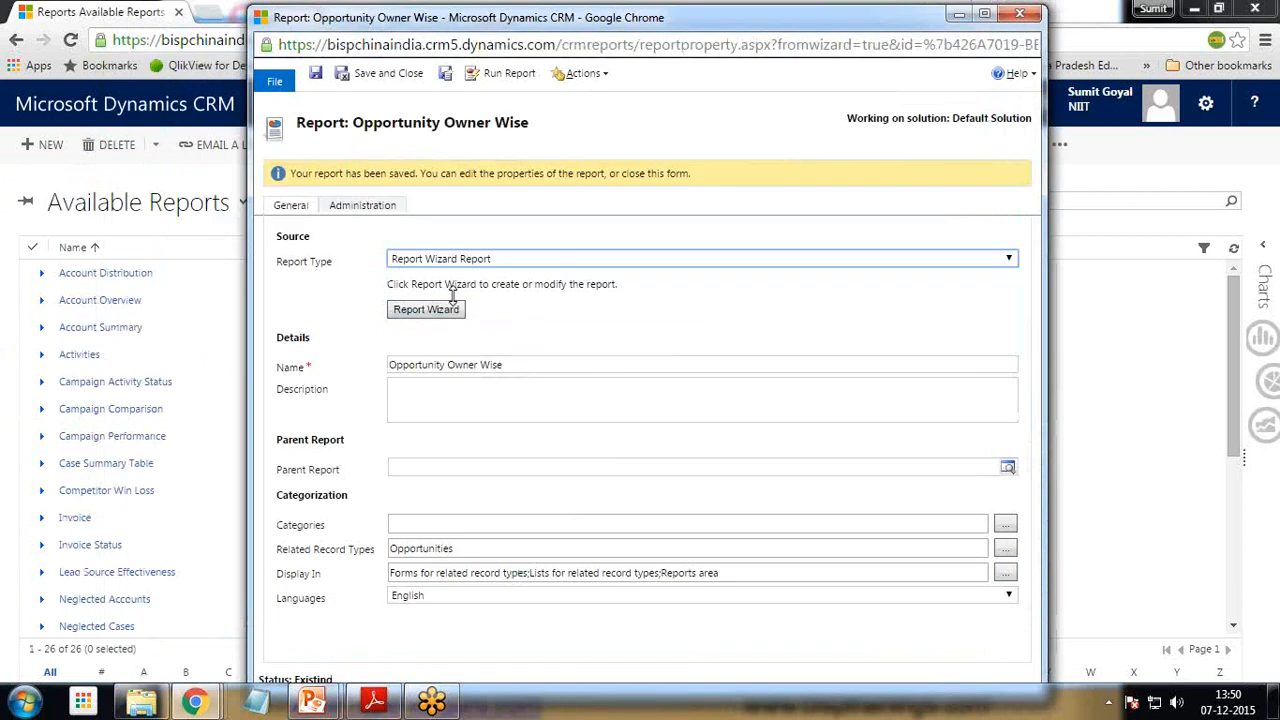
drag(585, 24, 433, 30)
click(463, 74)
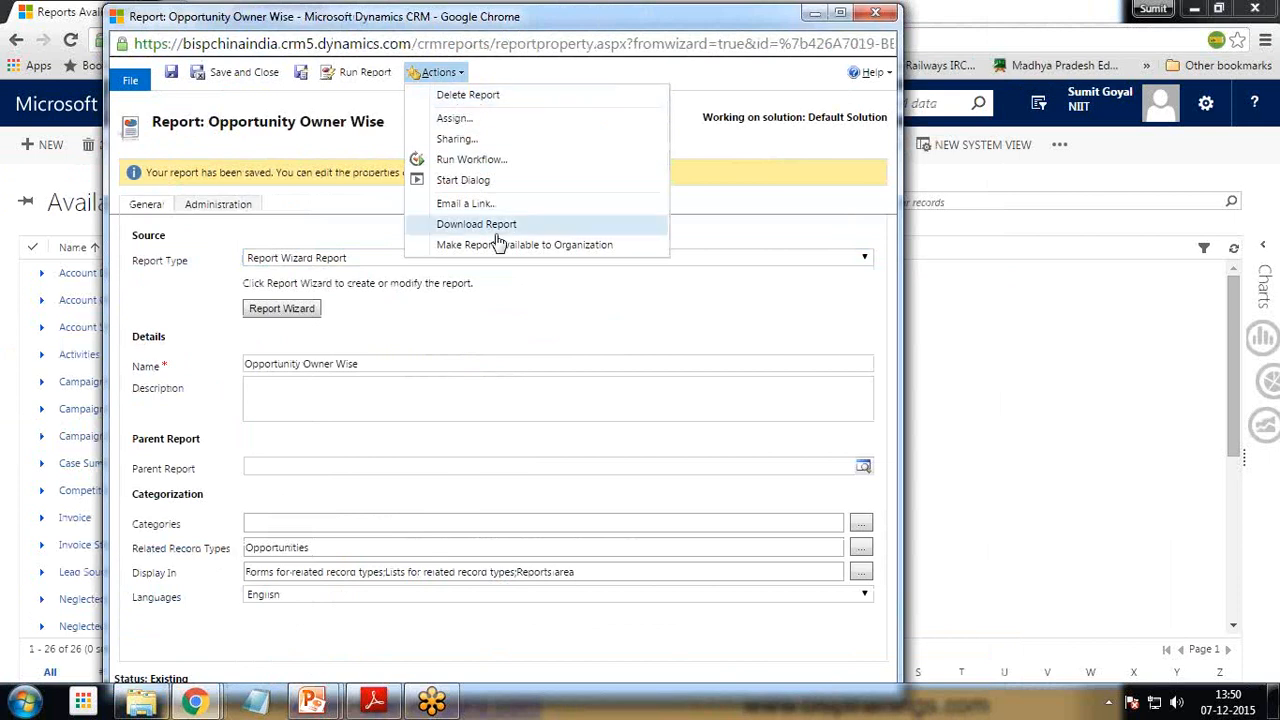
click(477, 226)
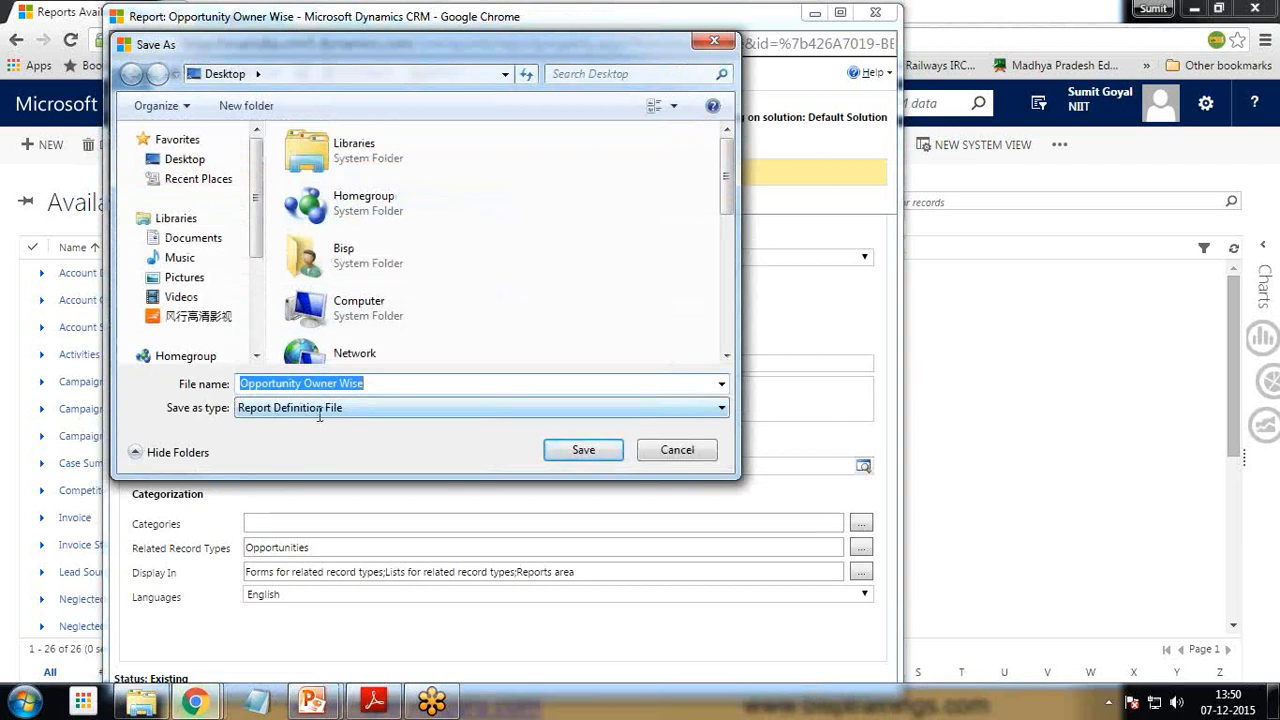
click(580, 452)
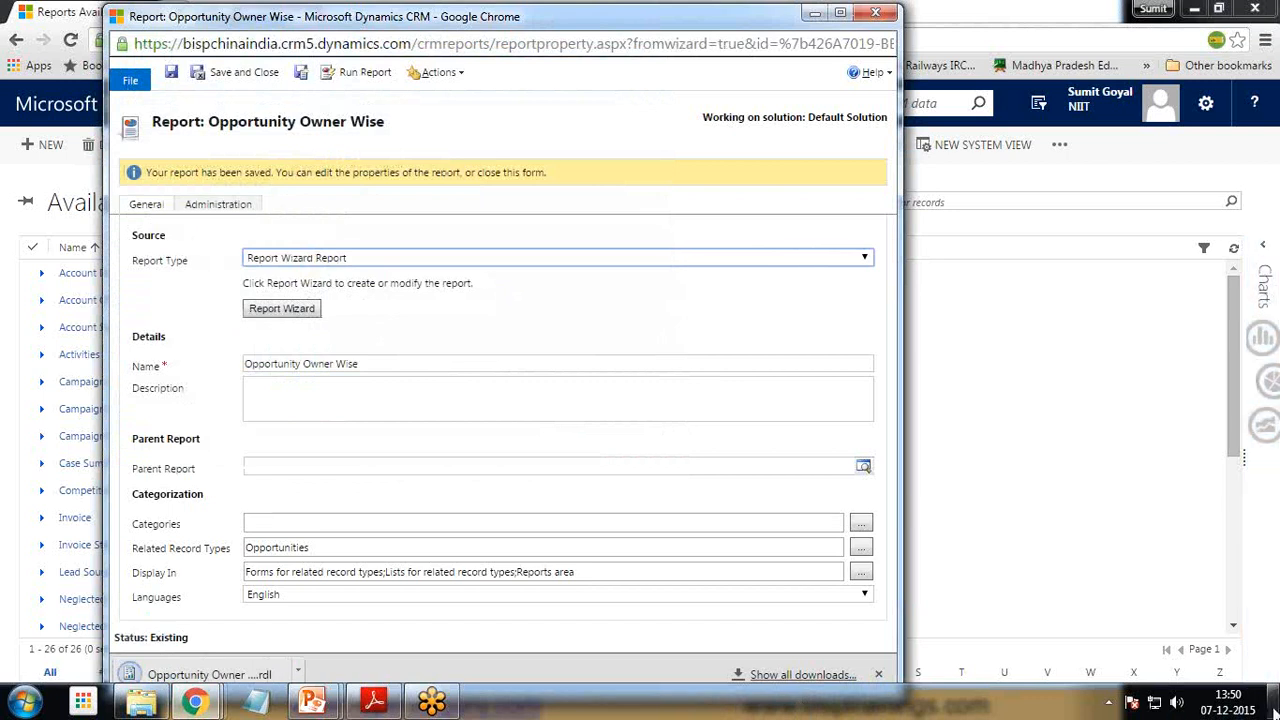
Step: Check the file type in the properties of the downloaded Opportunity Owner Wise file on the desktop
click(1275, 702)
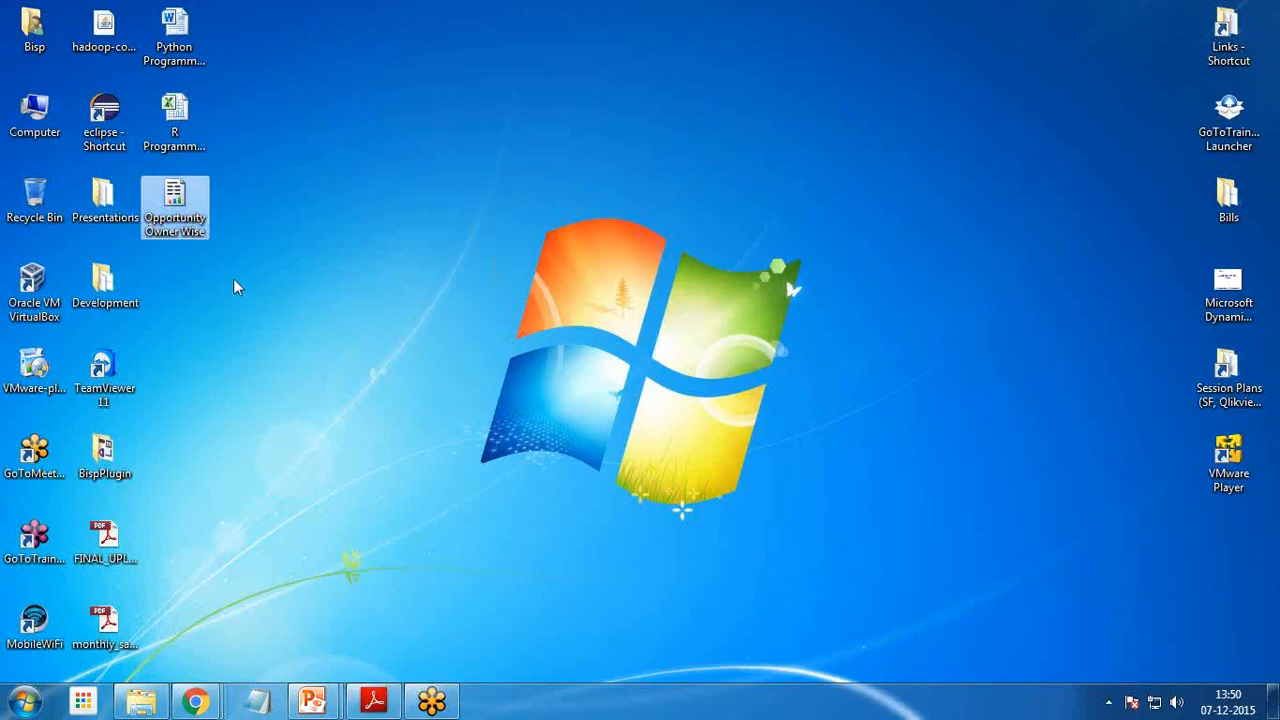
right_click(175, 208)
click(232, 565)
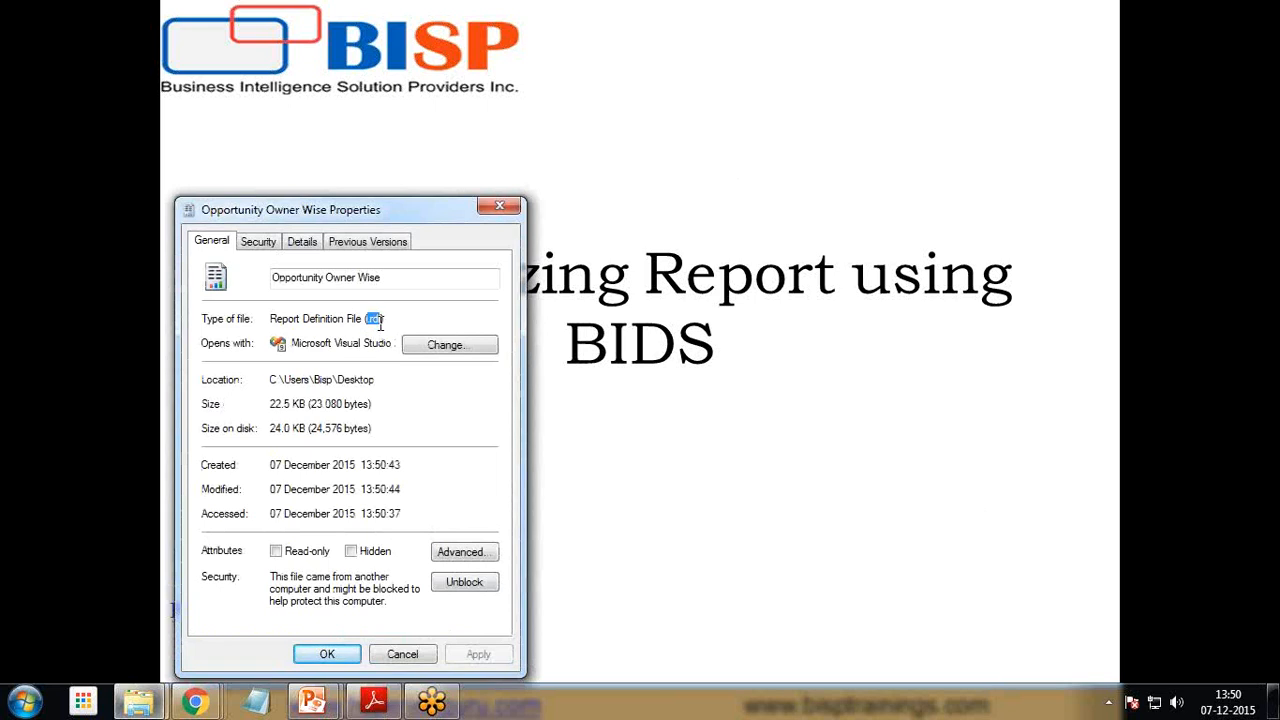
click(500, 206)
click(719, 503)
click(717, 503)
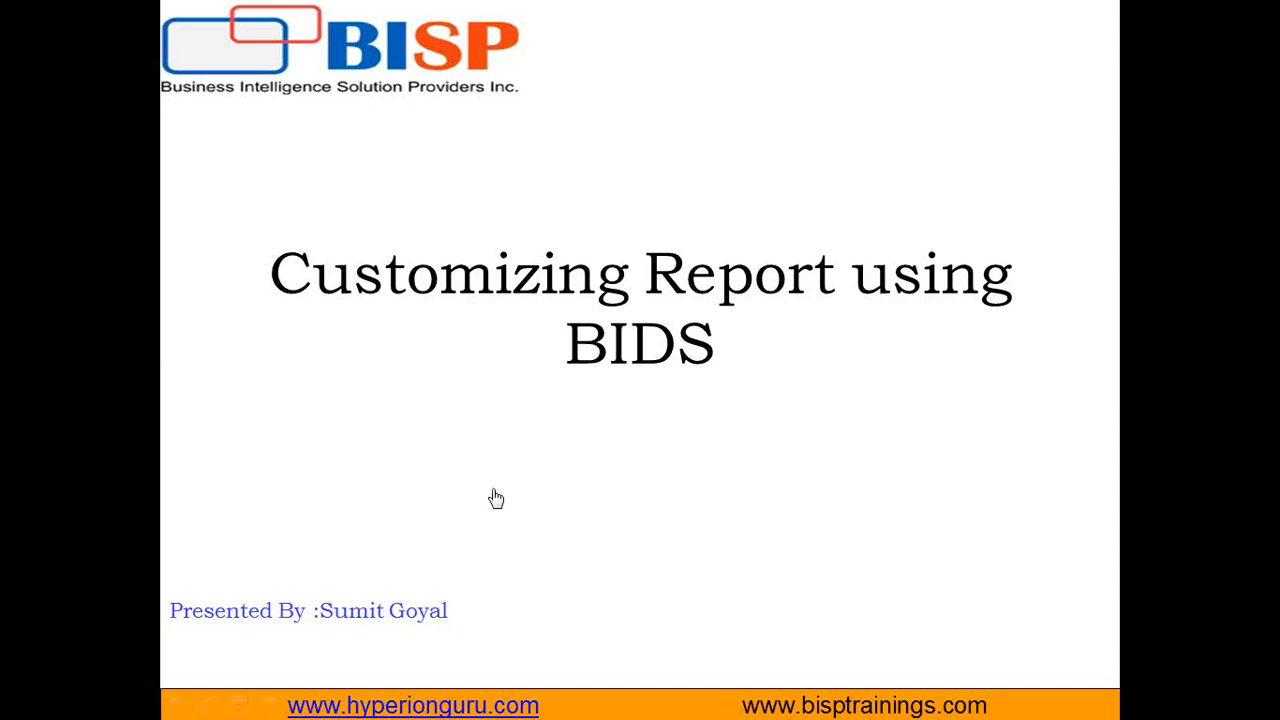
Step: Launch SQL Server Business Intelligence Development Studio from the Microsoft SQL Server 2008 R2 programs
key(super)
click(20, 702)
click(36, 702)
click(76, 618)
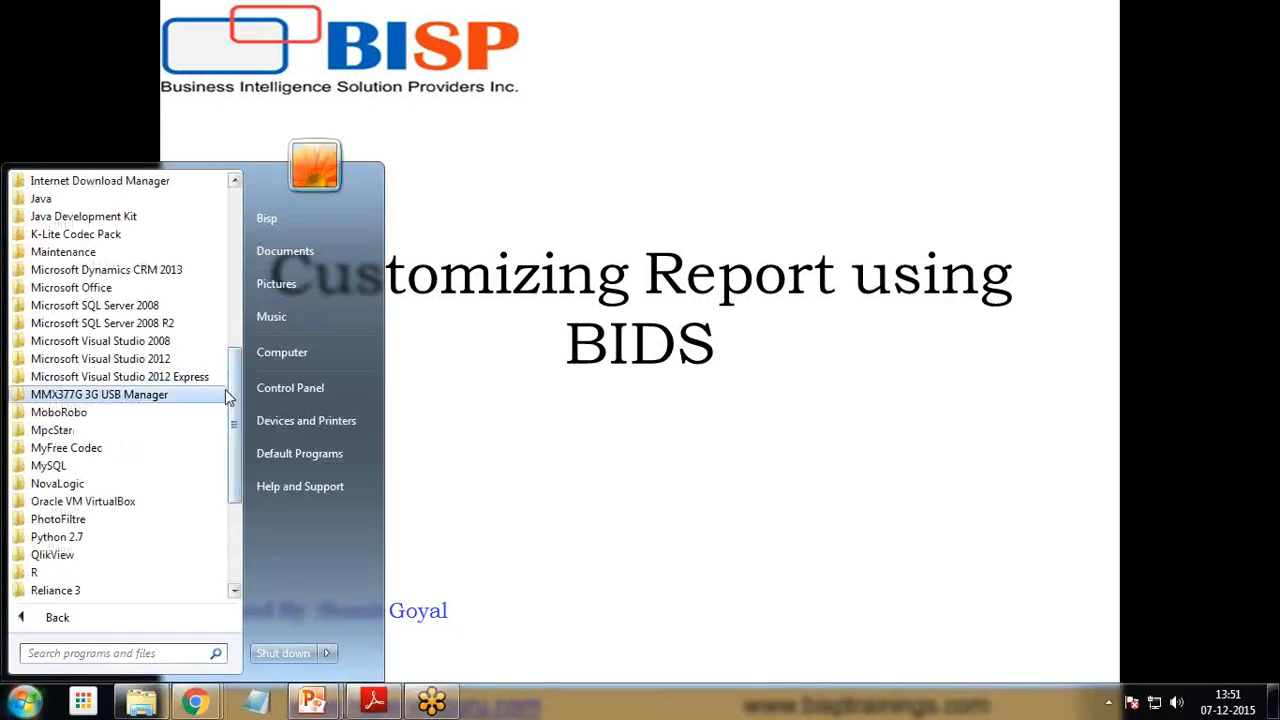
click(156, 325)
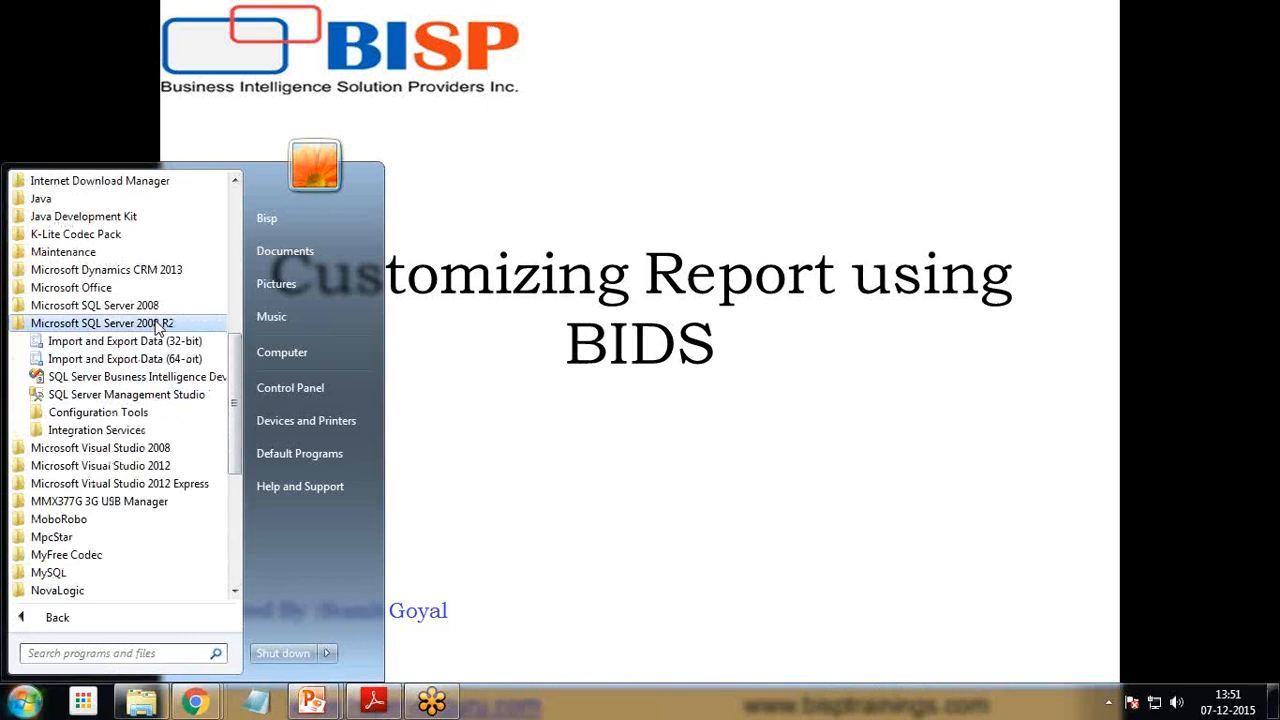
click(130, 377)
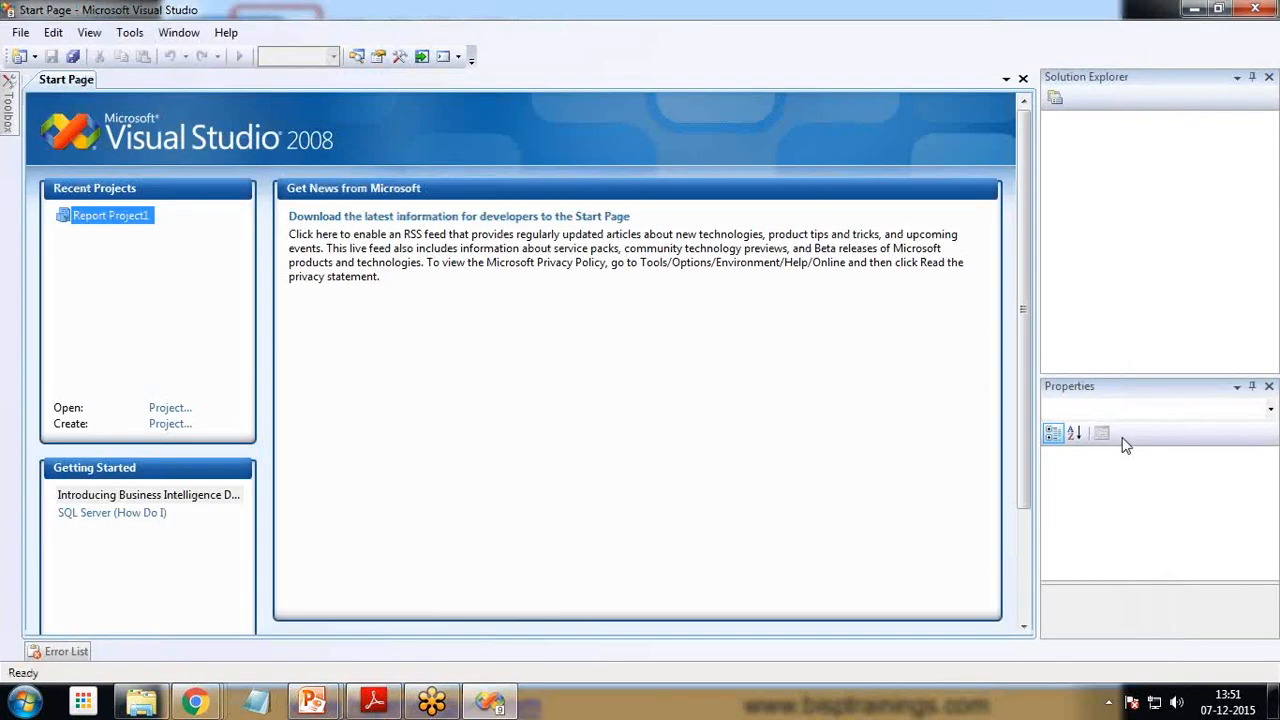
Step: Create a new Report Server Project named "Dynamic CRM Report" in the default projects location
click(20, 32)
mouse_move(150, 55)
click(278, 58)
click(499, 454)
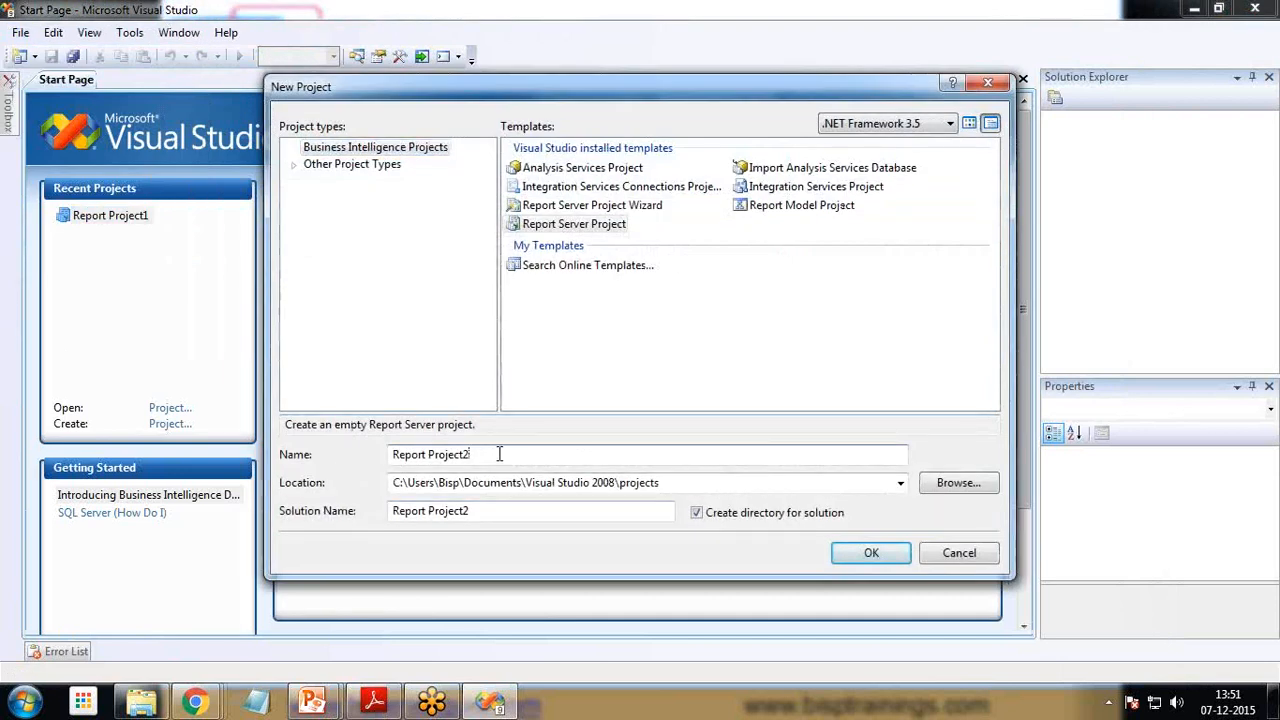
key(BackSpace)
key(BackSpace)
key(BackSpace)
key(BackSpace)
key(BackSpace)
key(BackSpace)
key(BackSpace)
key(BackSpace)
key(BackSpace)
key(BackSpace)
key(BackSpace)
key(BackSpace)
key(BackSpace)
key(BackSpace)
text(Bisp)
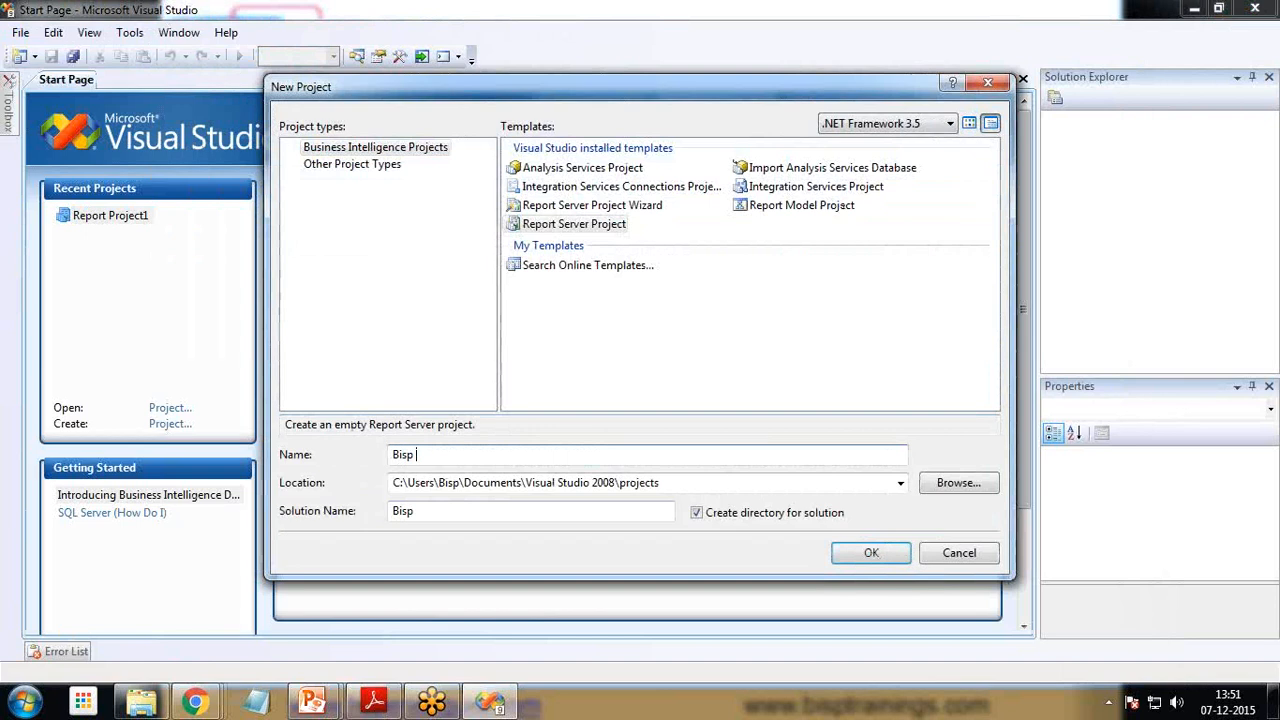
key(BackSpace)
key(BackSpace)
text(Dybna)
text(nami)
text(c CRm )
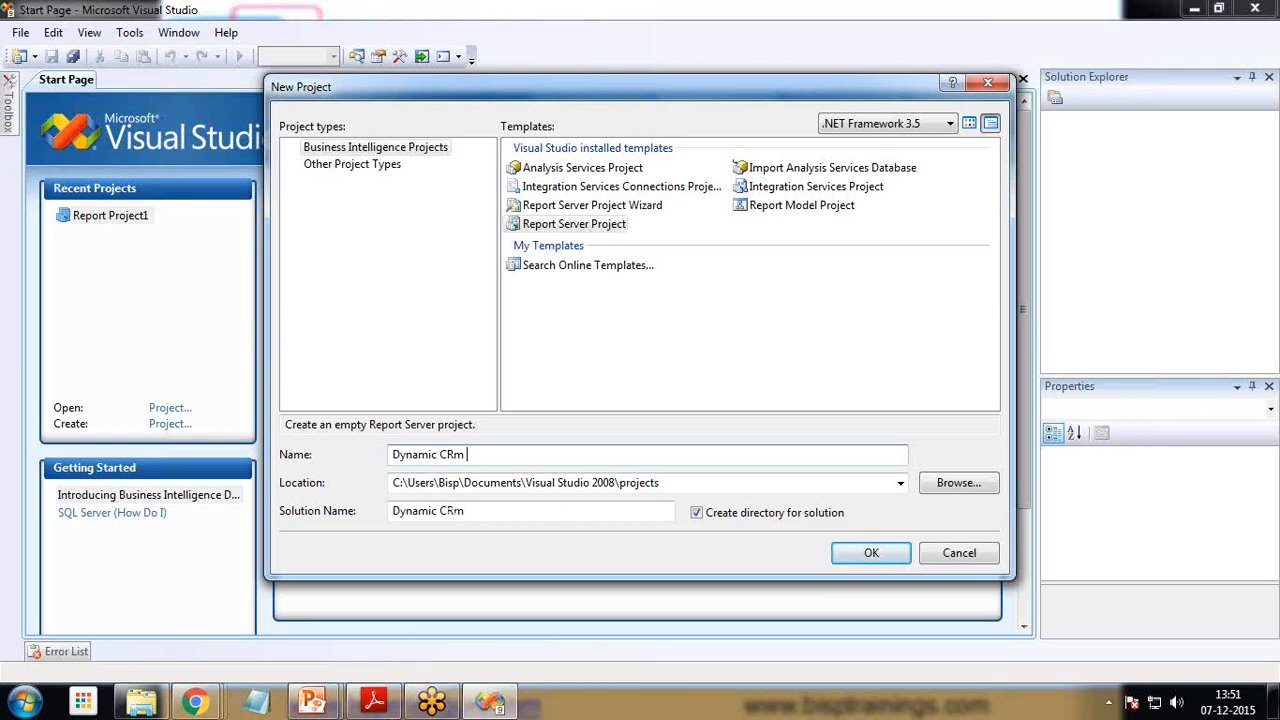
text(Report)
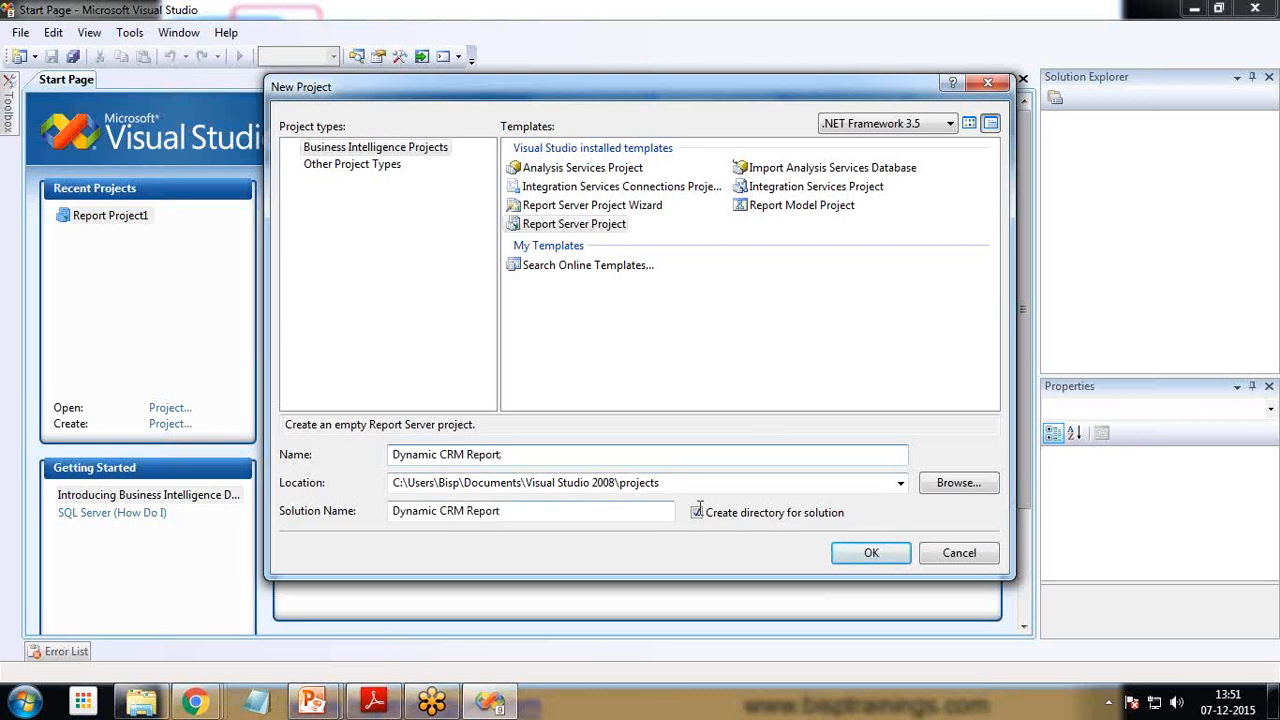
click(580, 230)
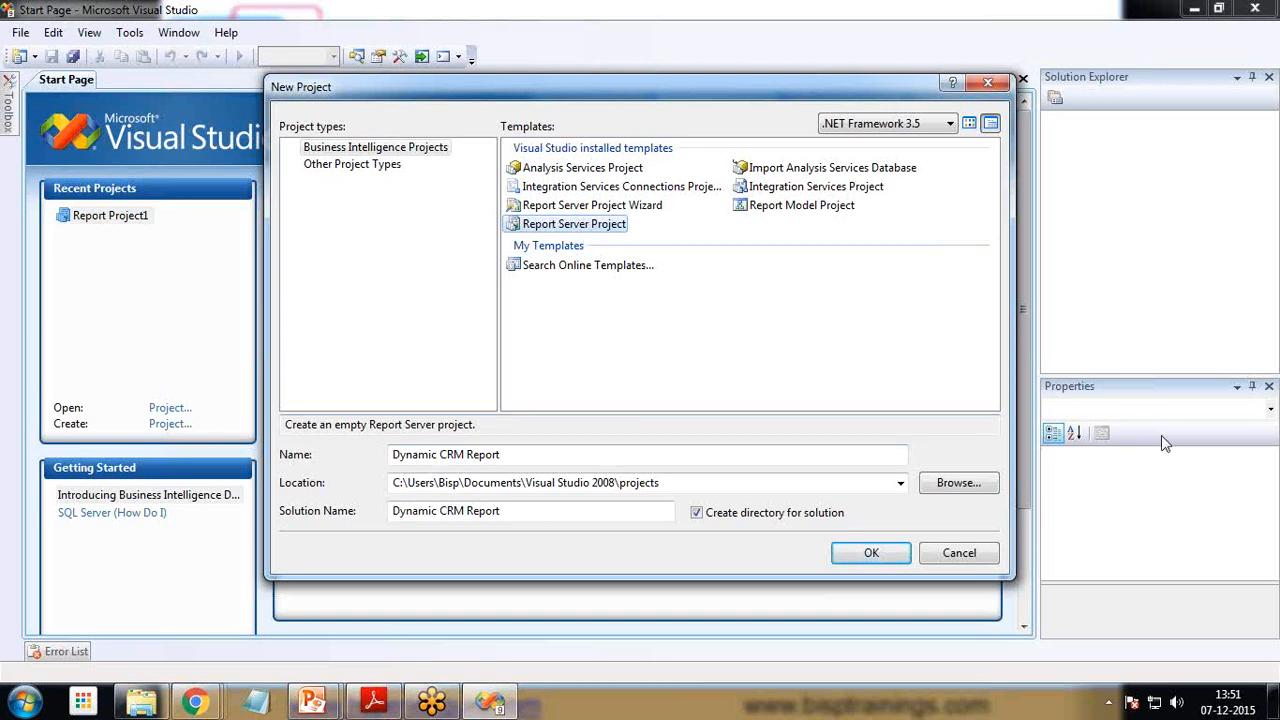
click(893, 562)
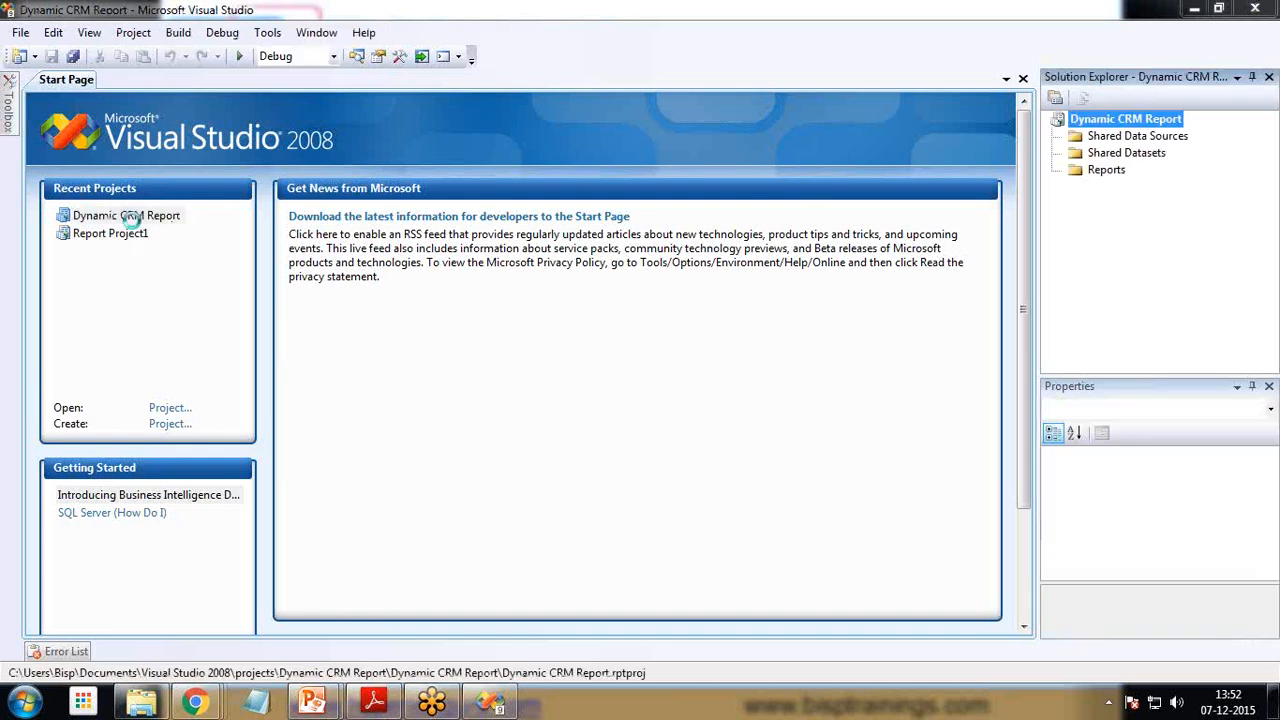
Step: Add the existing Opportunity Owner Wise report definition file from the Desktop to the project's Reports folder
click(1107, 170)
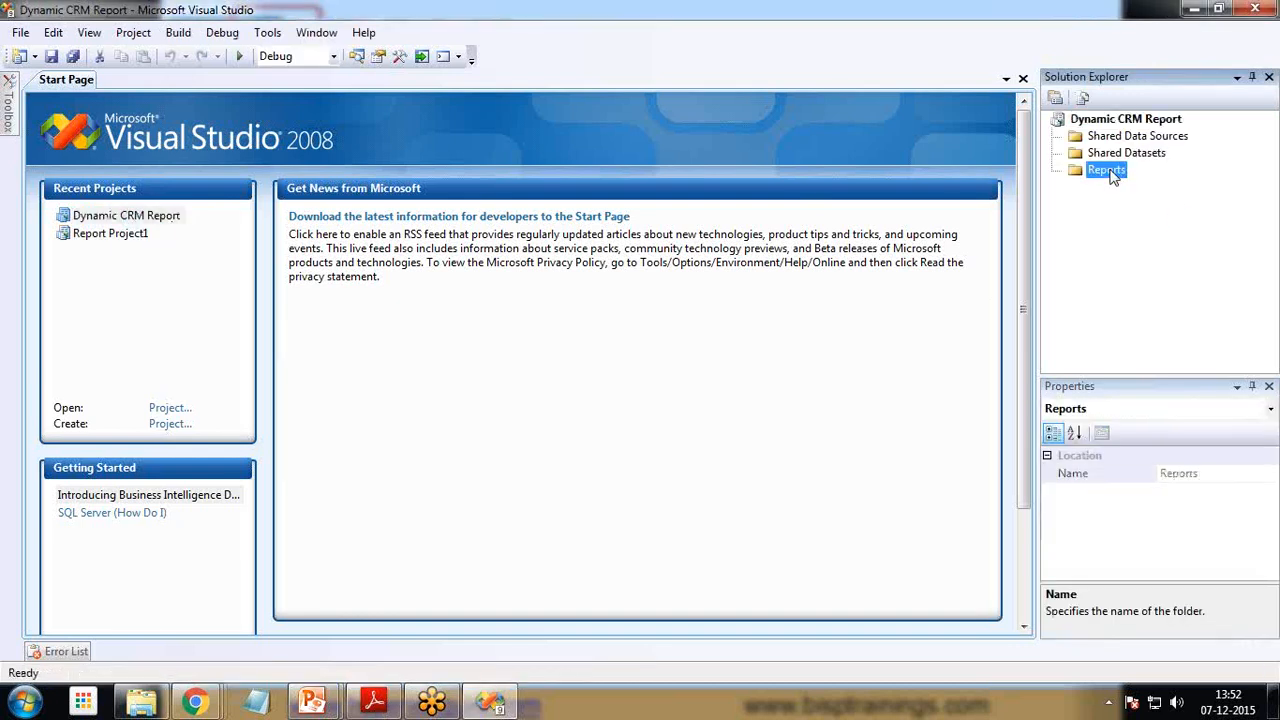
click(1113, 155)
click(1113, 139)
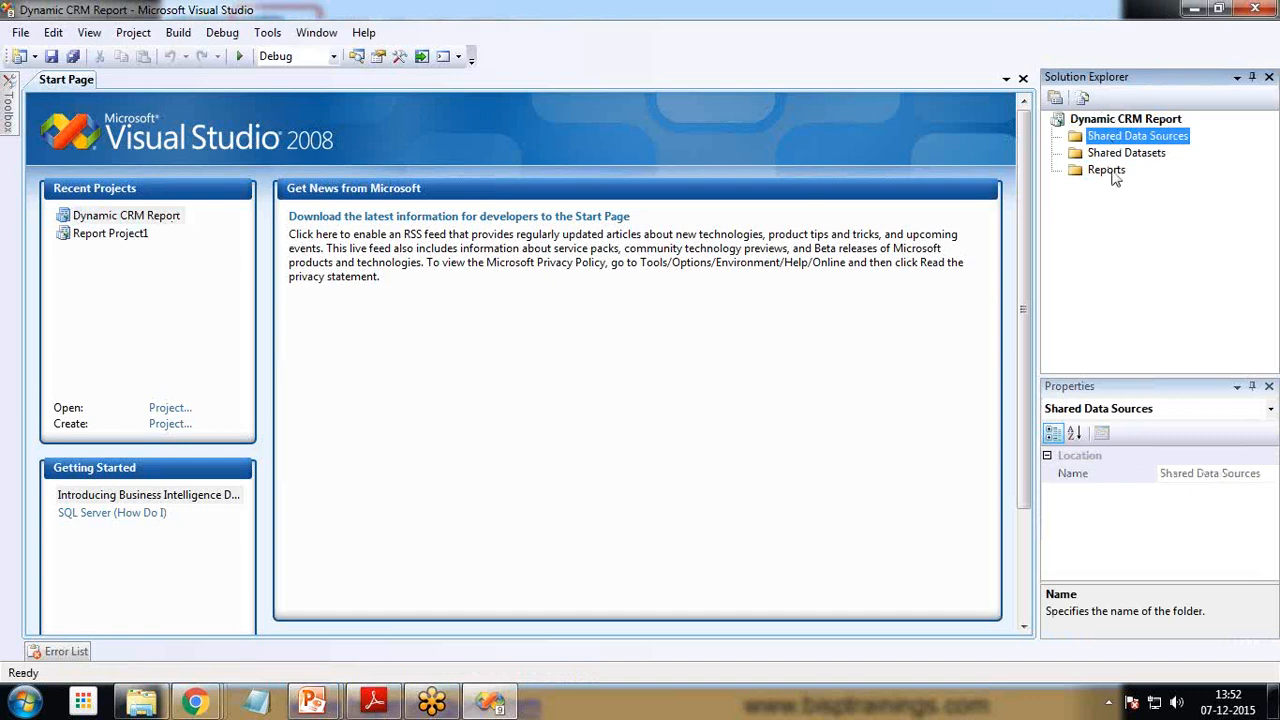
right_click(1103, 172)
mouse_move(1163, 201)
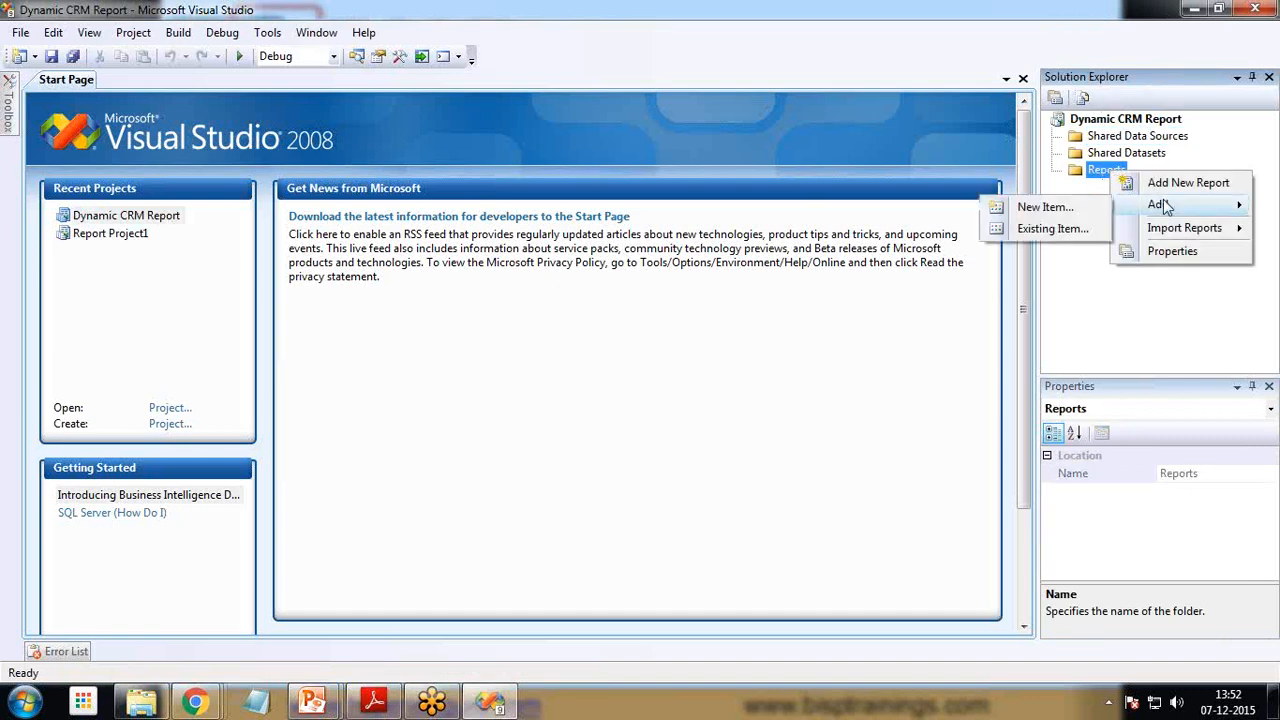
click(1041, 234)
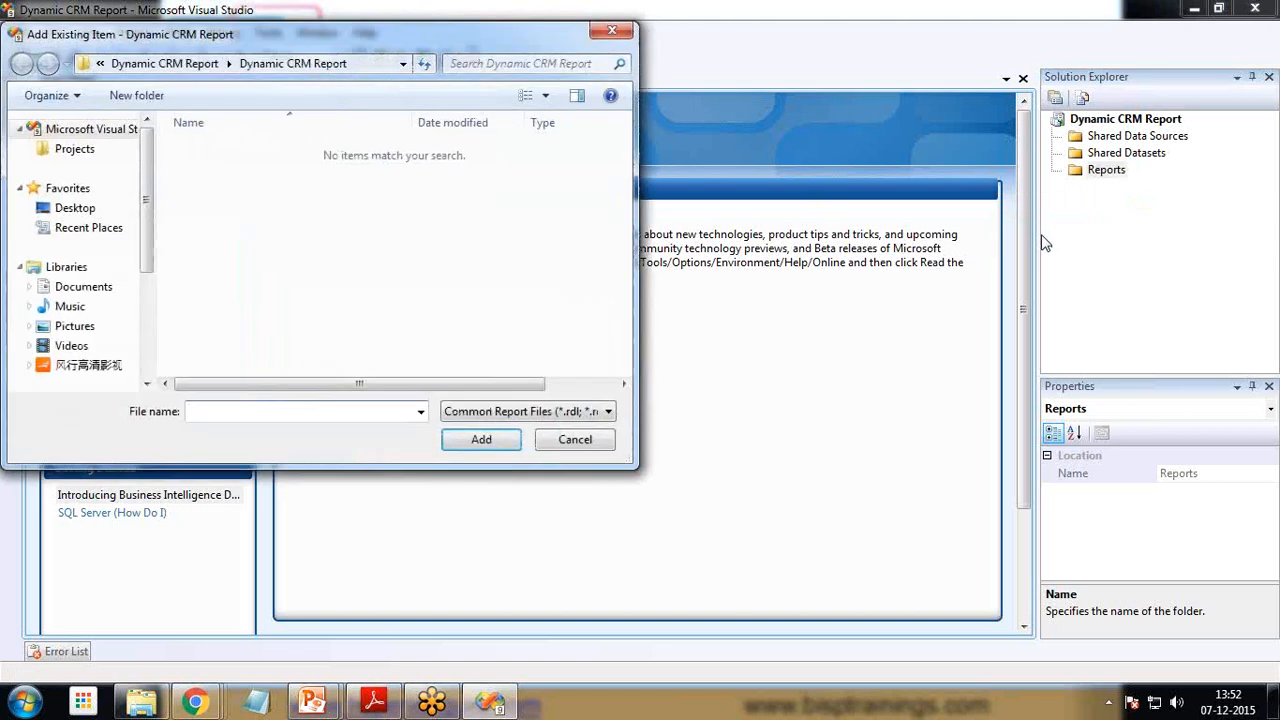
click(75, 207)
scroll(623, 243, down, 5)
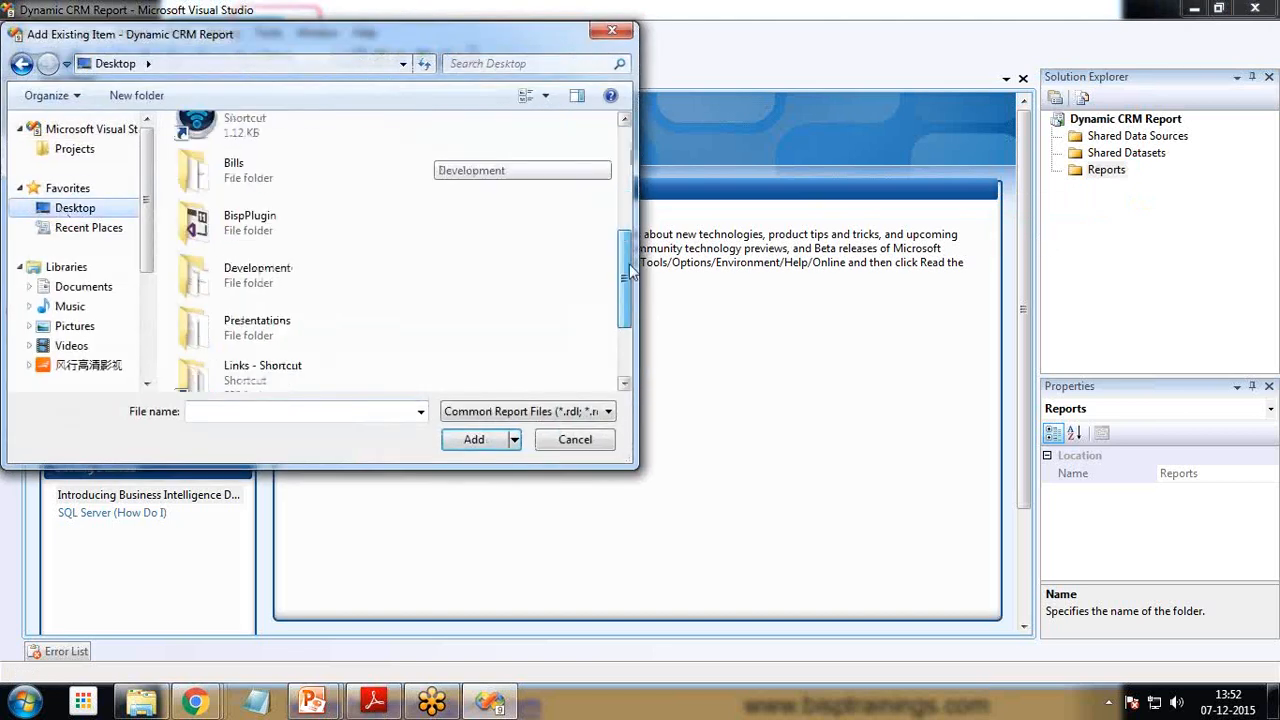
click(280, 310)
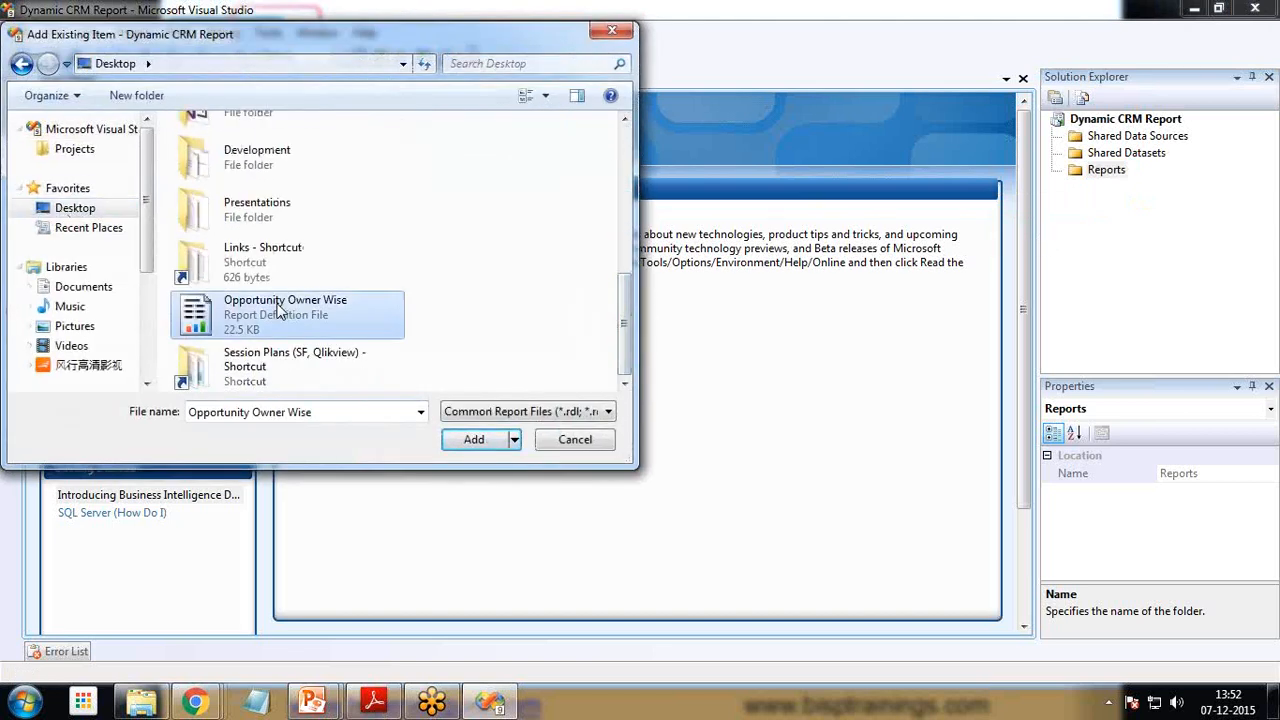
click(539, 415)
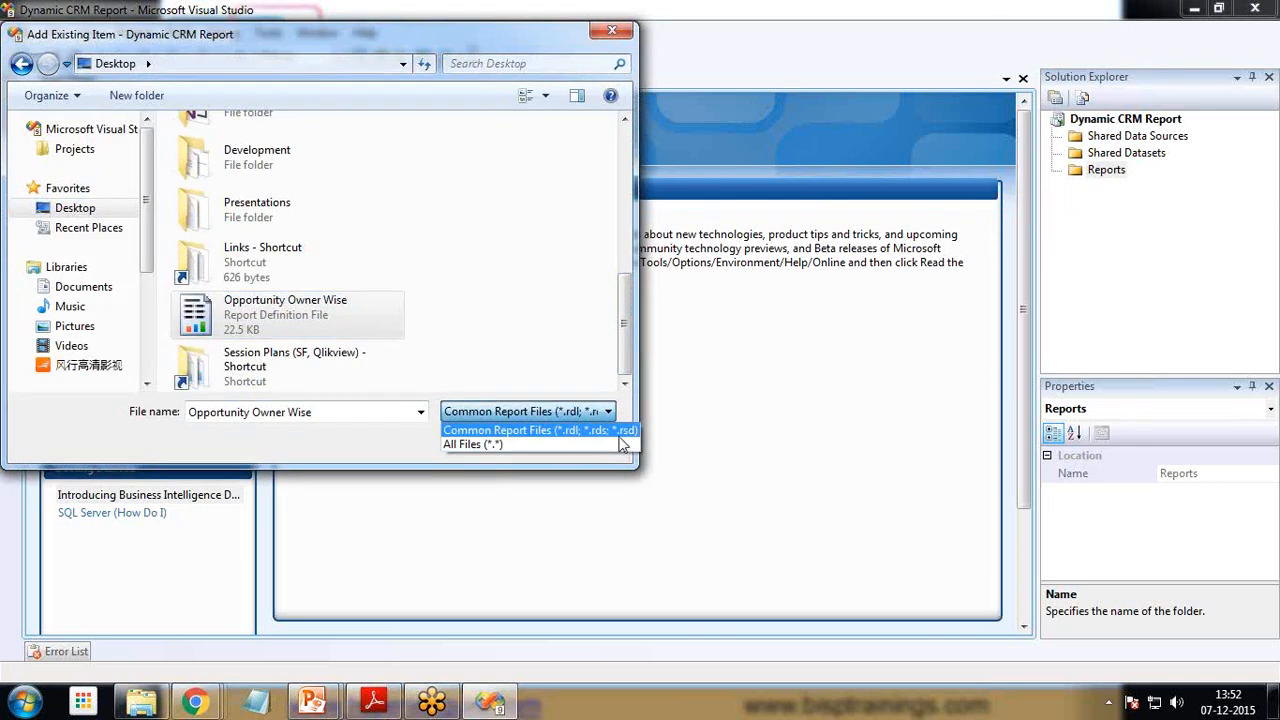
click(531, 432)
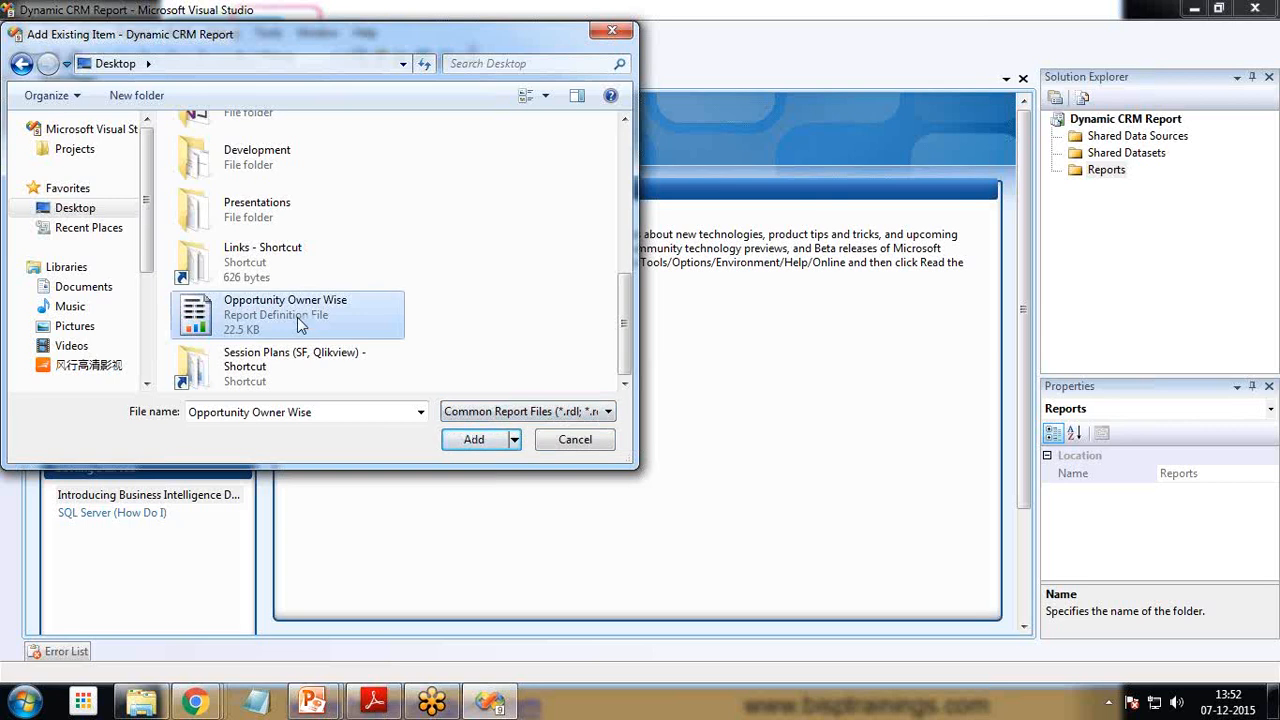
click(475, 434)
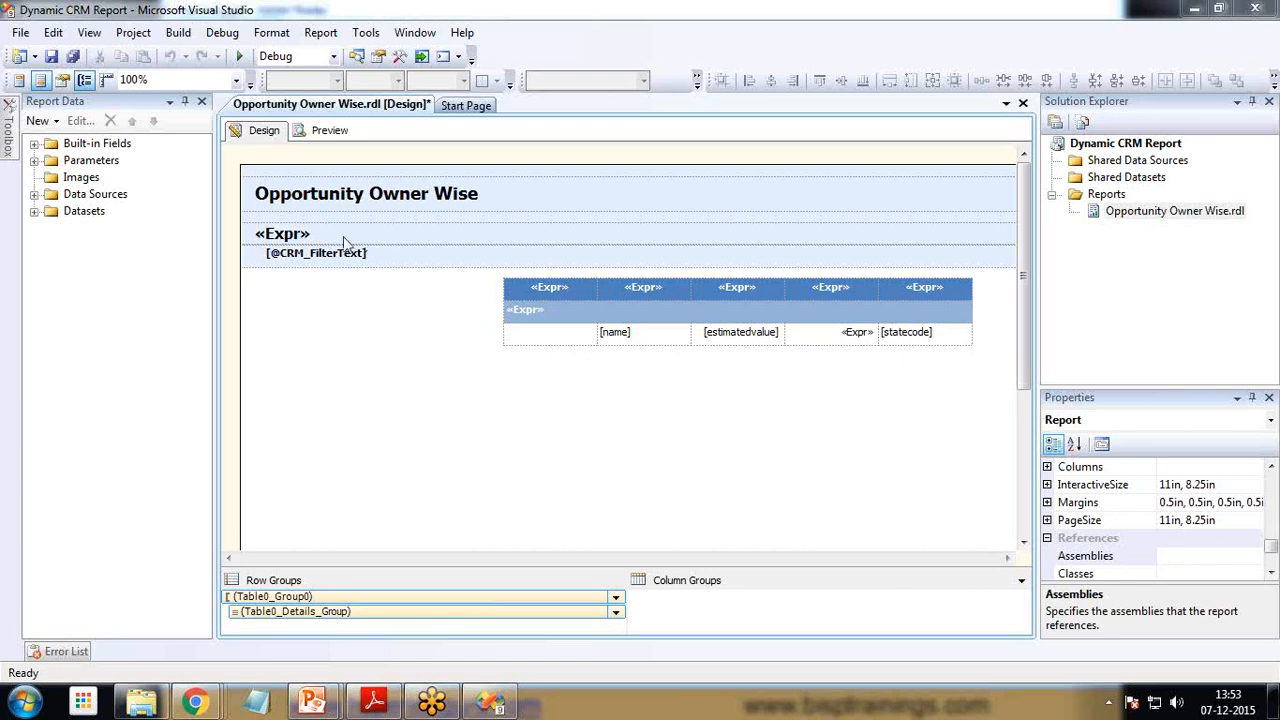
Step: Examine the imported report's data sources, parameters, built-in fields and the fields of its DSMain dataset
click(35, 194)
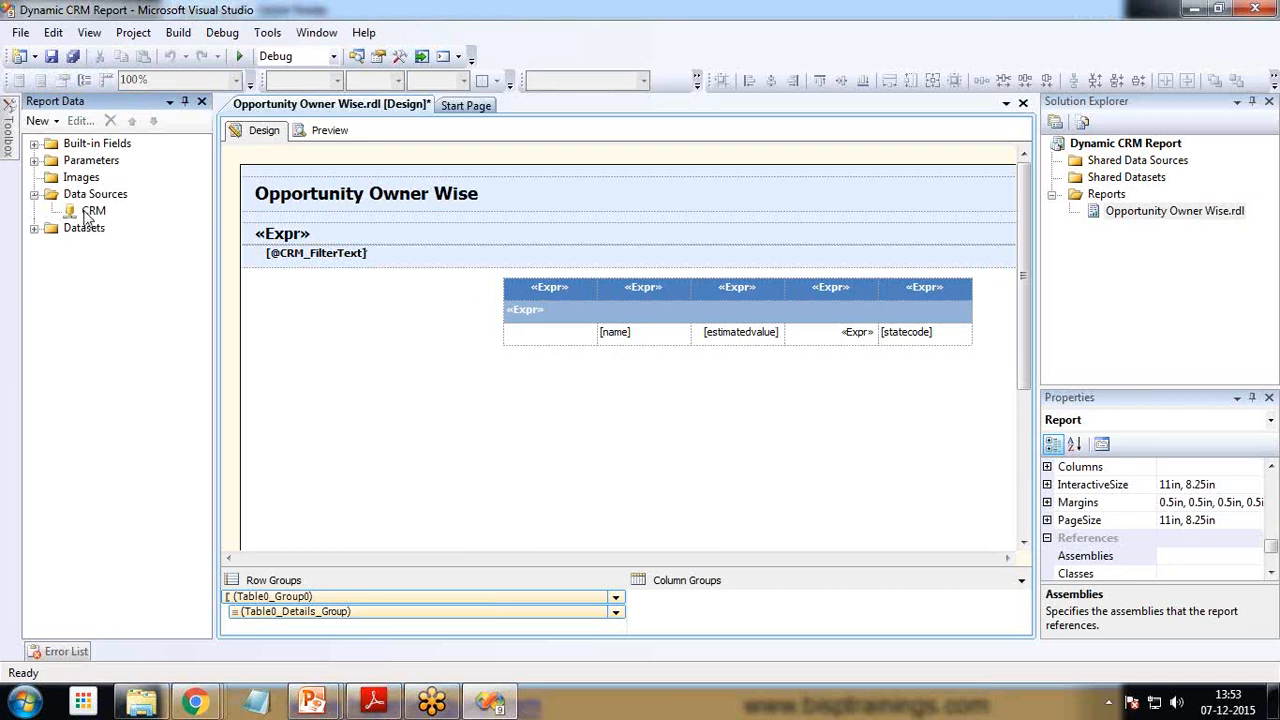
click(34, 161)
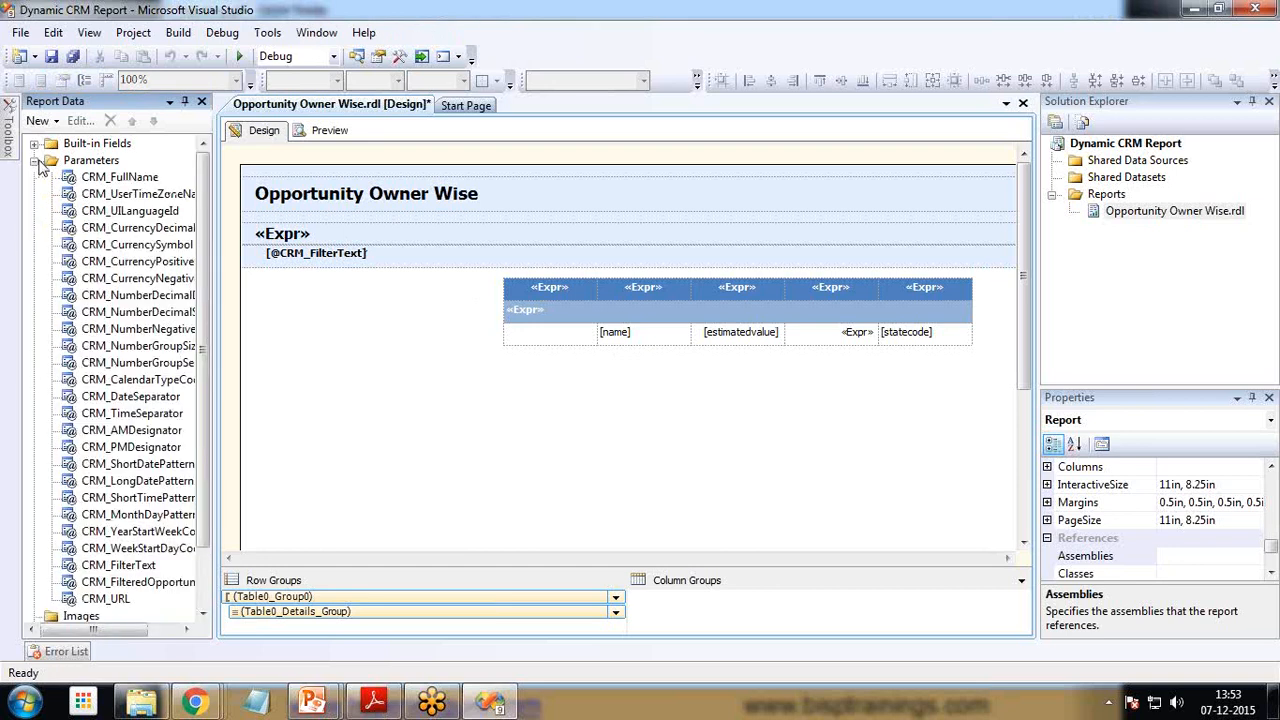
click(34, 161)
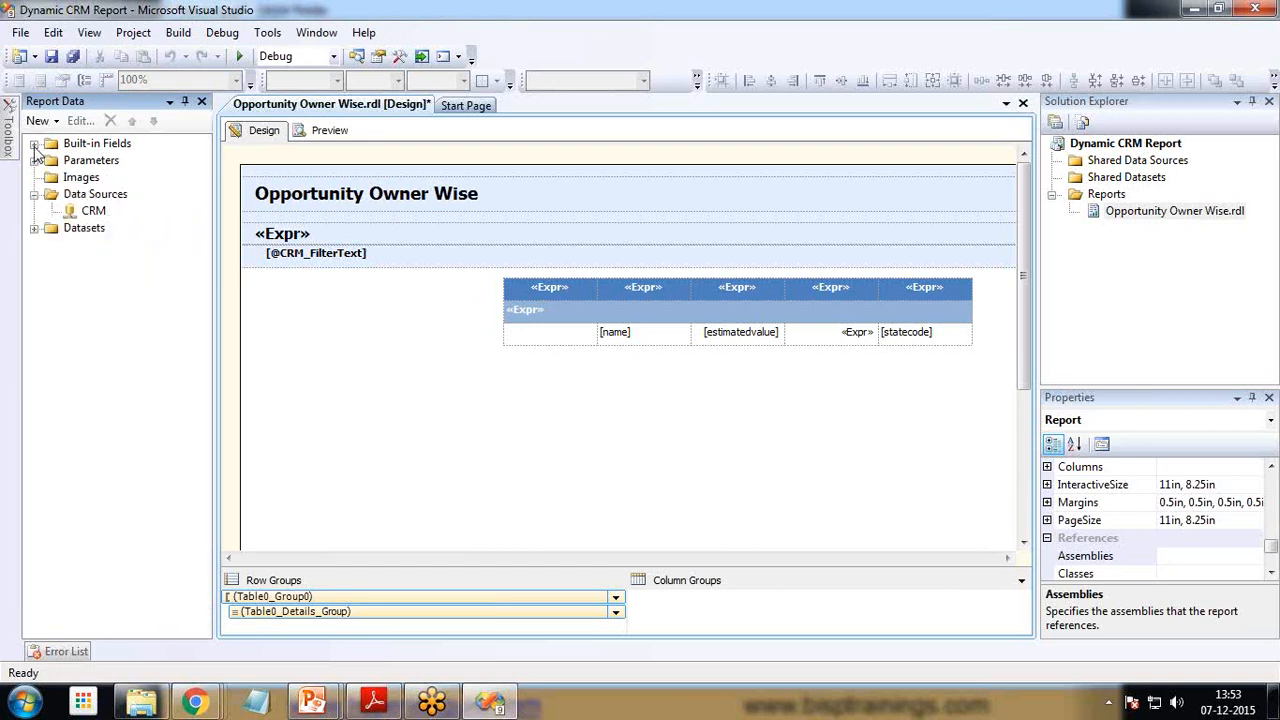
click(34, 144)
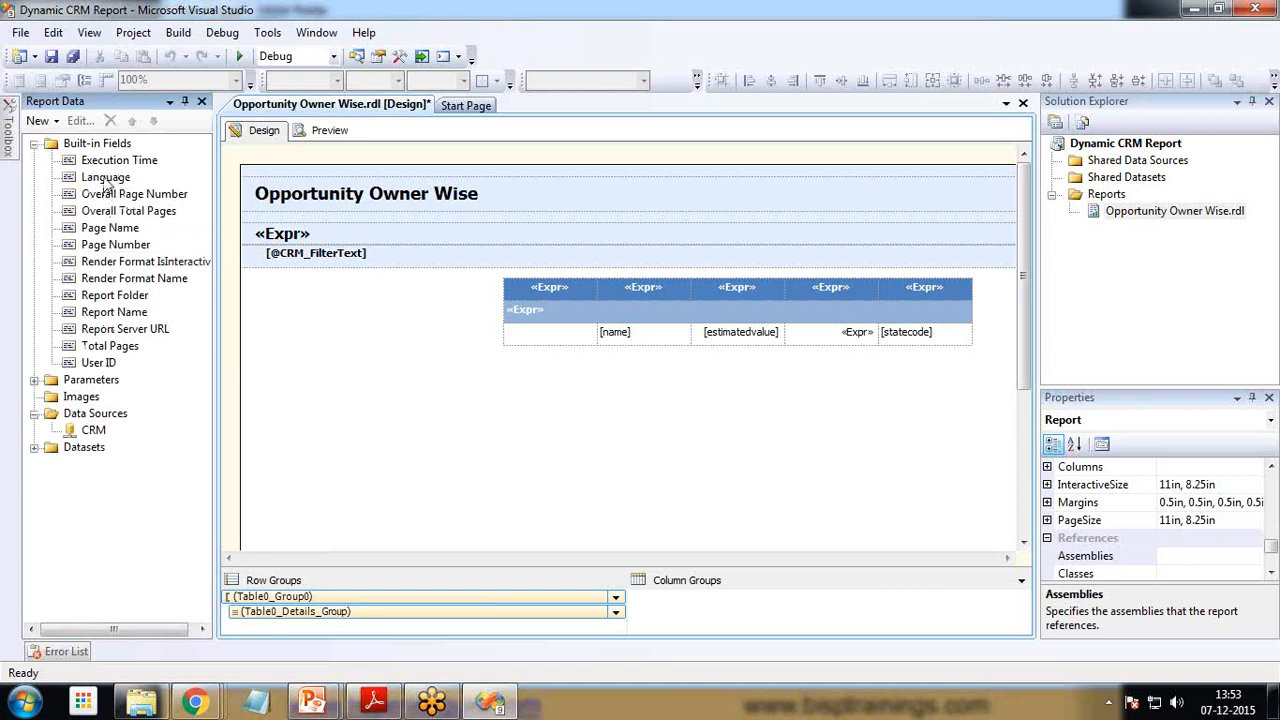
click(34, 144)
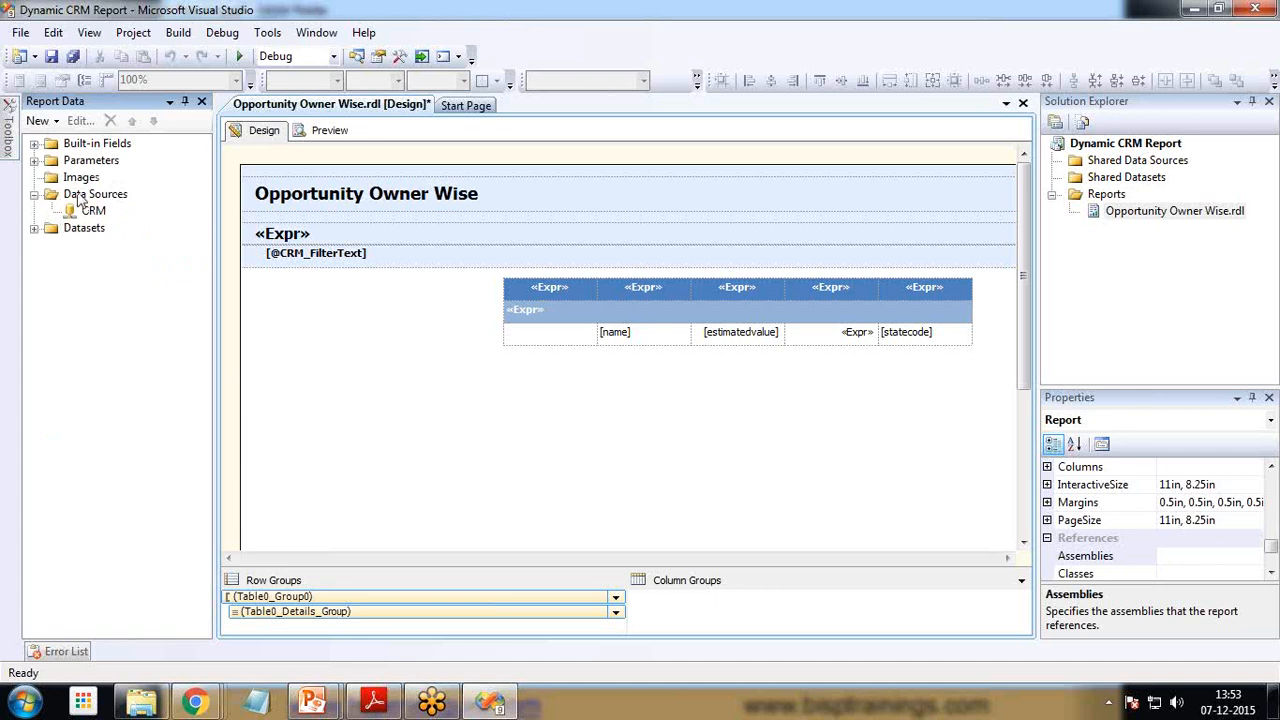
click(82, 179)
click(34, 228)
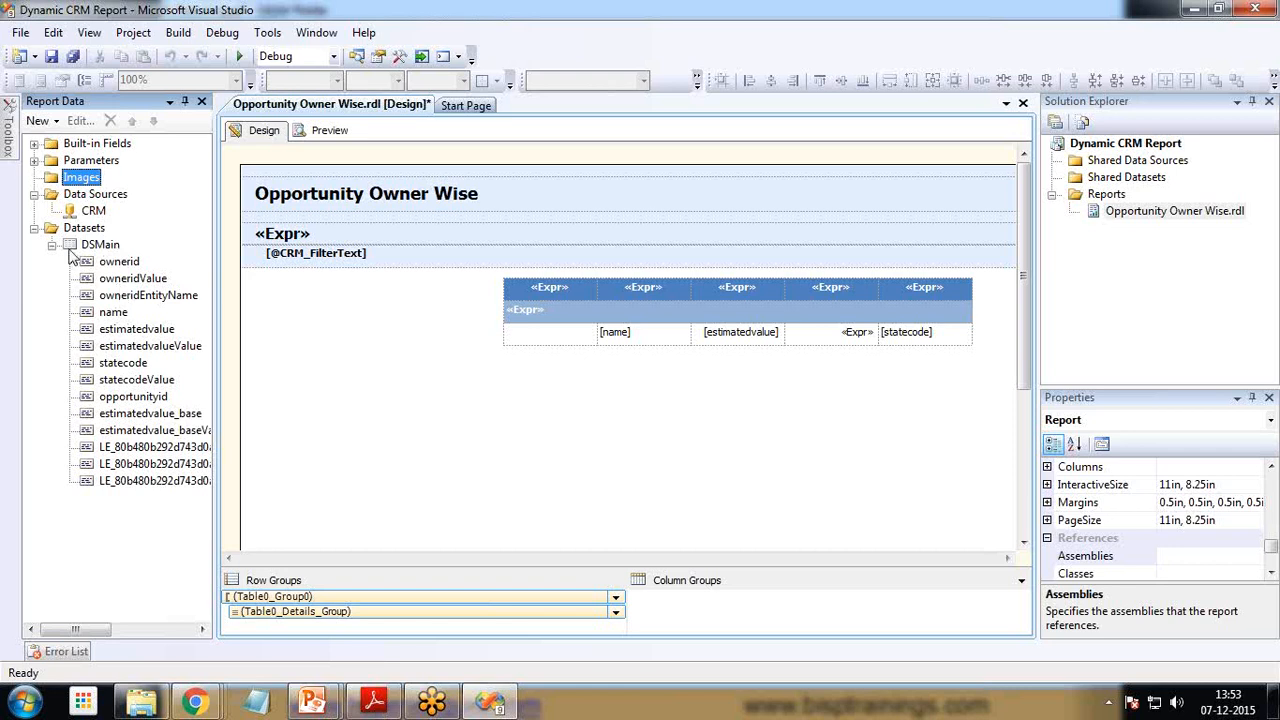
Step: Open the CRM data source's properties and examine its connection type options and connection string
click(34, 229)
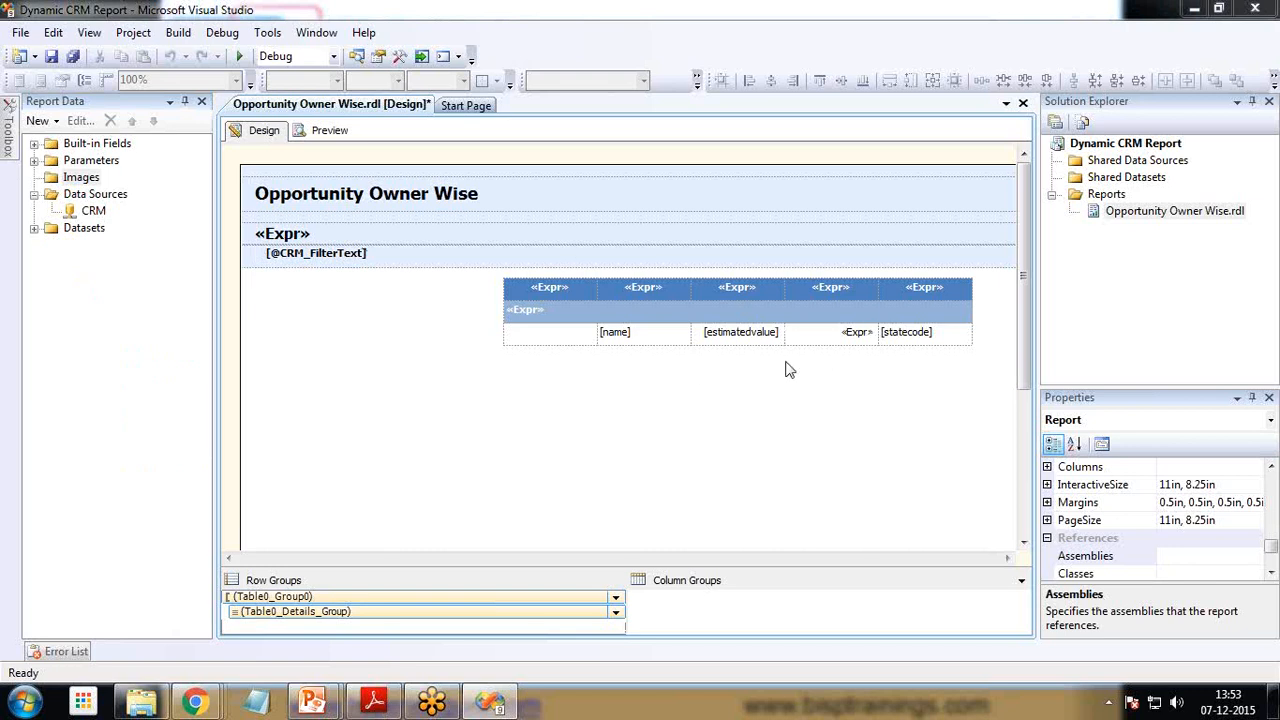
click(95, 212)
double_click(101, 208)
click(557, 311)
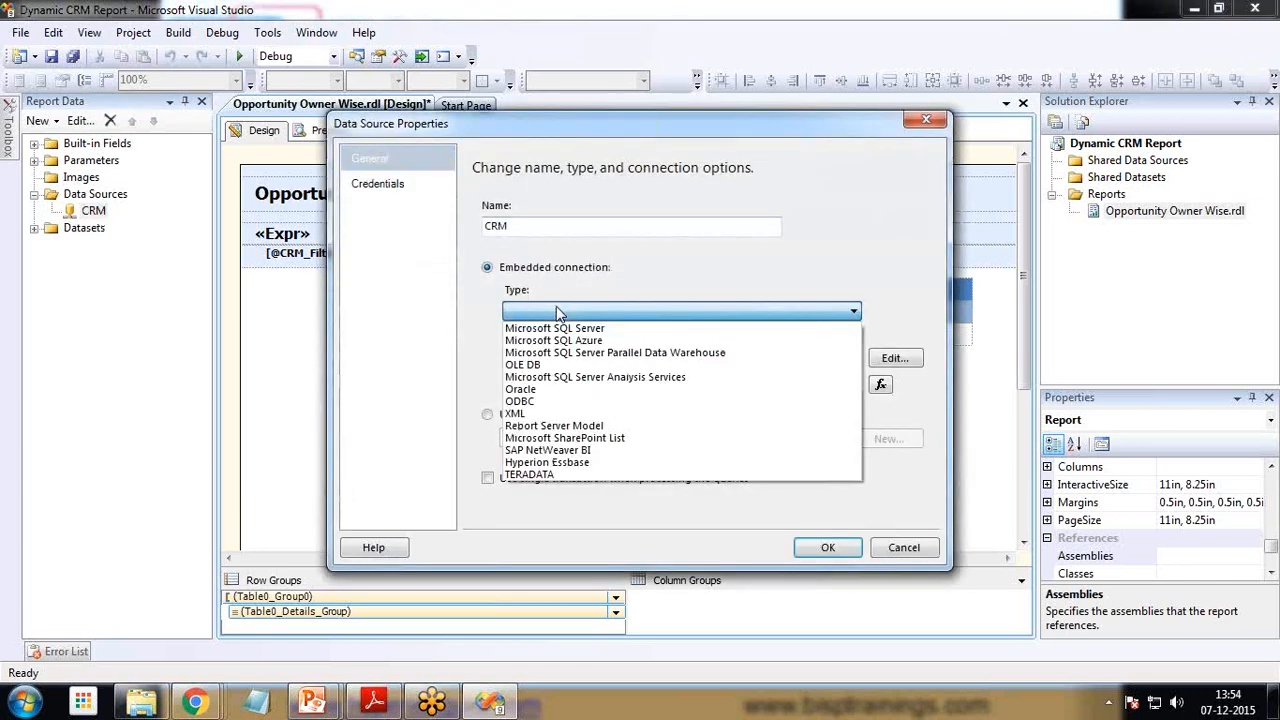
click(557, 311)
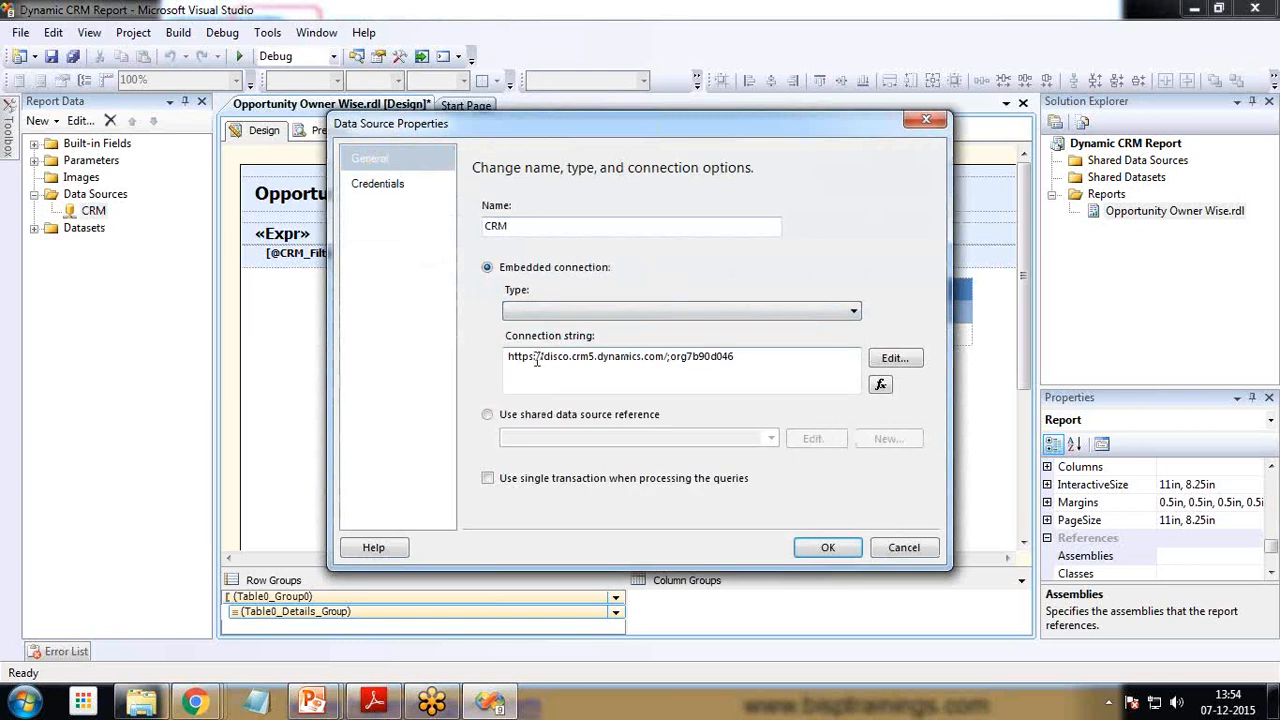
drag(550, 357, 716, 358)
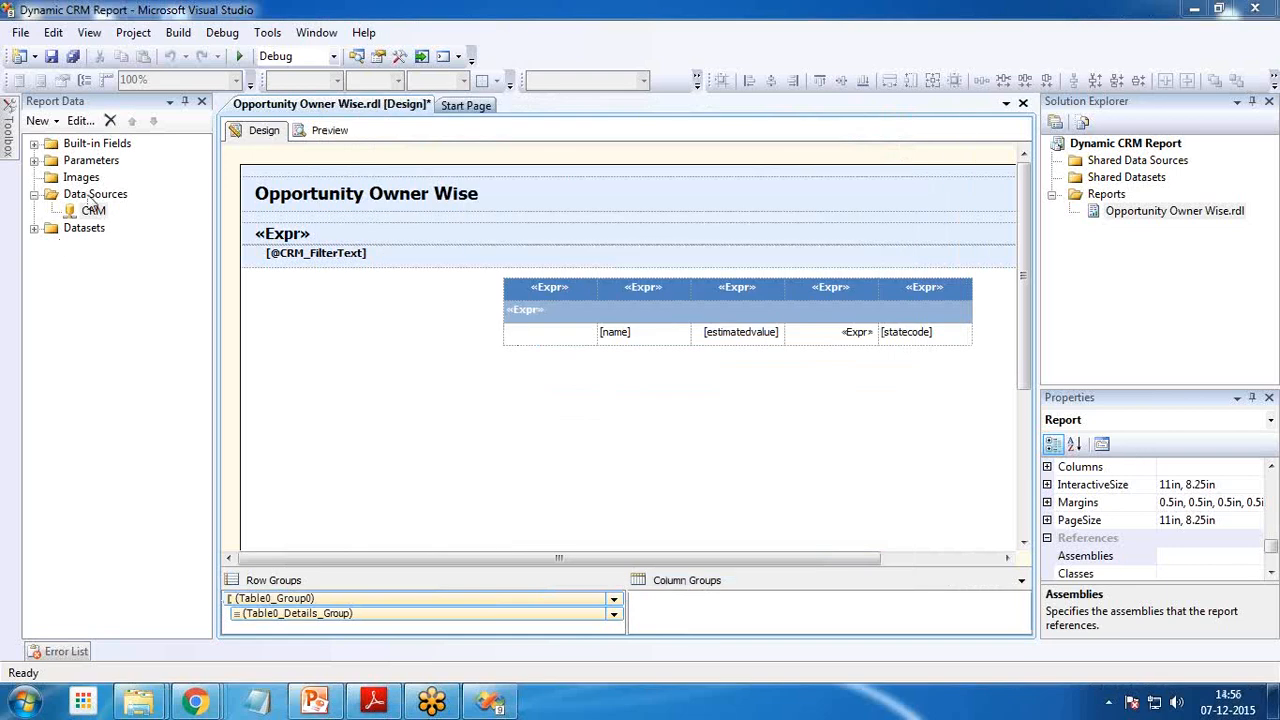
Step: Reopen the CRM data source's properties, choose Microsoft Dynamics CRM Fetch as the embedded connection type, and check the connection string
double_click(90, 197)
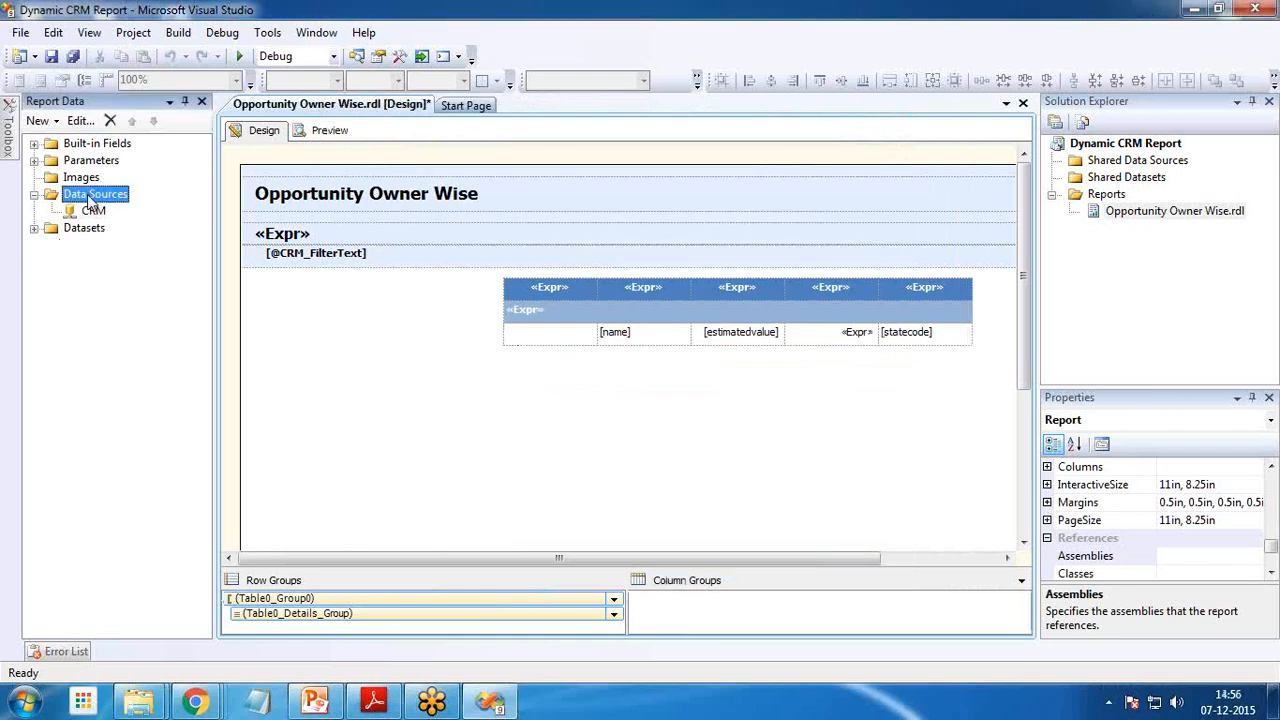
click(34, 194)
double_click(92, 211)
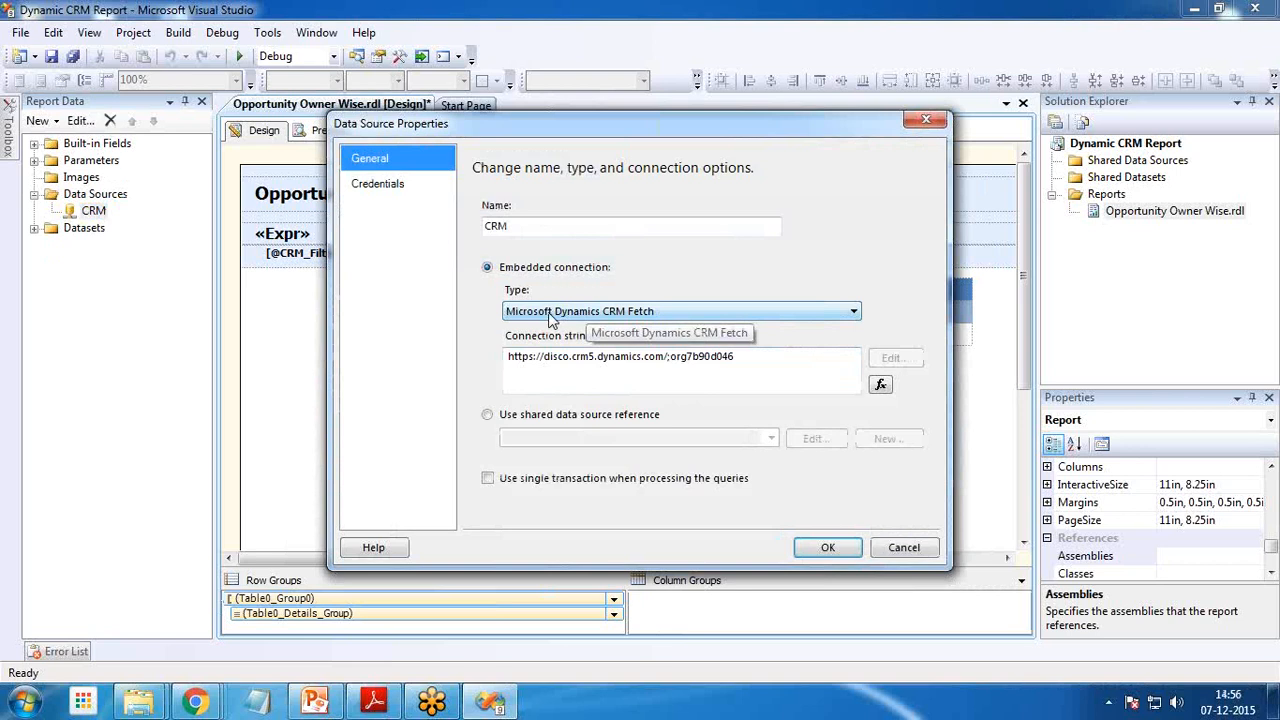
click(655, 313)
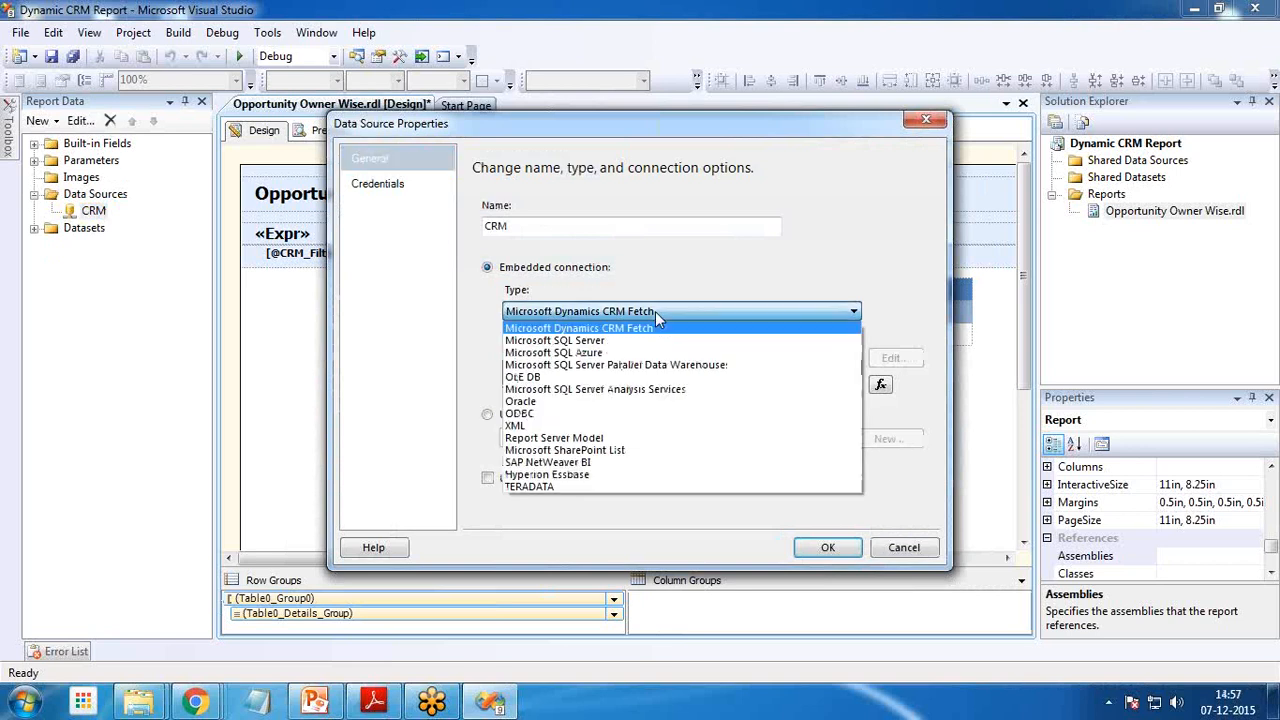
click(606, 330)
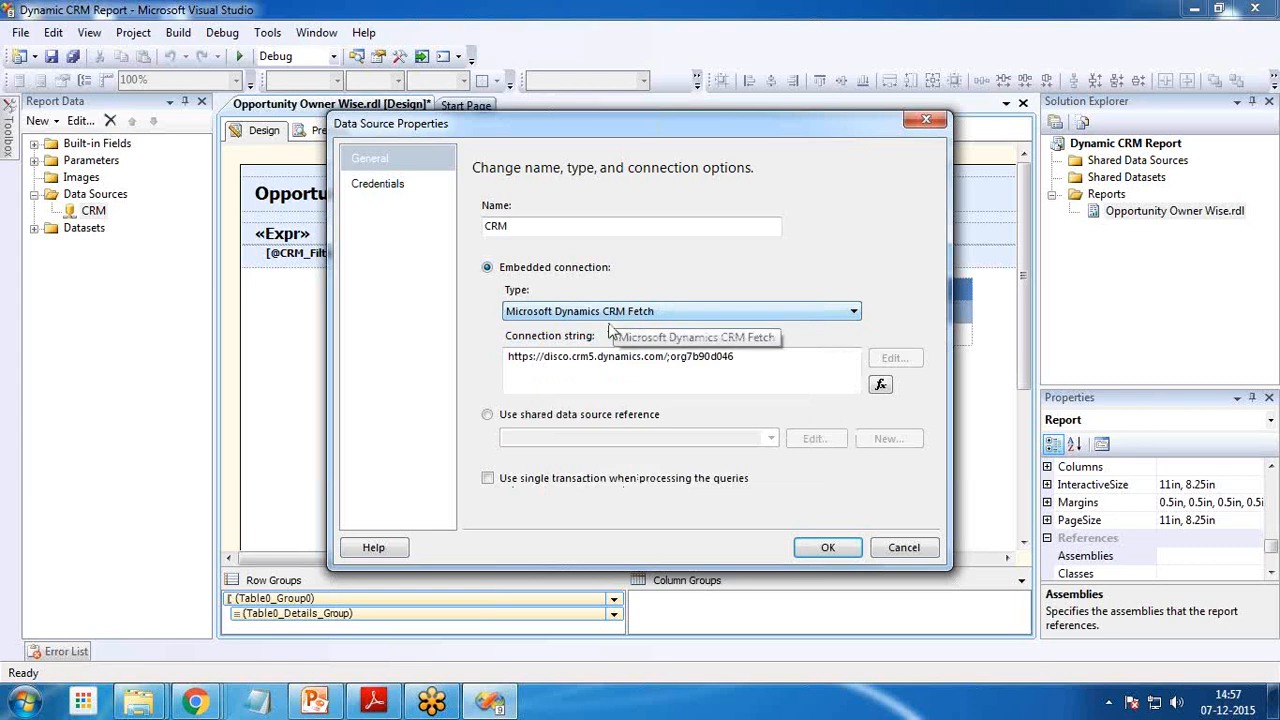
drag(667, 358, 505, 358)
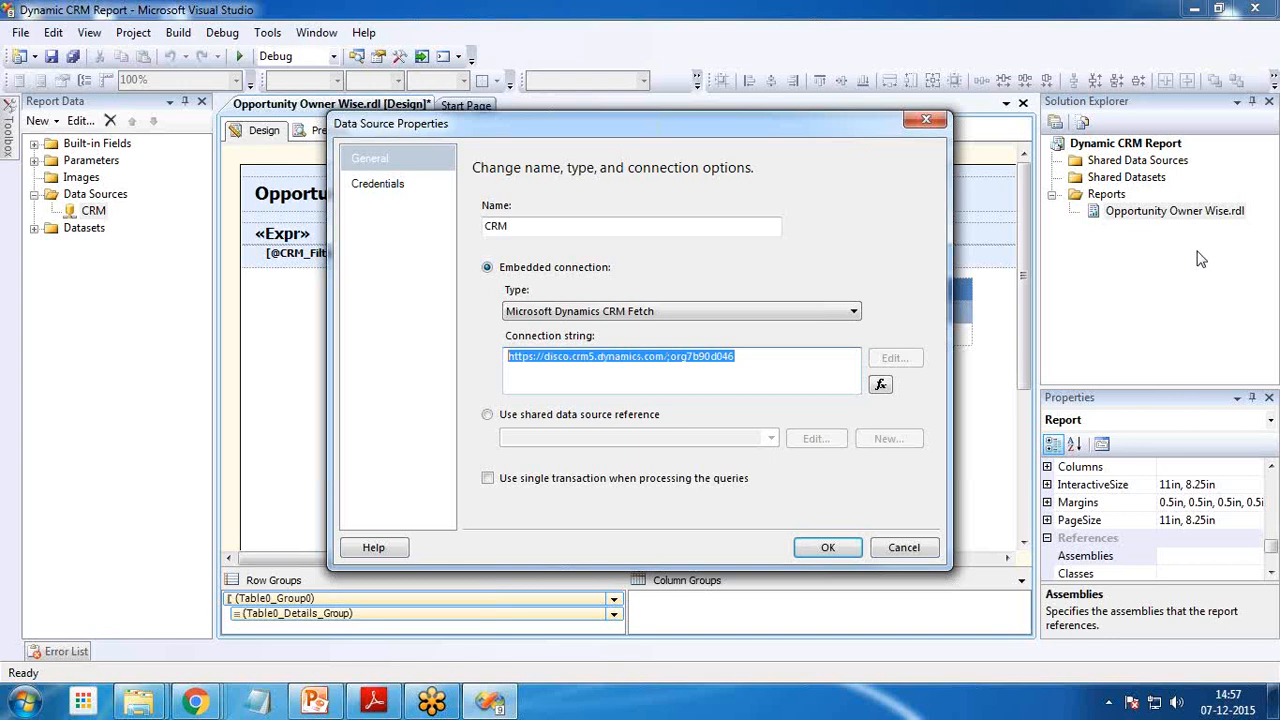
Step: Switch to Dynamics CRM in the browser and look up the organization's unique name and Discovery Web API endpoint in Developer Resources
key(alt+Tab)
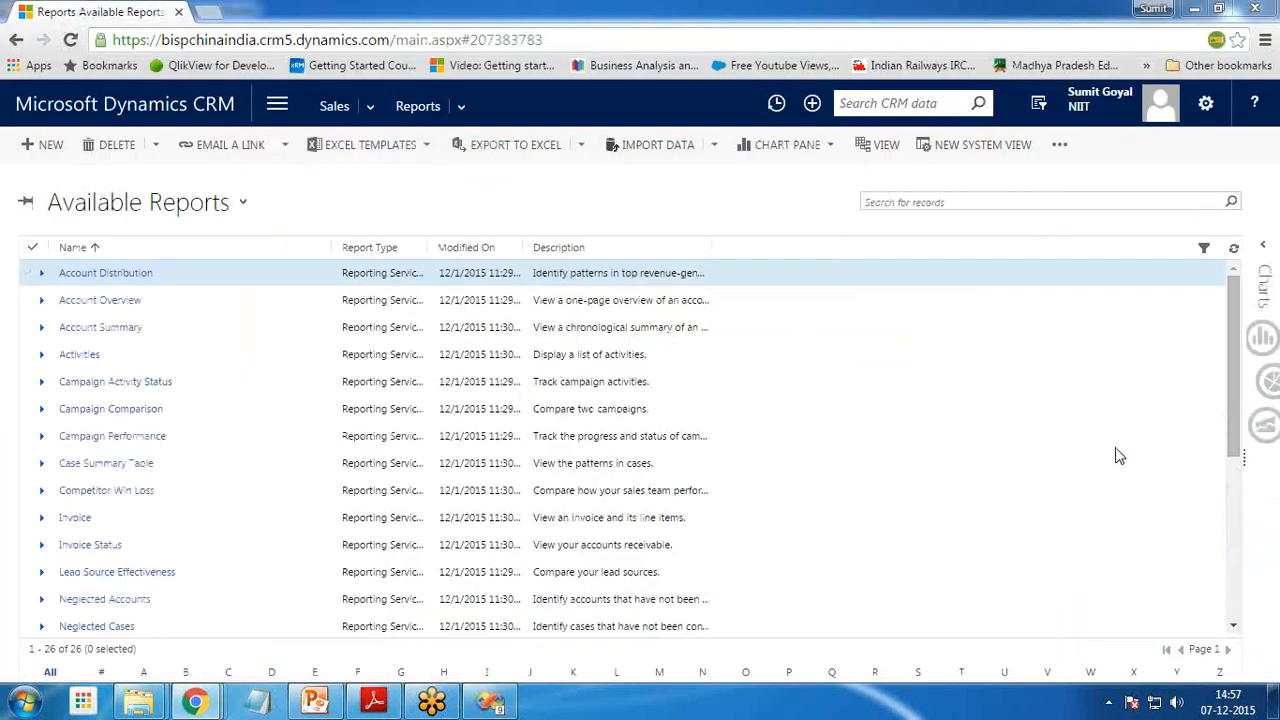
click(277, 107)
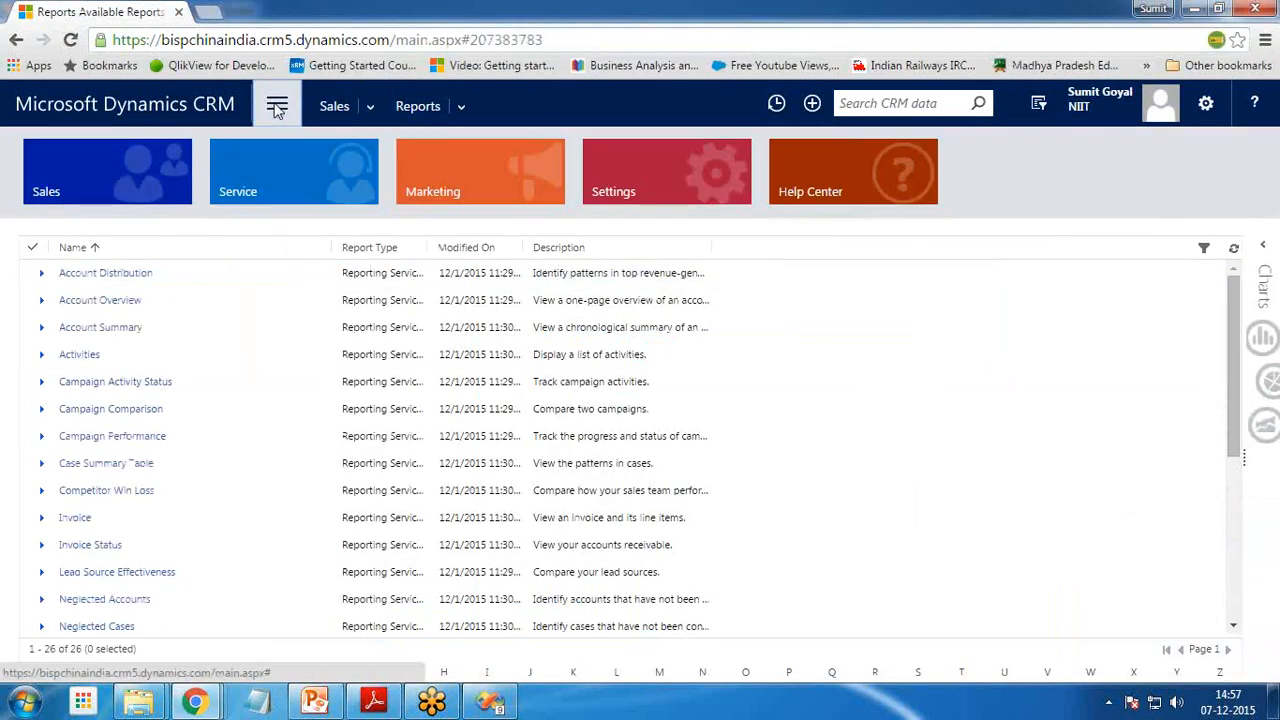
click(661, 159)
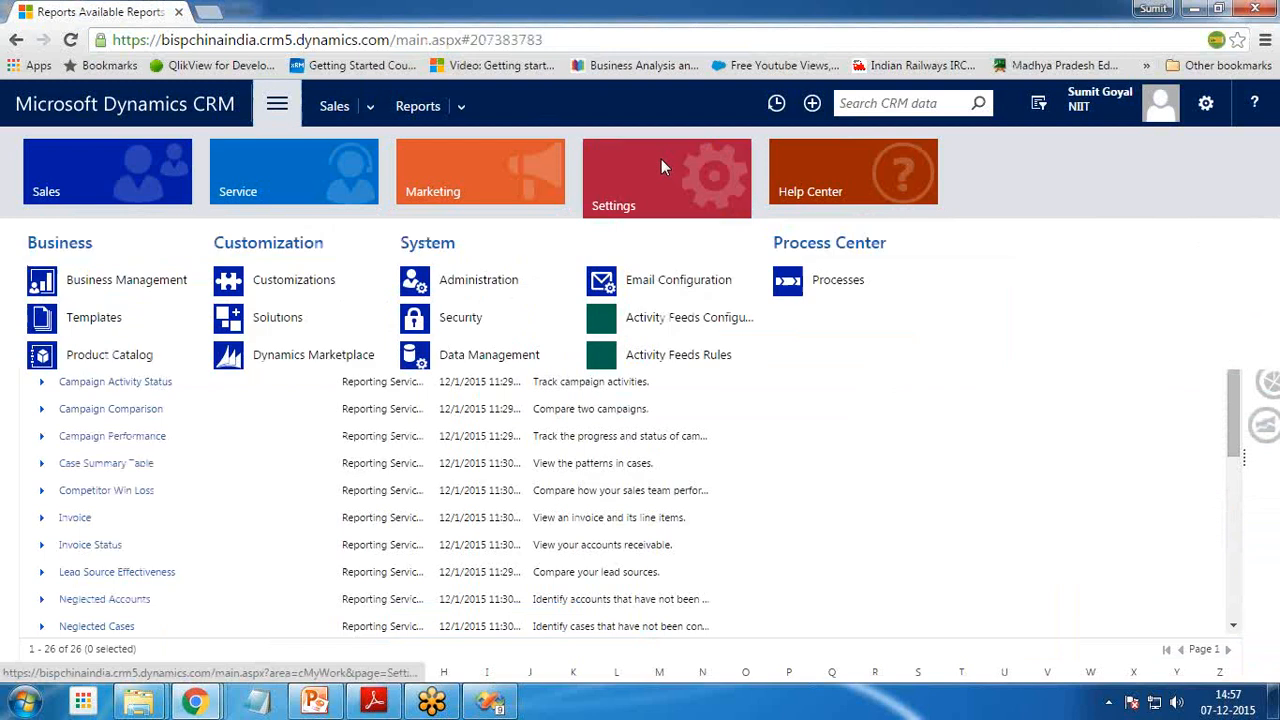
click(287, 283)
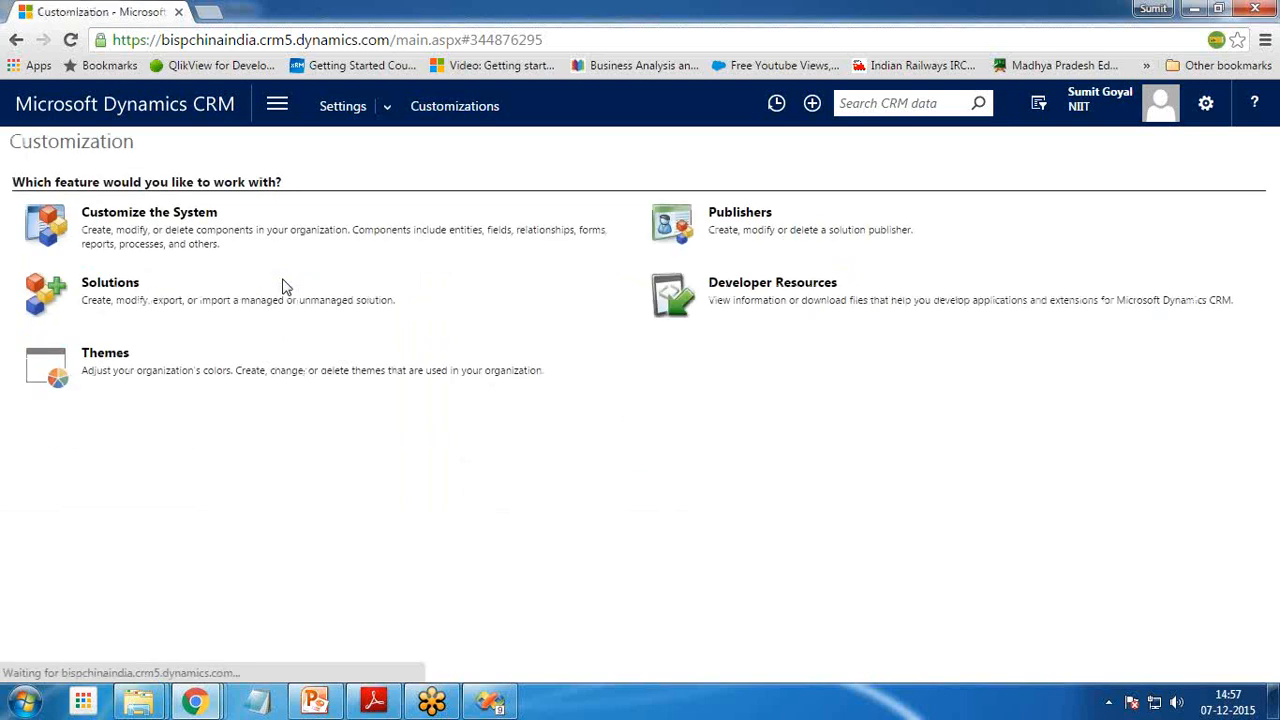
click(747, 290)
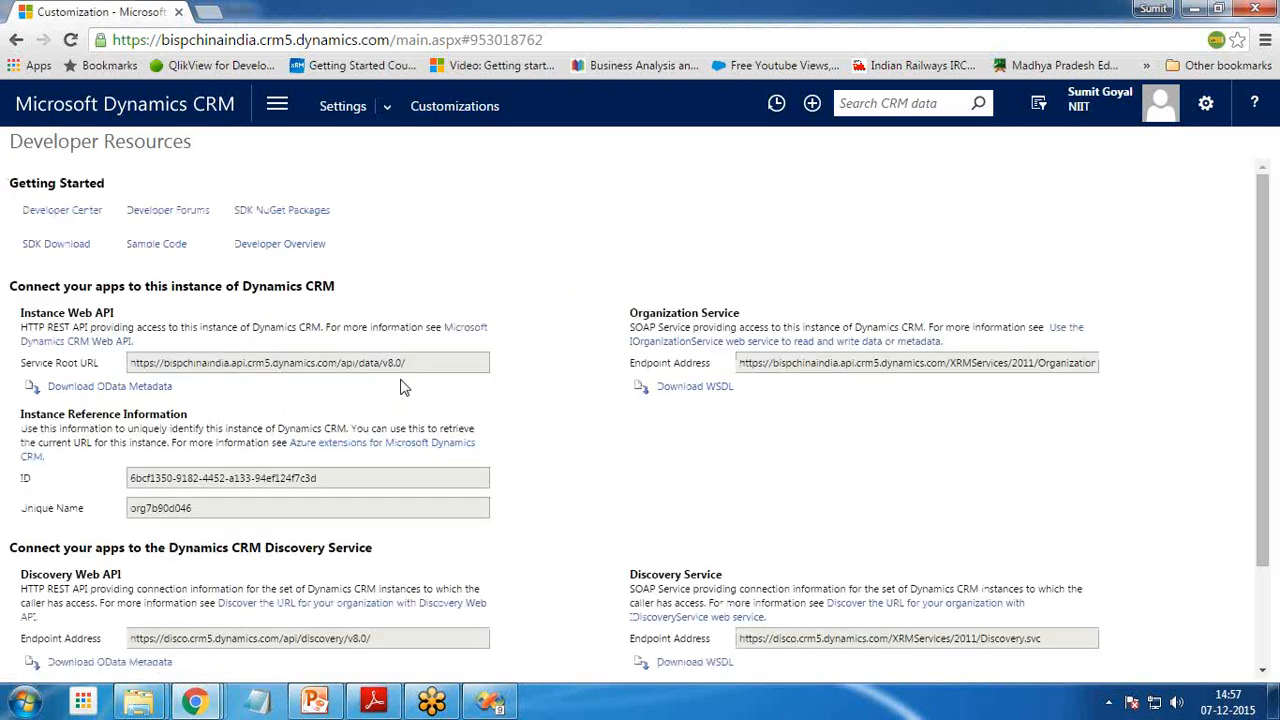
double_click(211, 510)
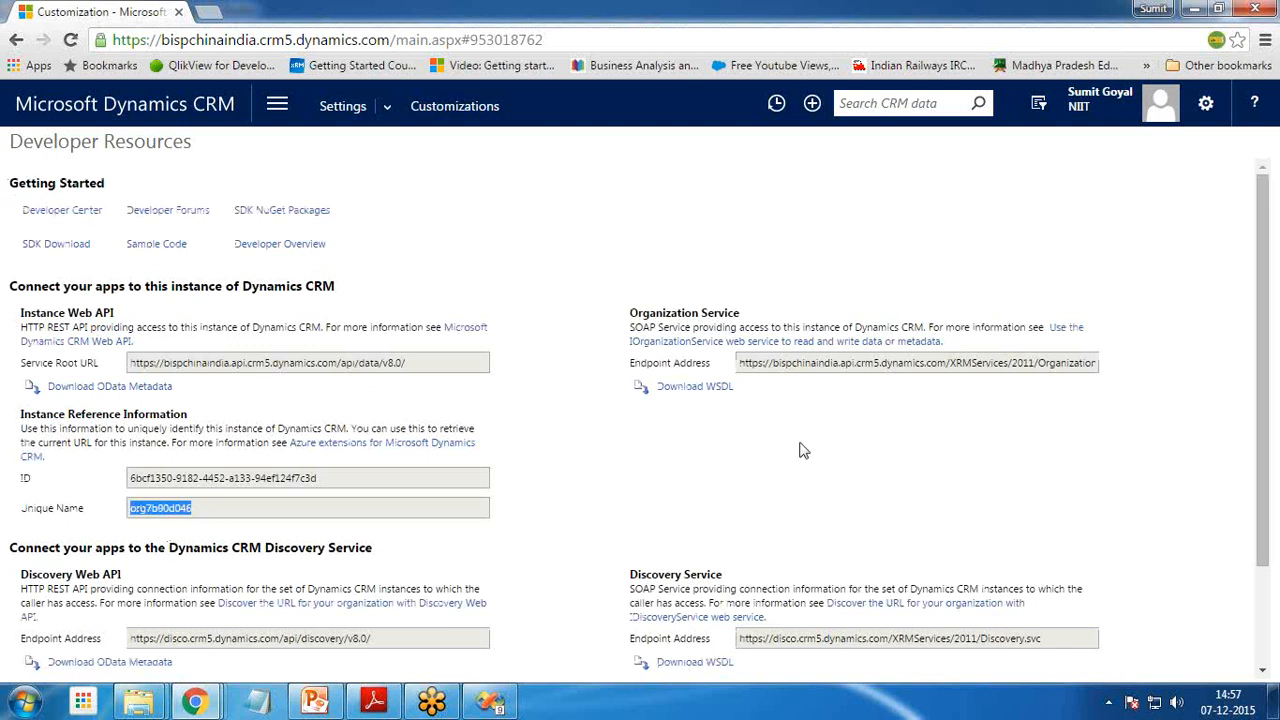
drag(400, 638, 135, 638)
scroll(165, 570, down, 3)
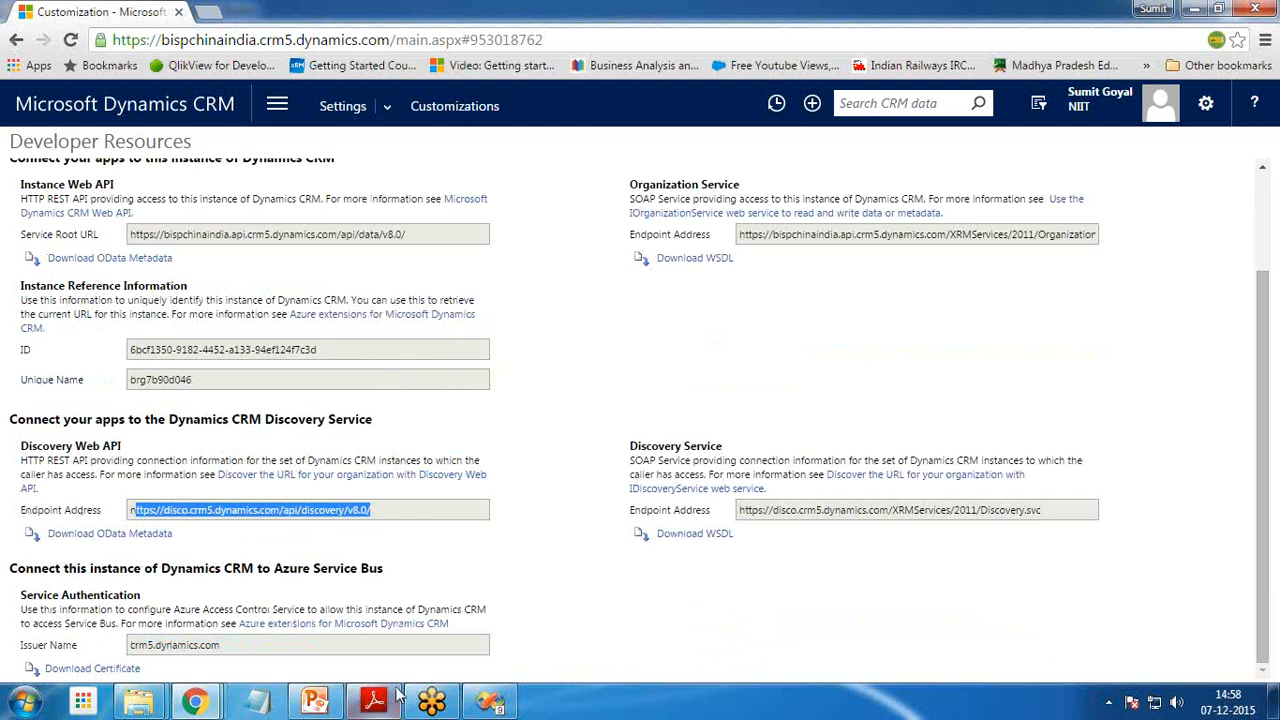
Step: Switch back to Visual Studio and accept the CRM data source properties
click(490, 702)
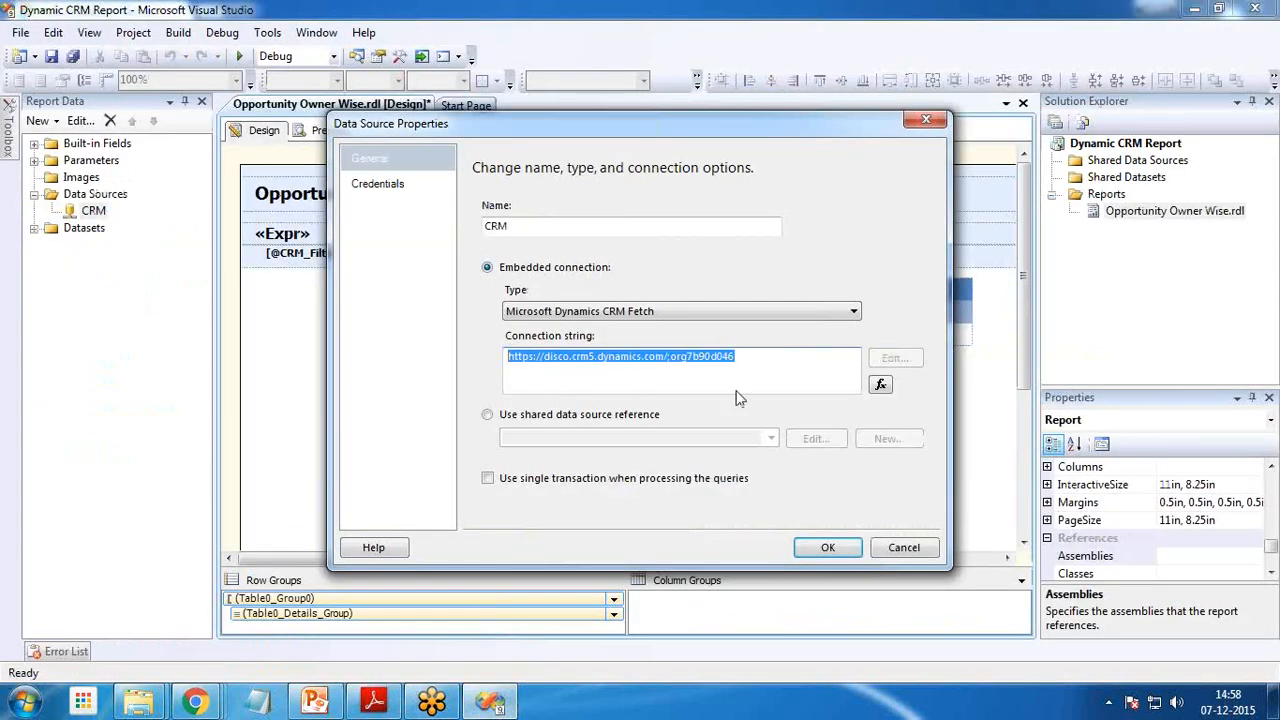
click(826, 548)
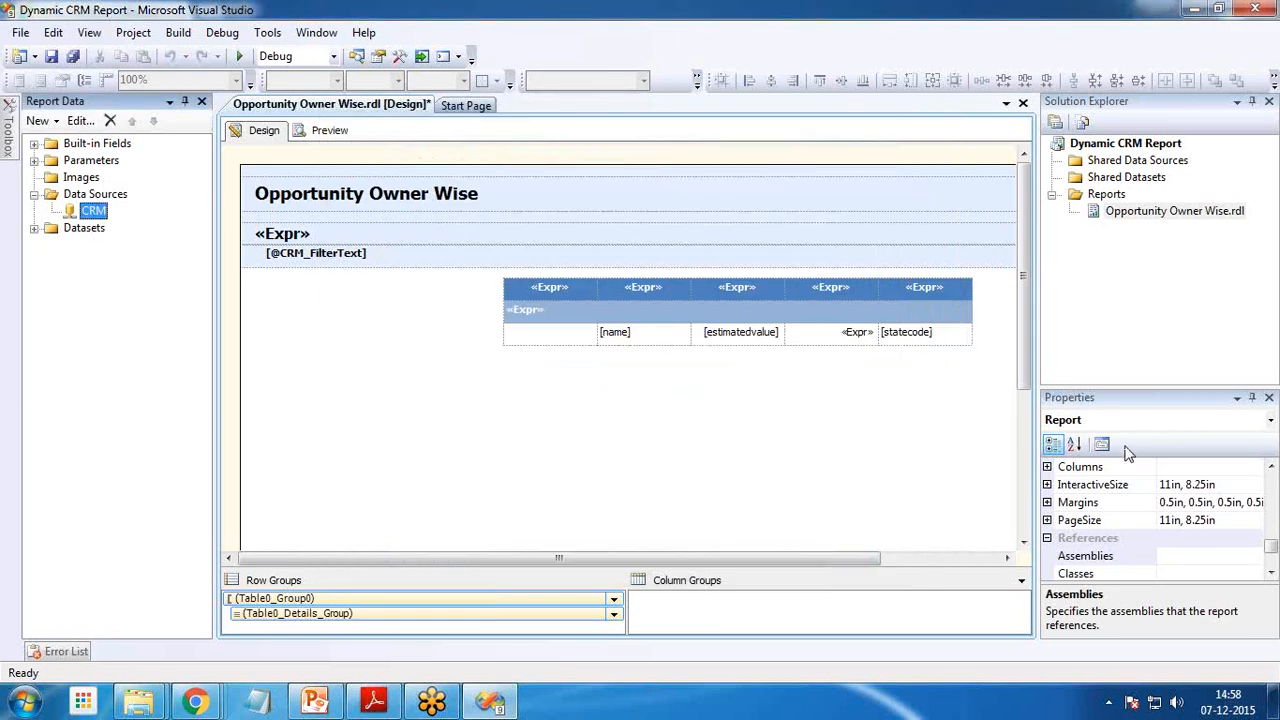
Step: Open the properties of the DSMain dataset and check its available data source choices, keeping CRM
click(34, 228)
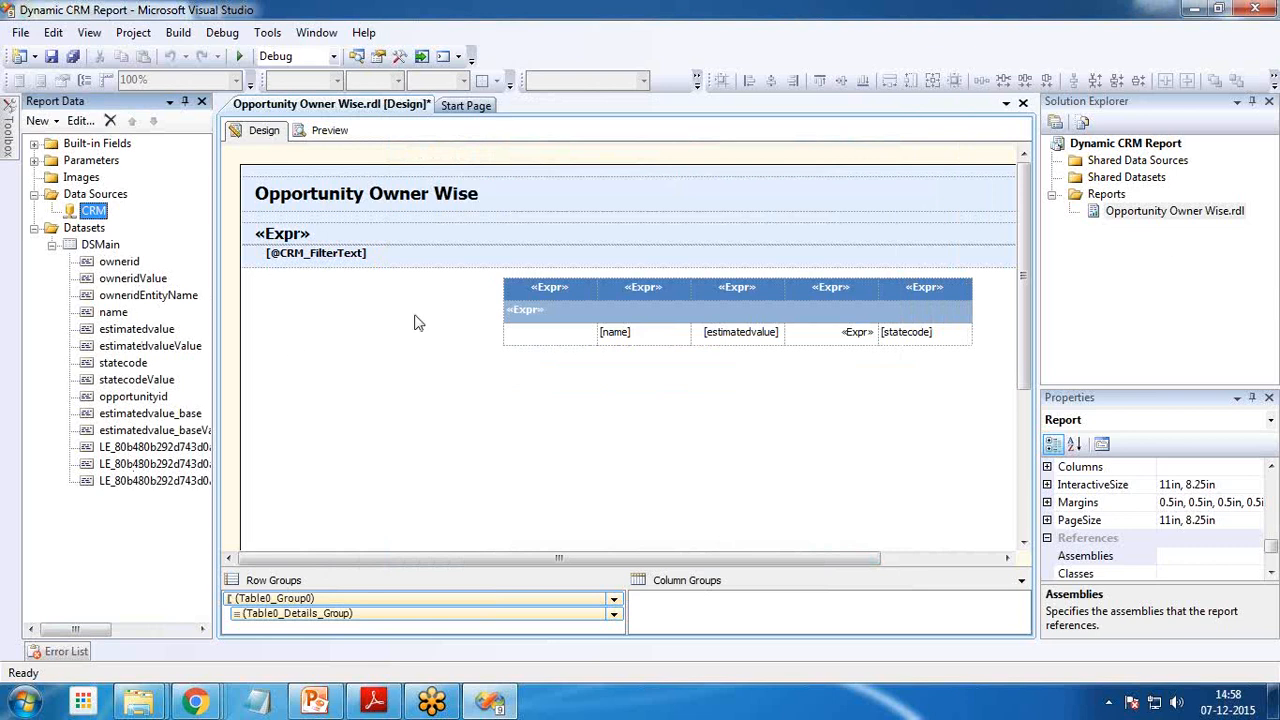
right_click(90, 212)
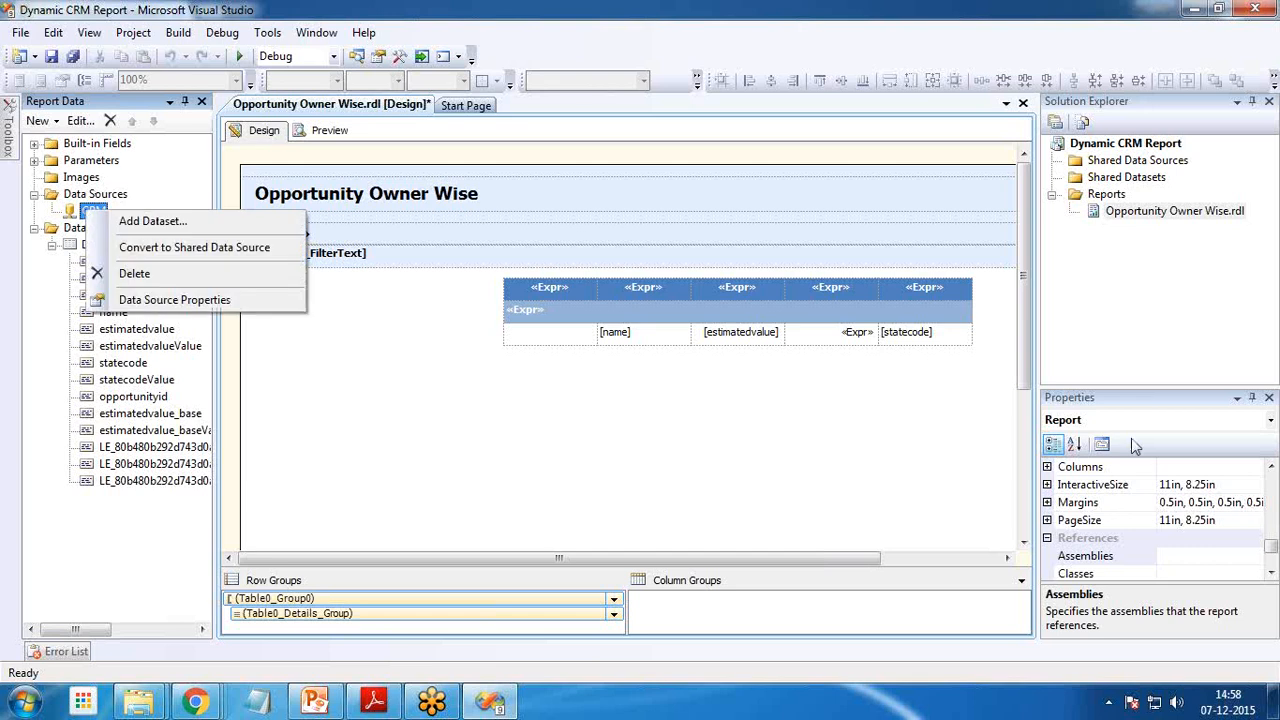
double_click(71, 248)
double_click(88, 246)
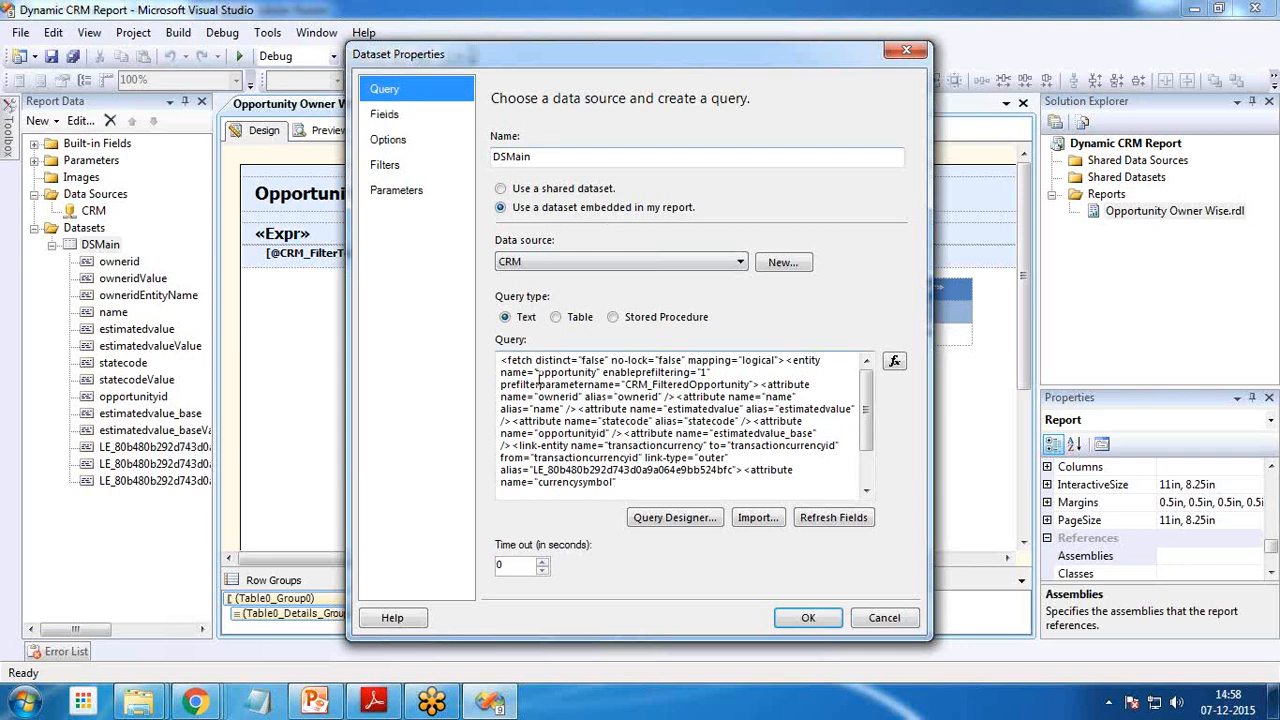
click(551, 263)
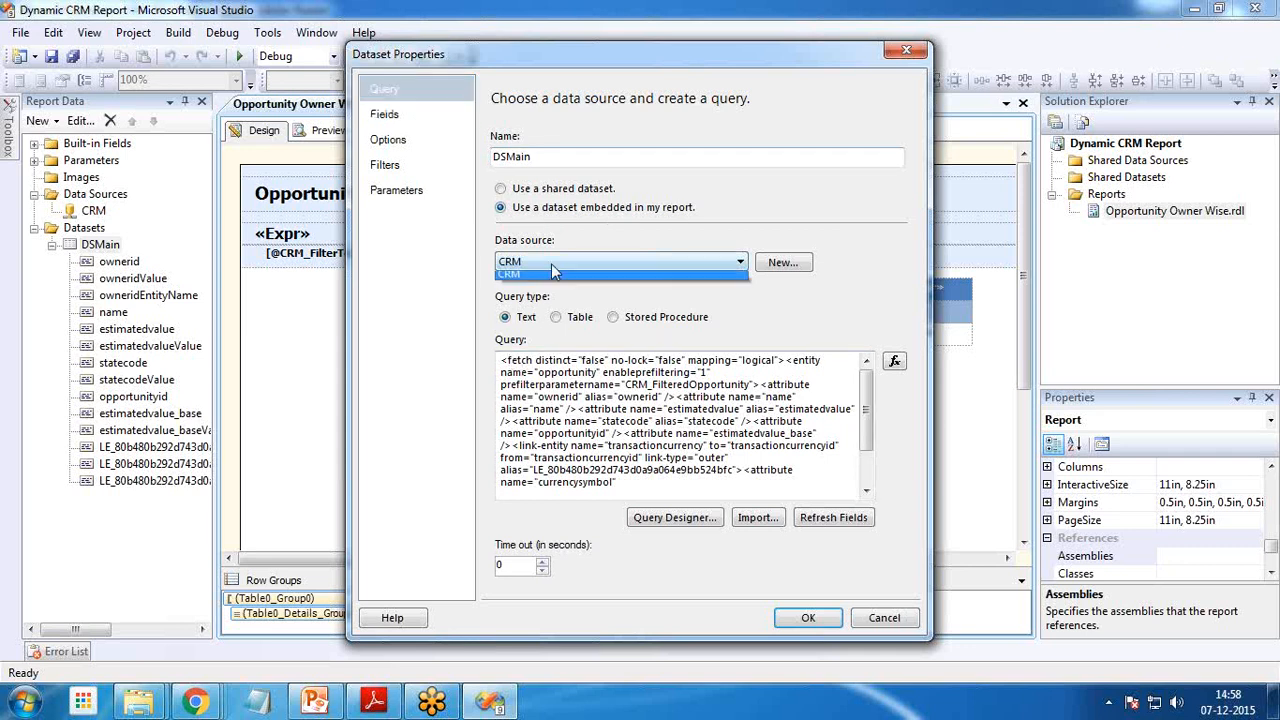
click(551, 264)
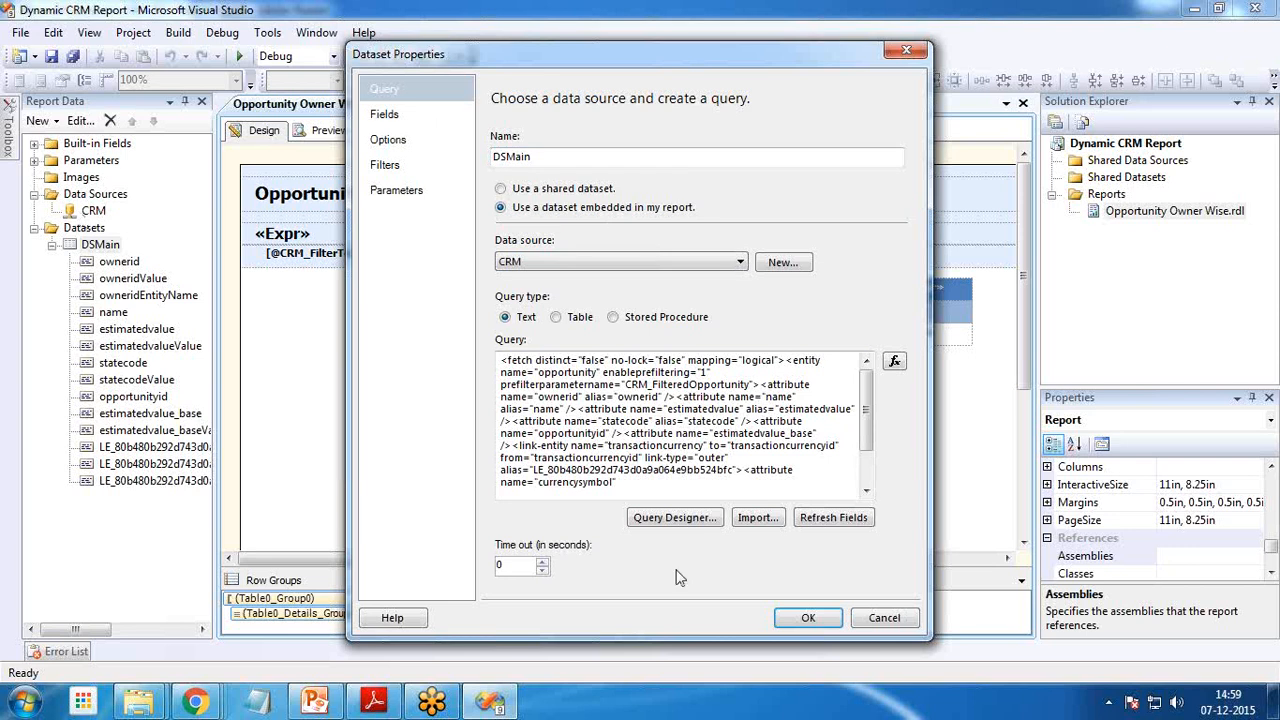
Step: Run the DSMain query in the Query Designer, defining a value for the CRM_FilteredOpportunity parameter
click(682, 523)
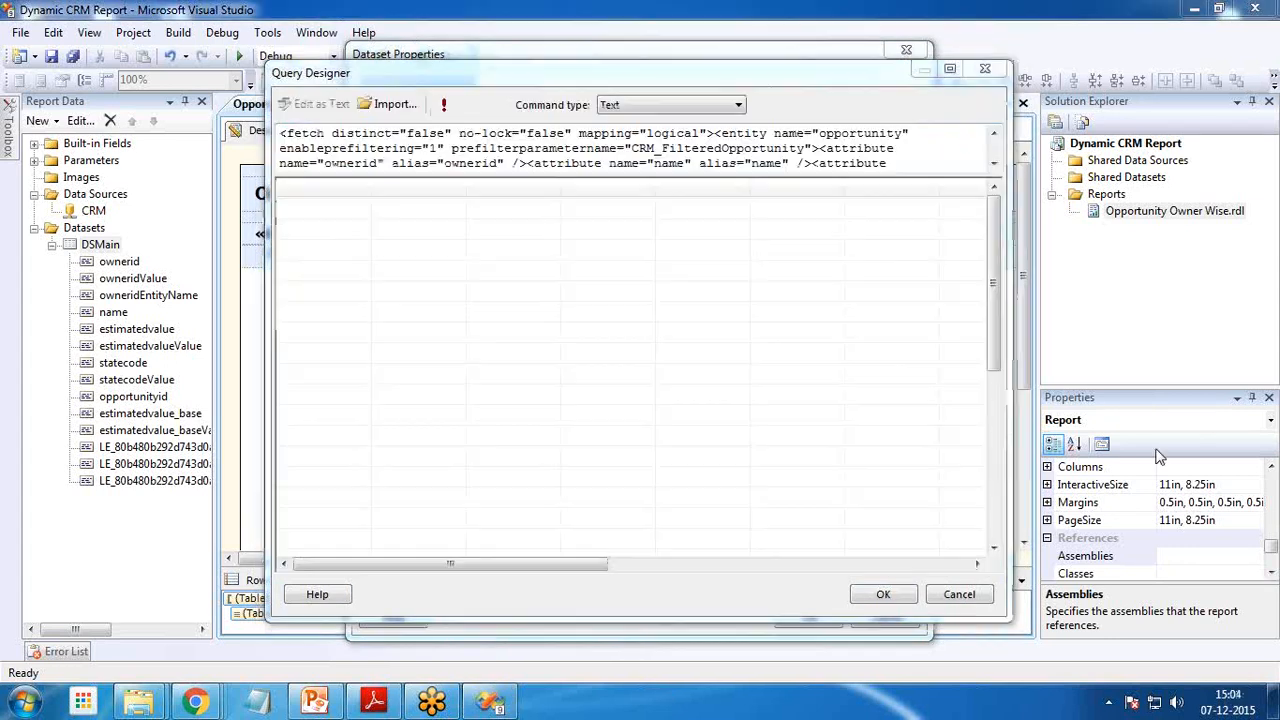
drag(539, 73, 447, 72)
click(339, 150)
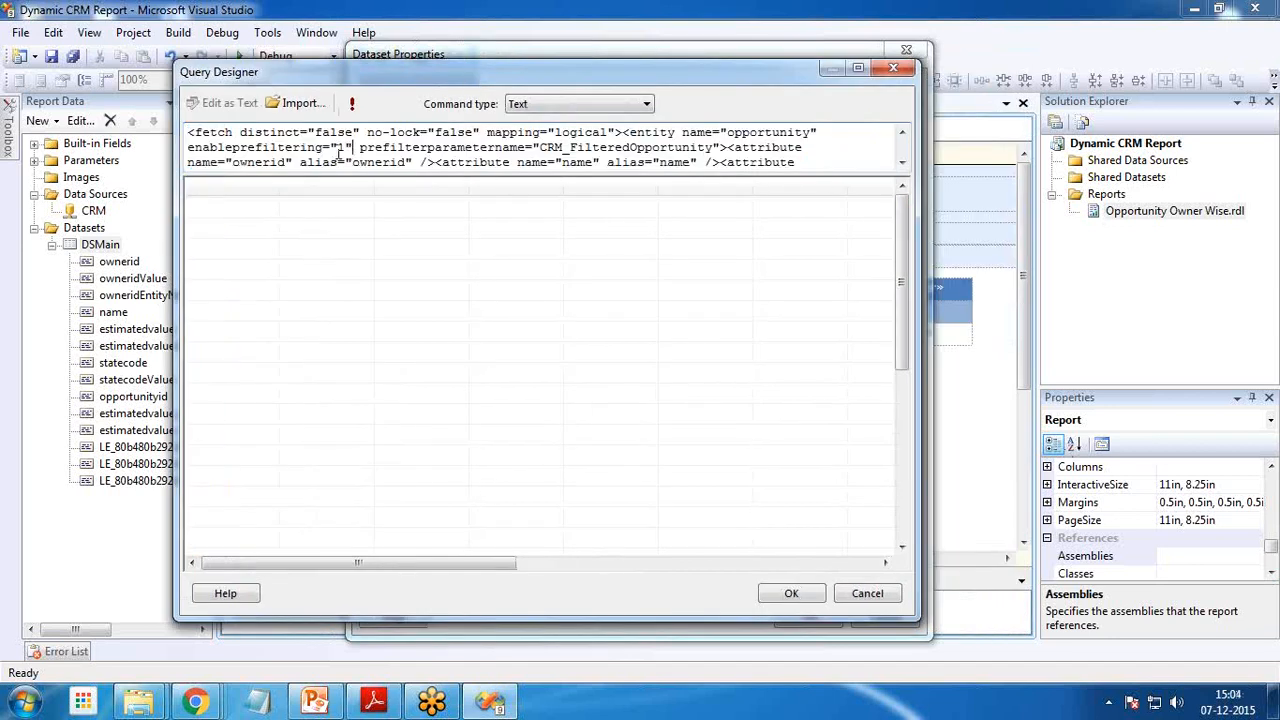
click(354, 106)
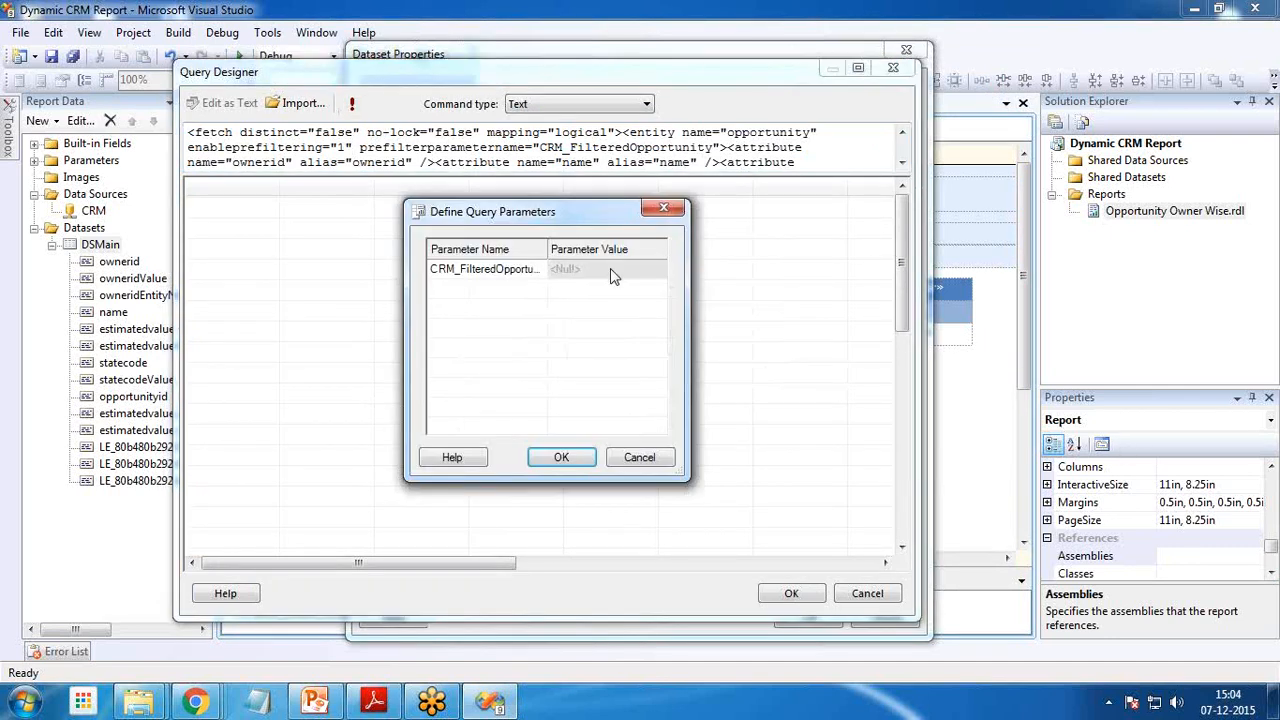
click(587, 279)
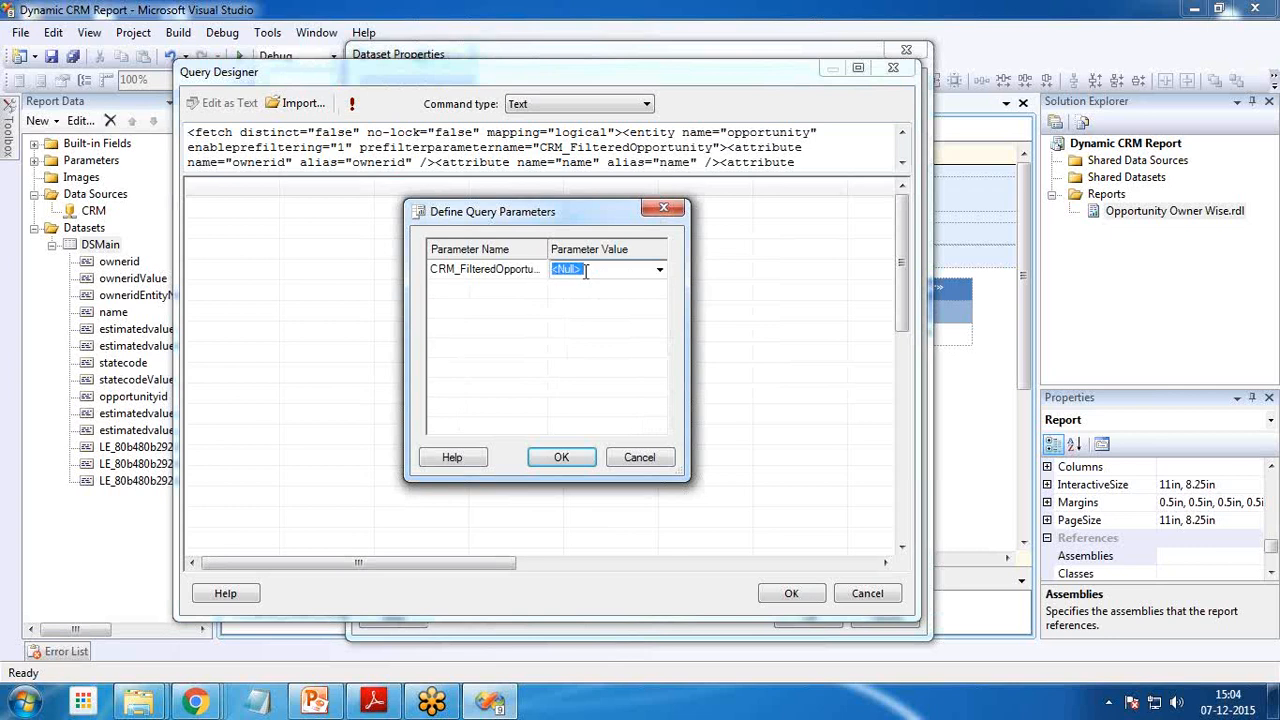
click(660, 272)
click(570, 287)
click(561, 457)
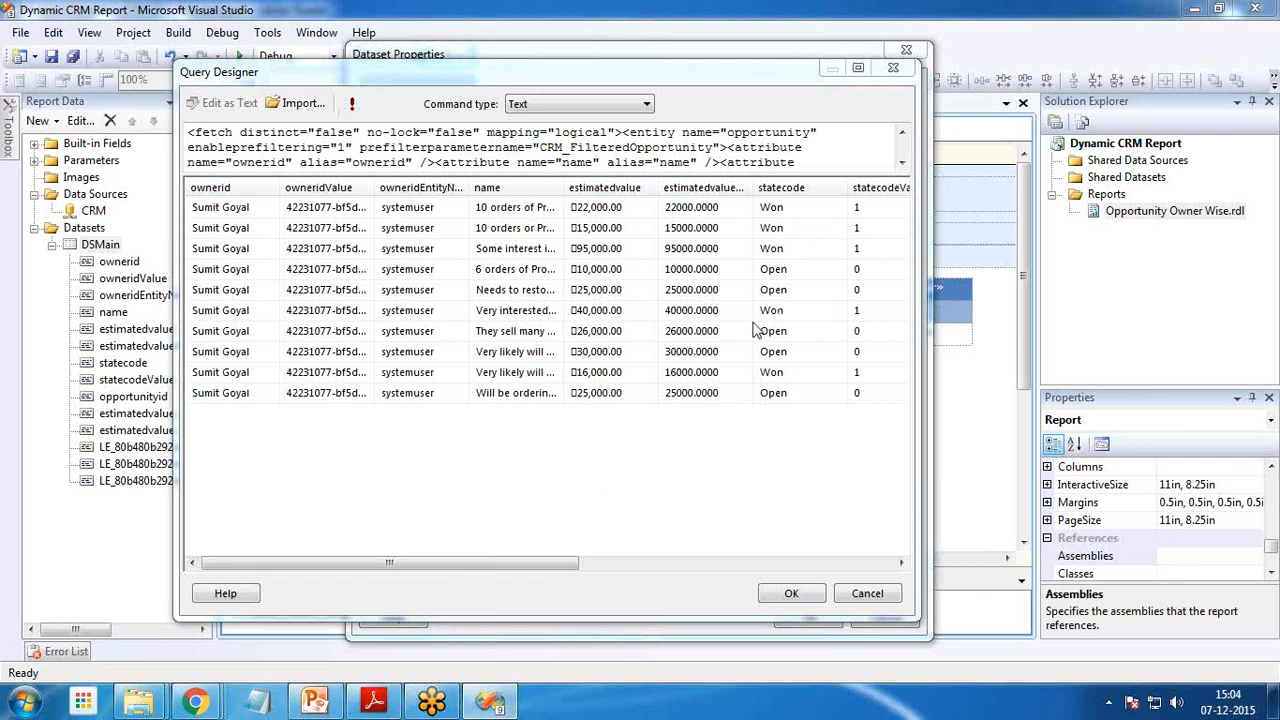
Step: Review the returned opportunity records and accept both the query and the DSMain dataset properties
mouse_move(448, 568)
mouse_down()
mouse_move(714, 568)
mouse_move(455, 567)
mouse_up()
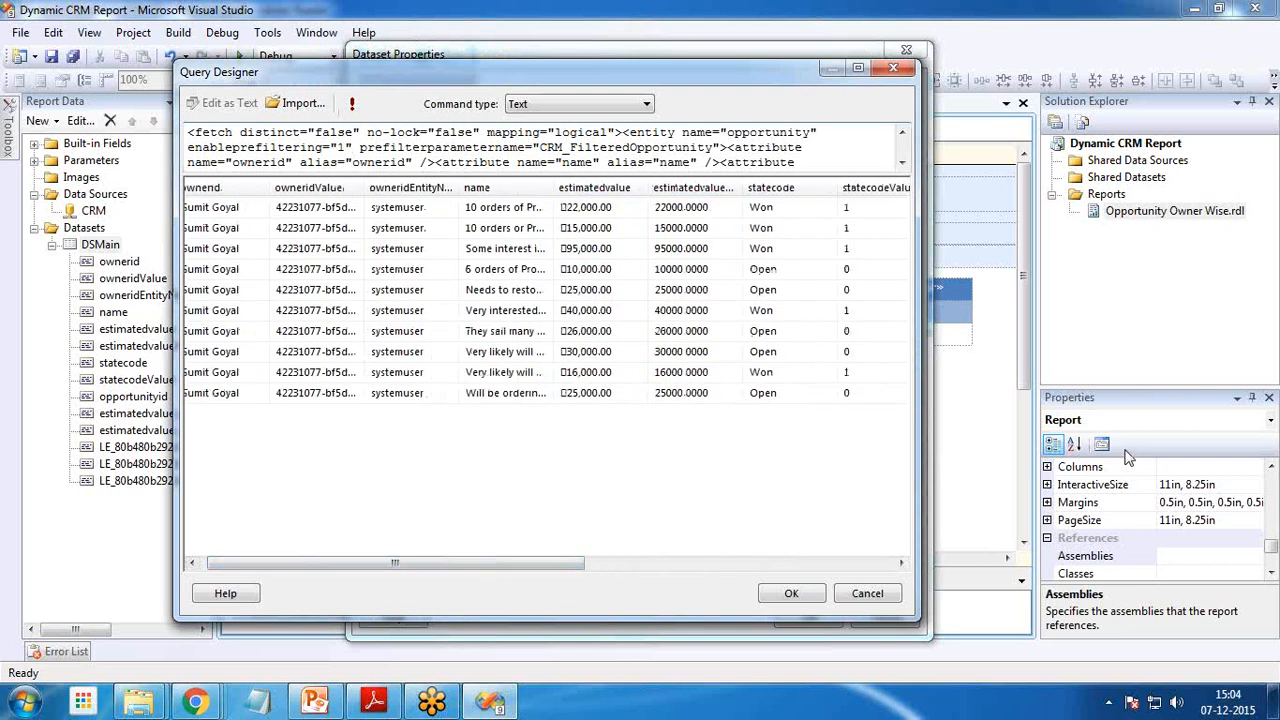
click(809, 596)
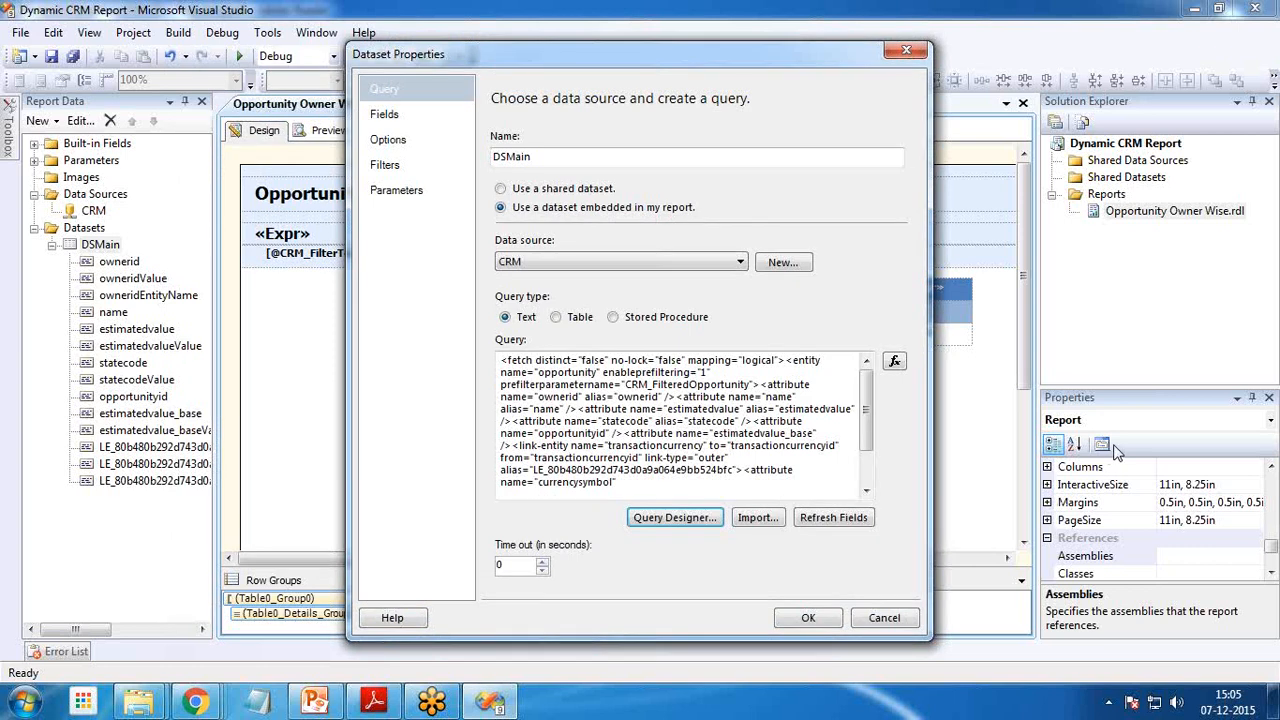
click(808, 618)
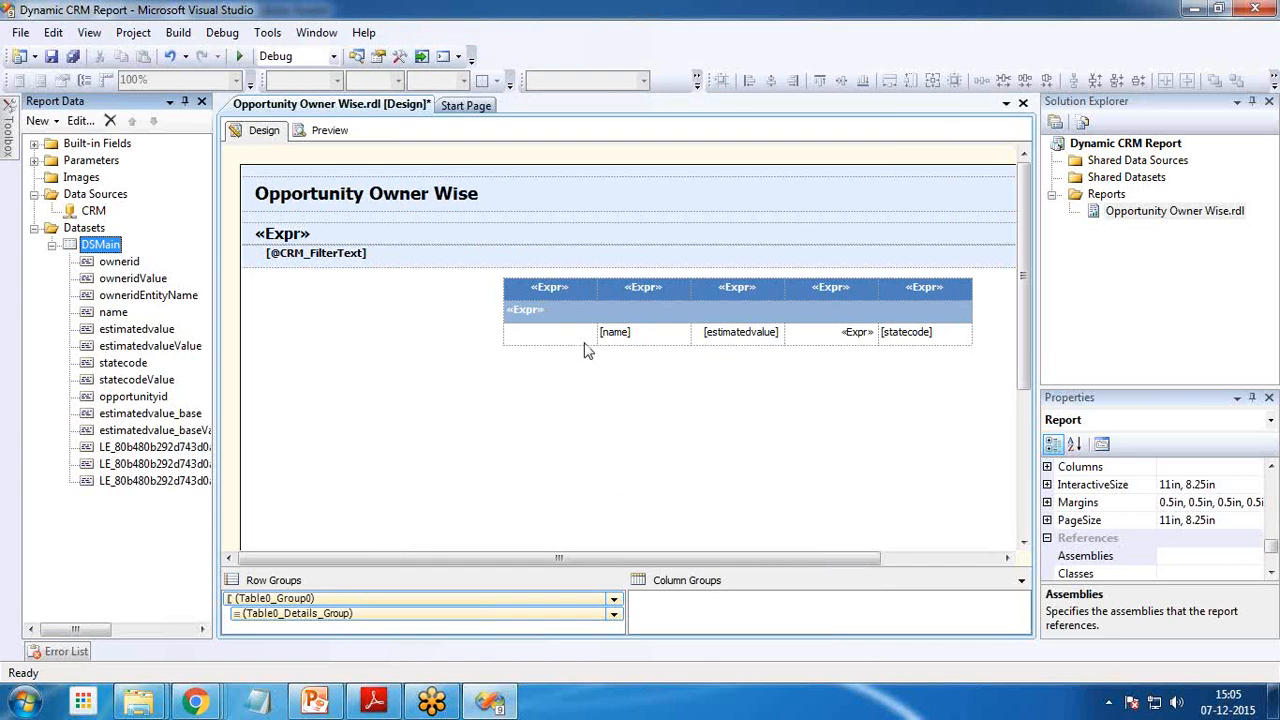
click(636, 333)
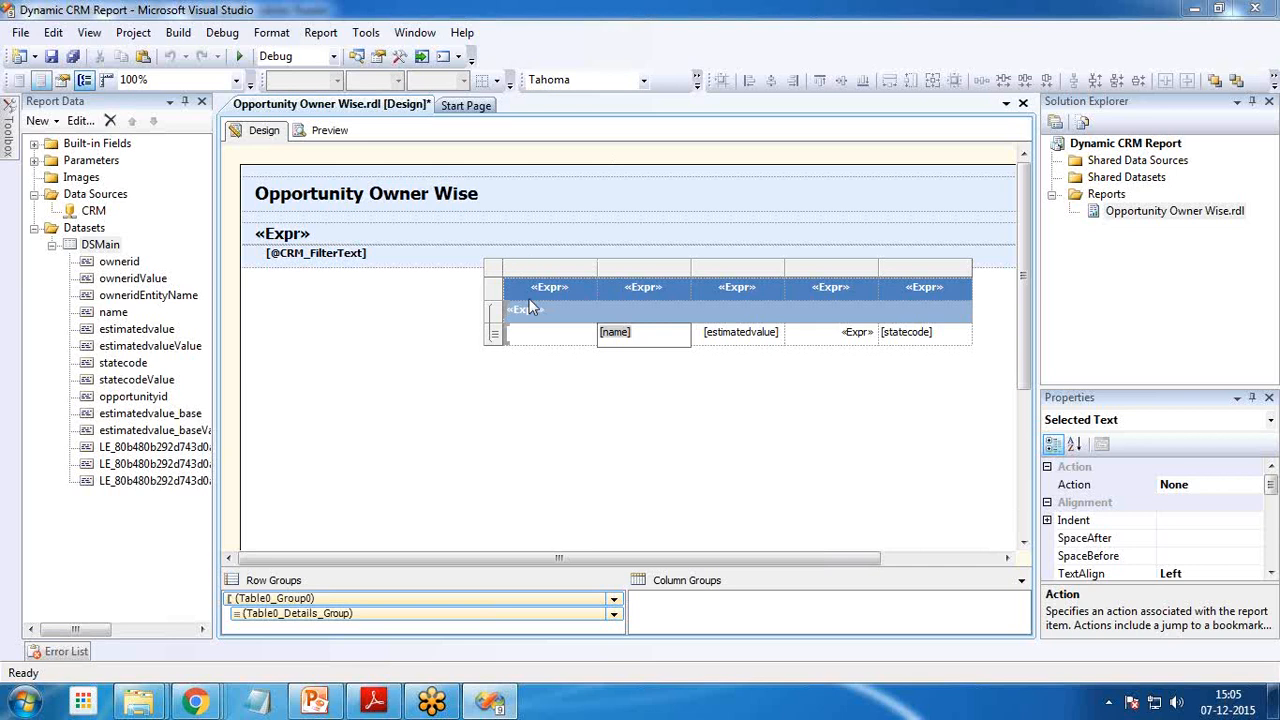
click(517, 404)
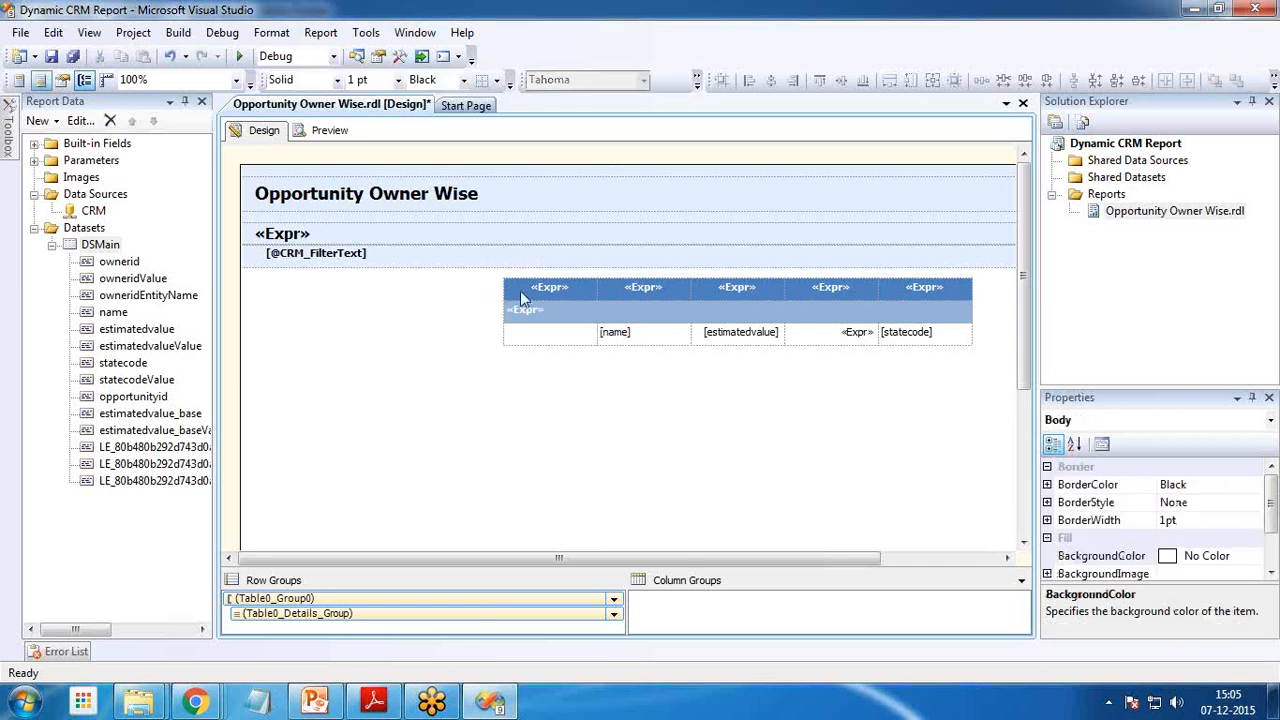
click(531, 288)
right_click(531, 288)
click(815, 434)
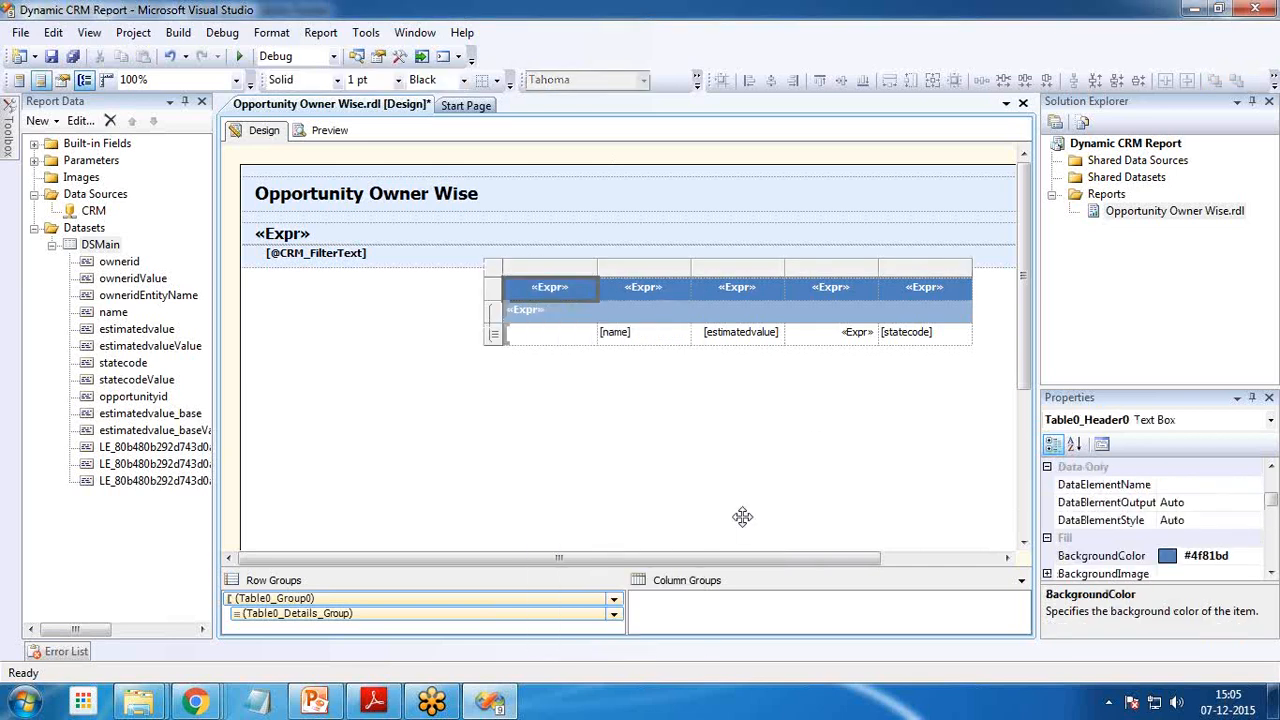
Step: Set the background color of the whole opportunity table to Khaki after trying Maroon
click(494, 267)
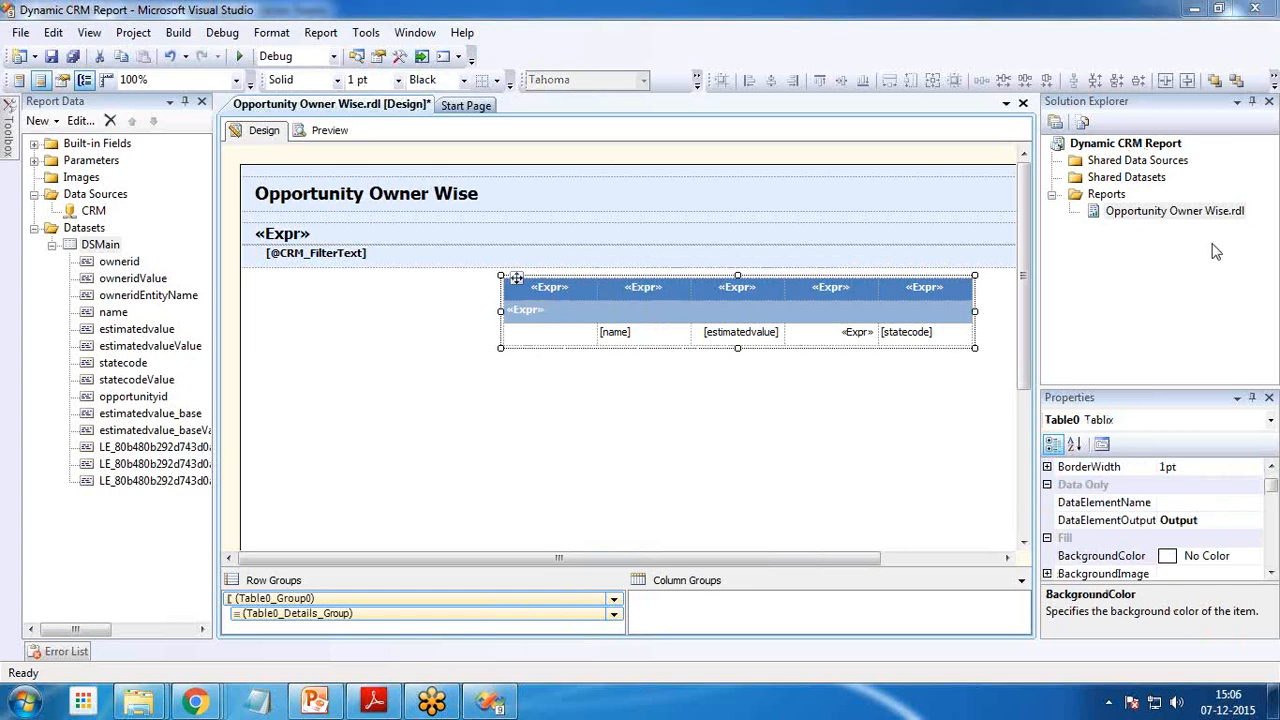
click(1254, 556)
click(1254, 556)
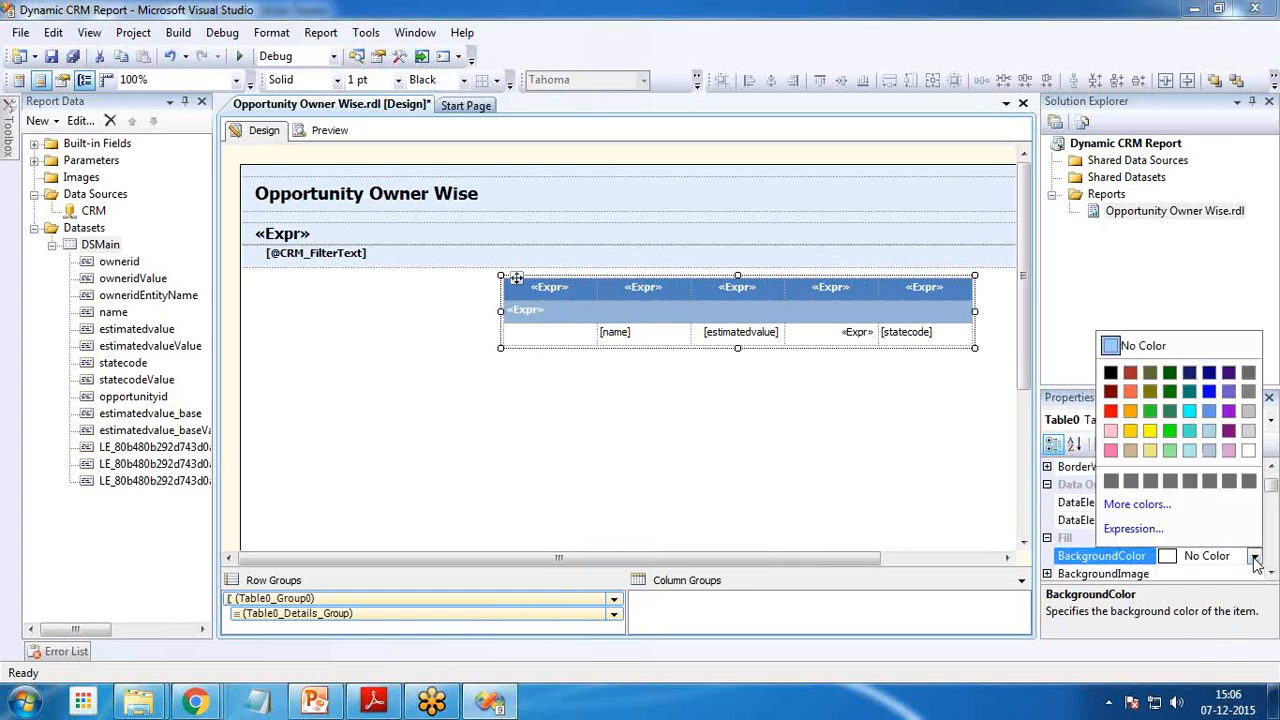
click(1111, 392)
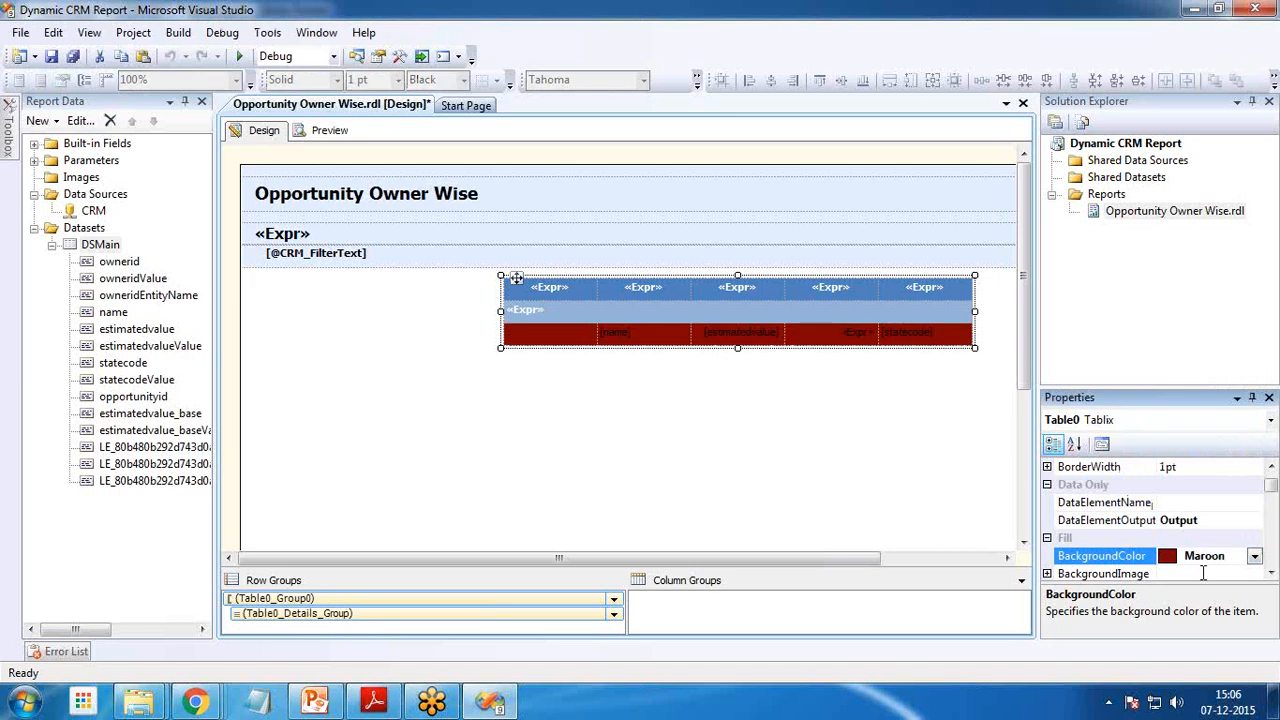
click(1254, 556)
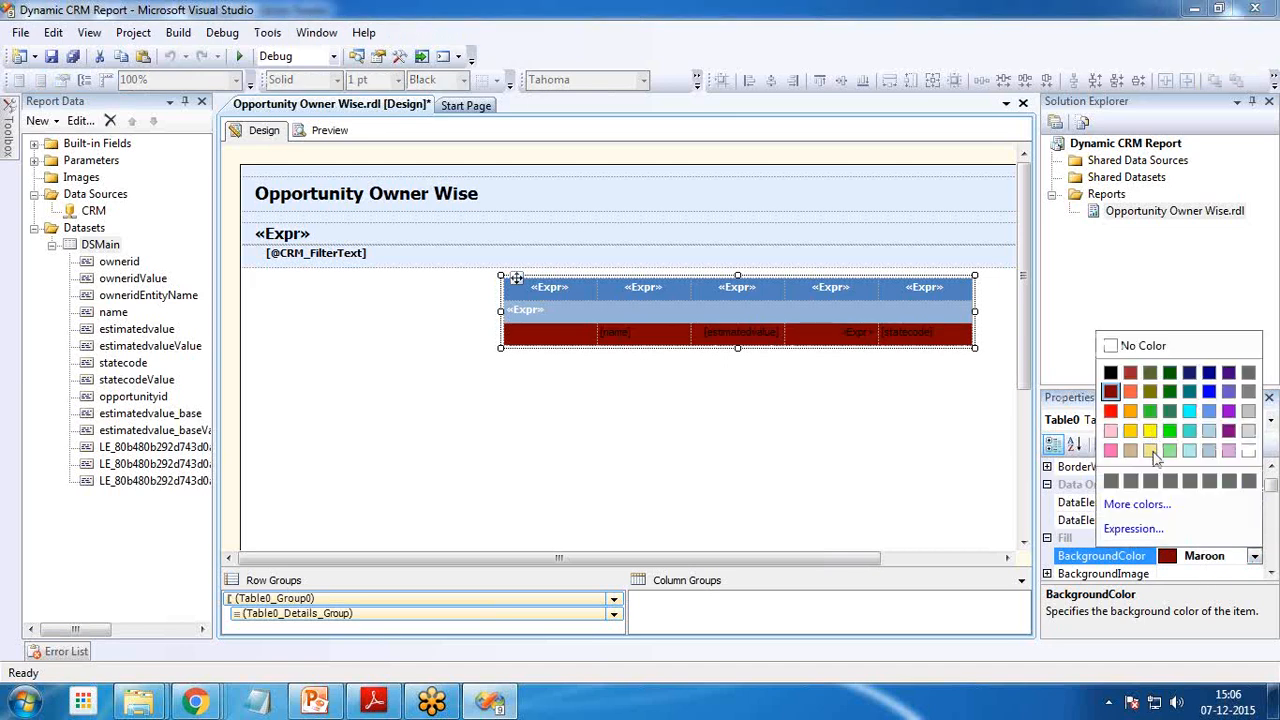
click(1151, 451)
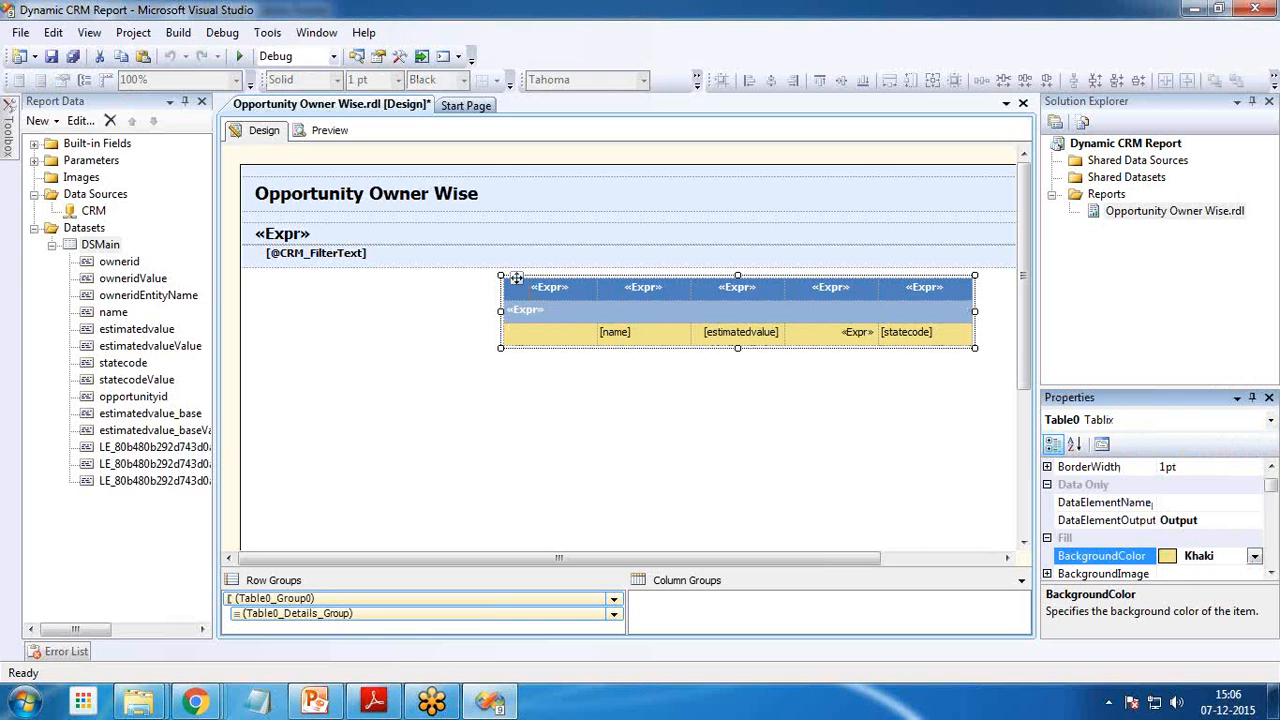
Step: Set the background color of the table's entire header row to Purple
double_click(549, 287)
shift+click(624, 289)
shift+click(754, 292)
click(492, 287)
click(1270, 573)
click(1270, 573)
click(1270, 573)
click(1270, 573)
click(1270, 573)
click(1270, 573)
click(1270, 573)
click(1270, 573)
click(1270, 573)
click(1187, 467)
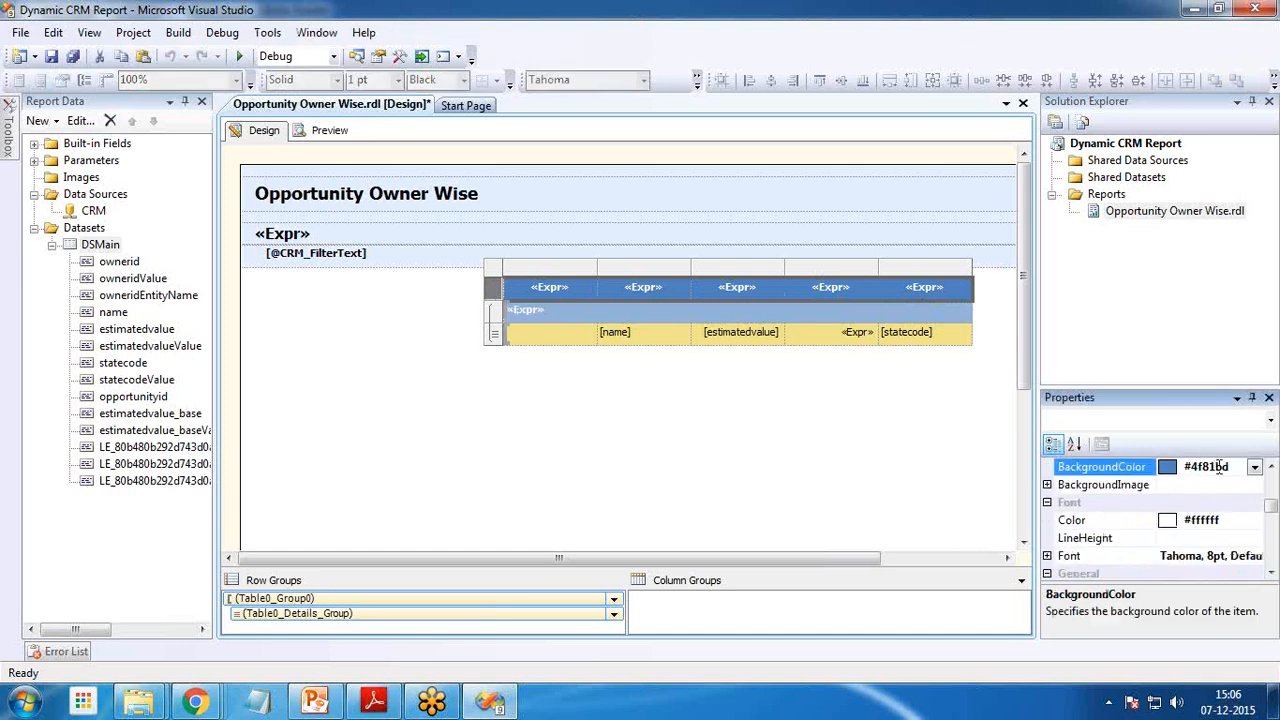
click(1252, 117)
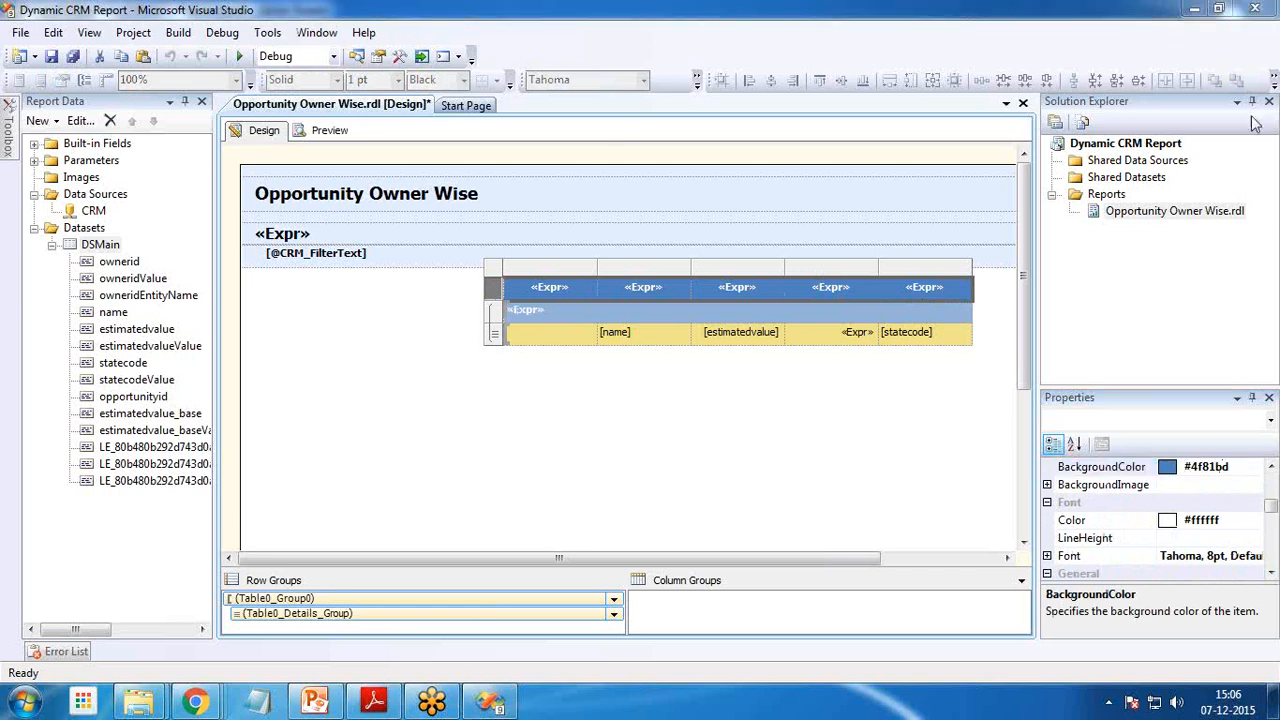
click(1254, 470)
click(1254, 467)
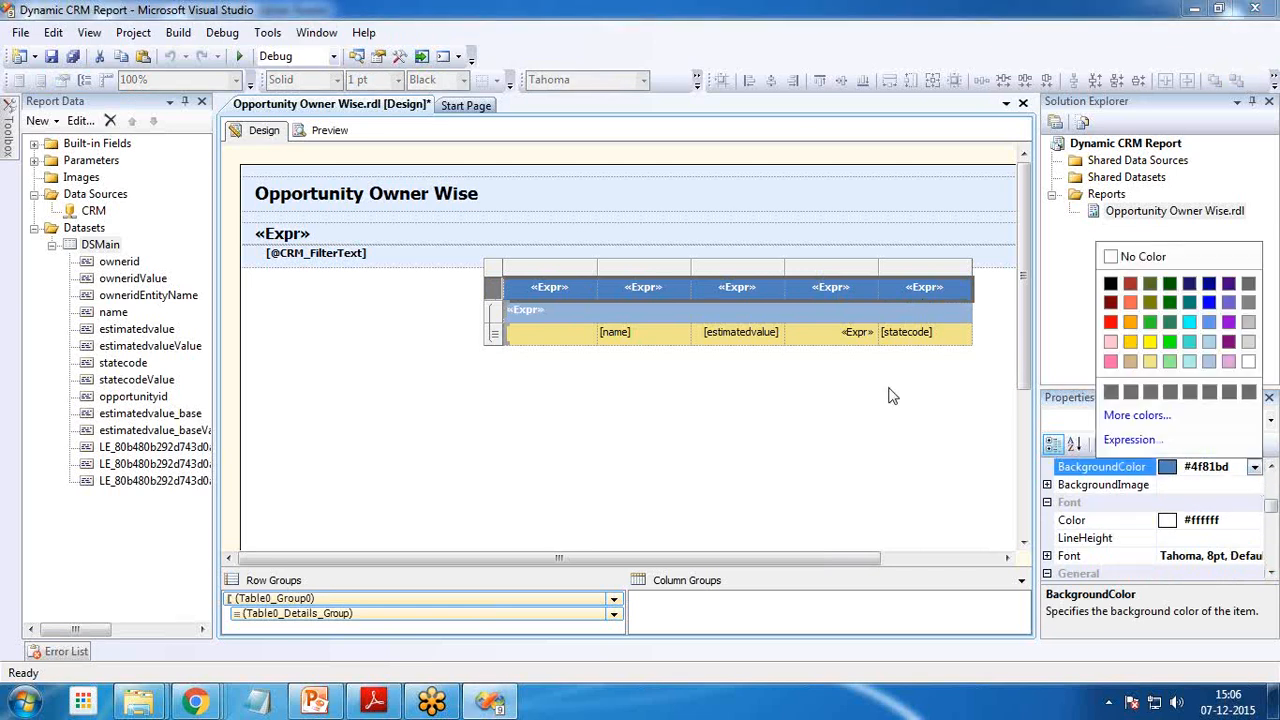
click(1229, 343)
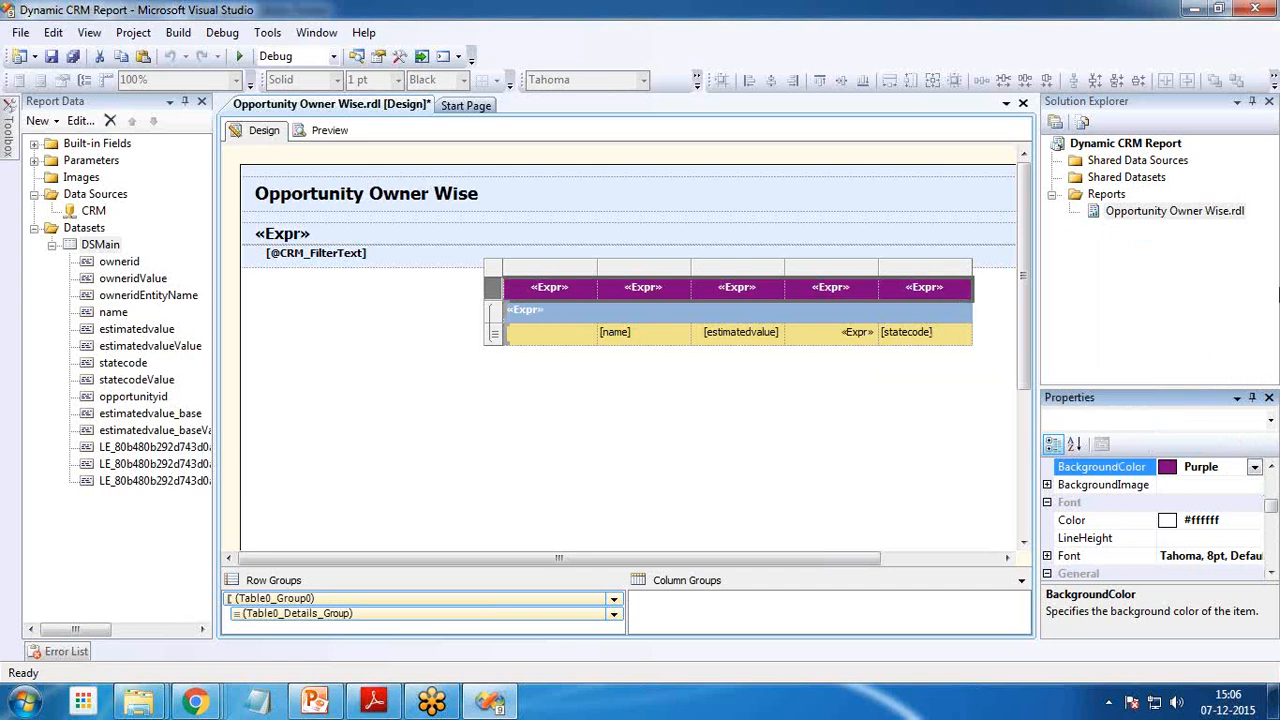
click(1266, 340)
click(1264, 334)
click(1058, 421)
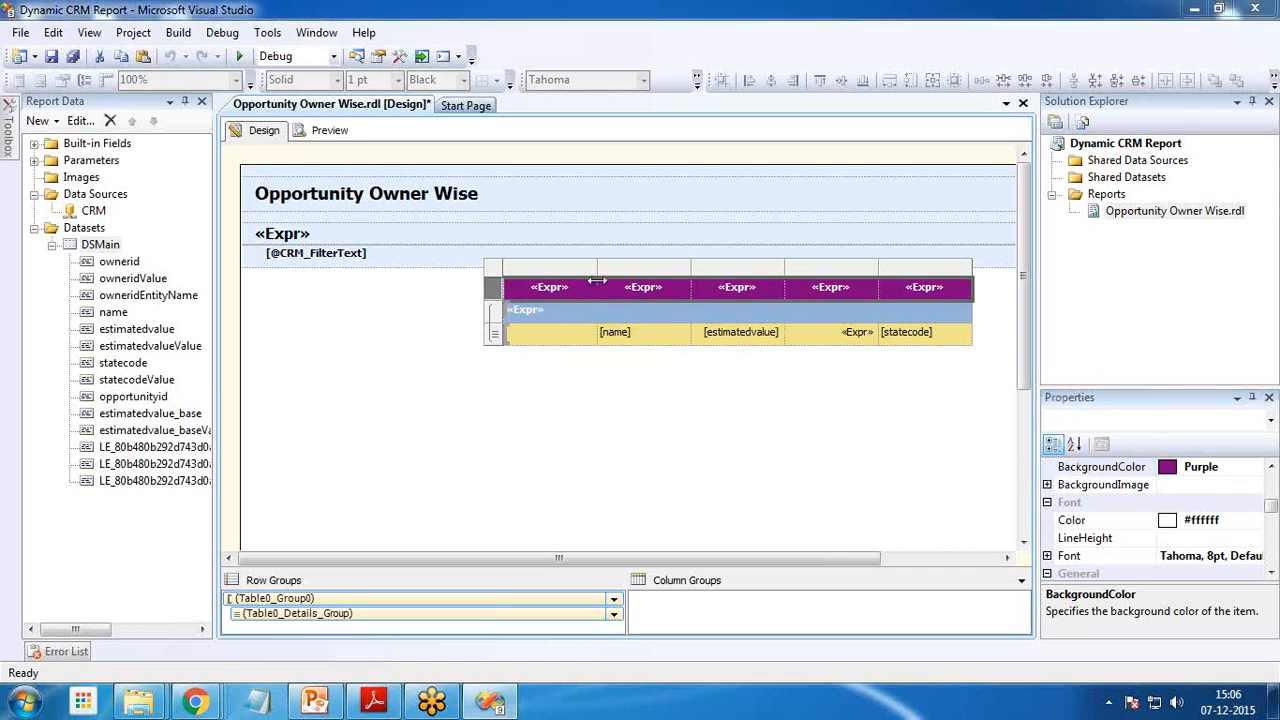
Step: Widen the table's first column slightly and make the name column about twice as wide
drag(597, 270, 718, 270)
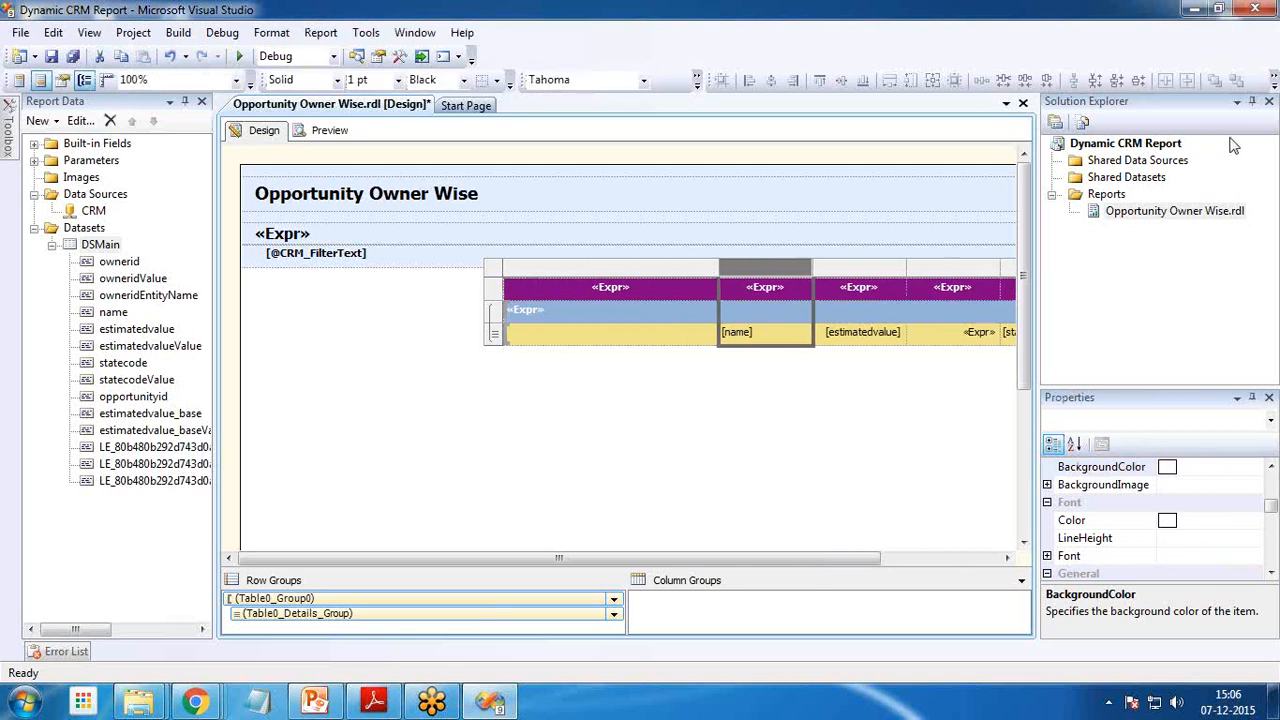
drag(672, 557, 645, 358)
click(669, 330)
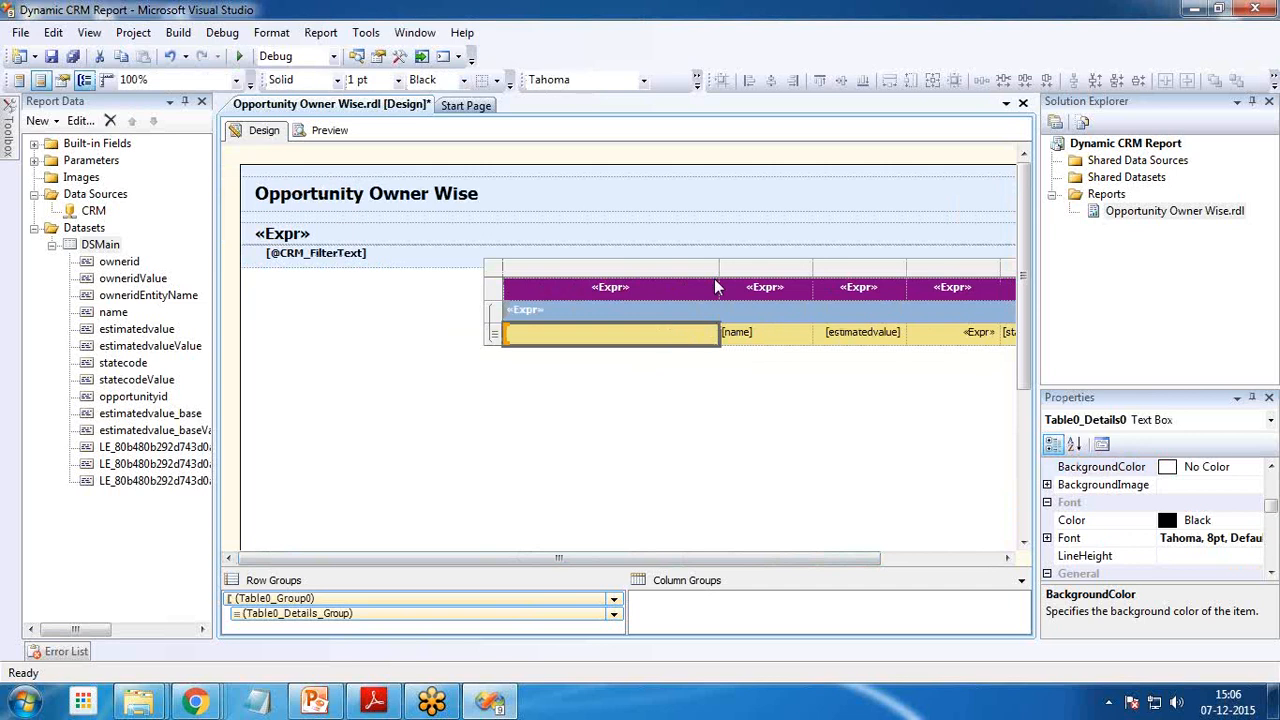
drag(724, 272, 567, 270)
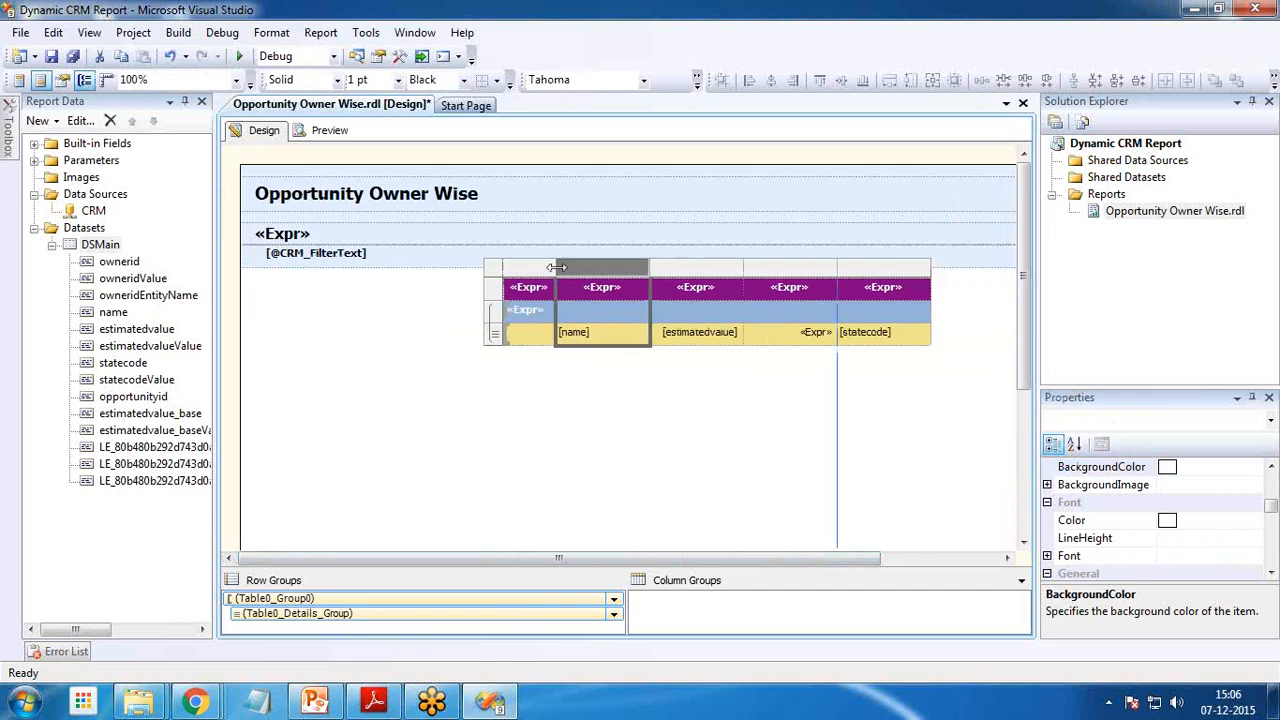
click(668, 263)
drag(668, 263, 757, 263)
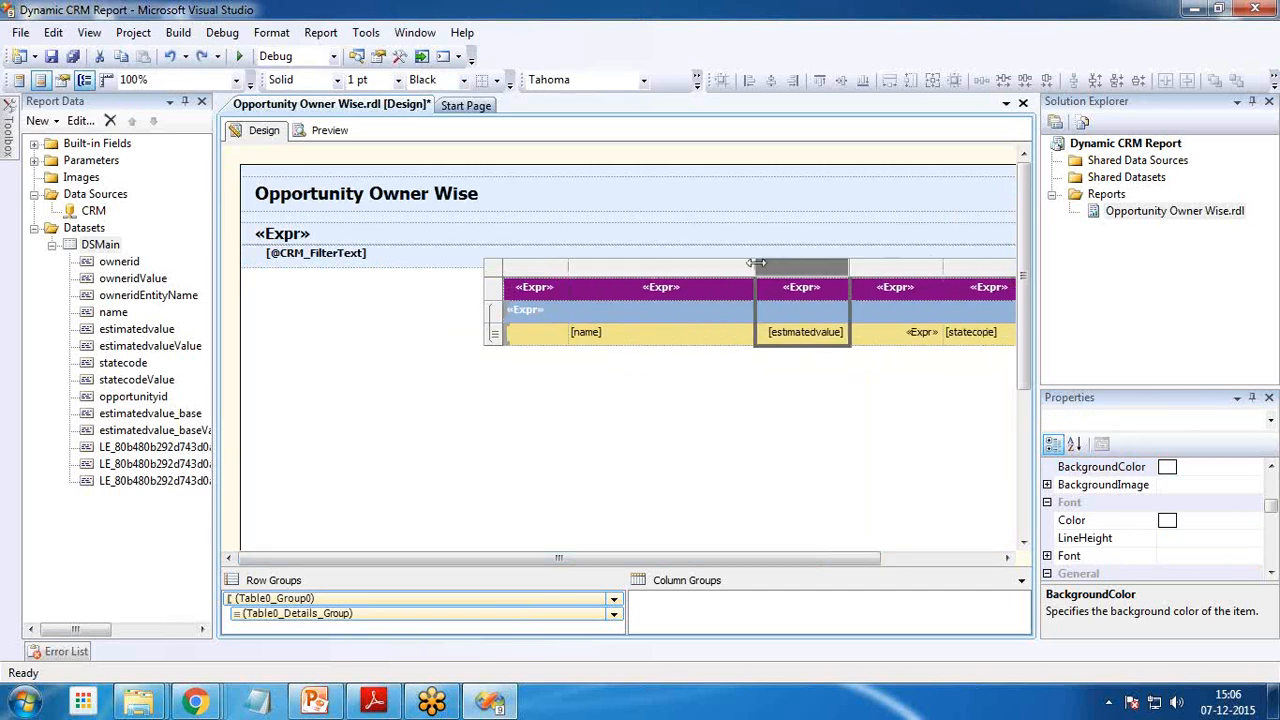
drag(567, 266, 624, 270)
drag(640, 558, 751, 556)
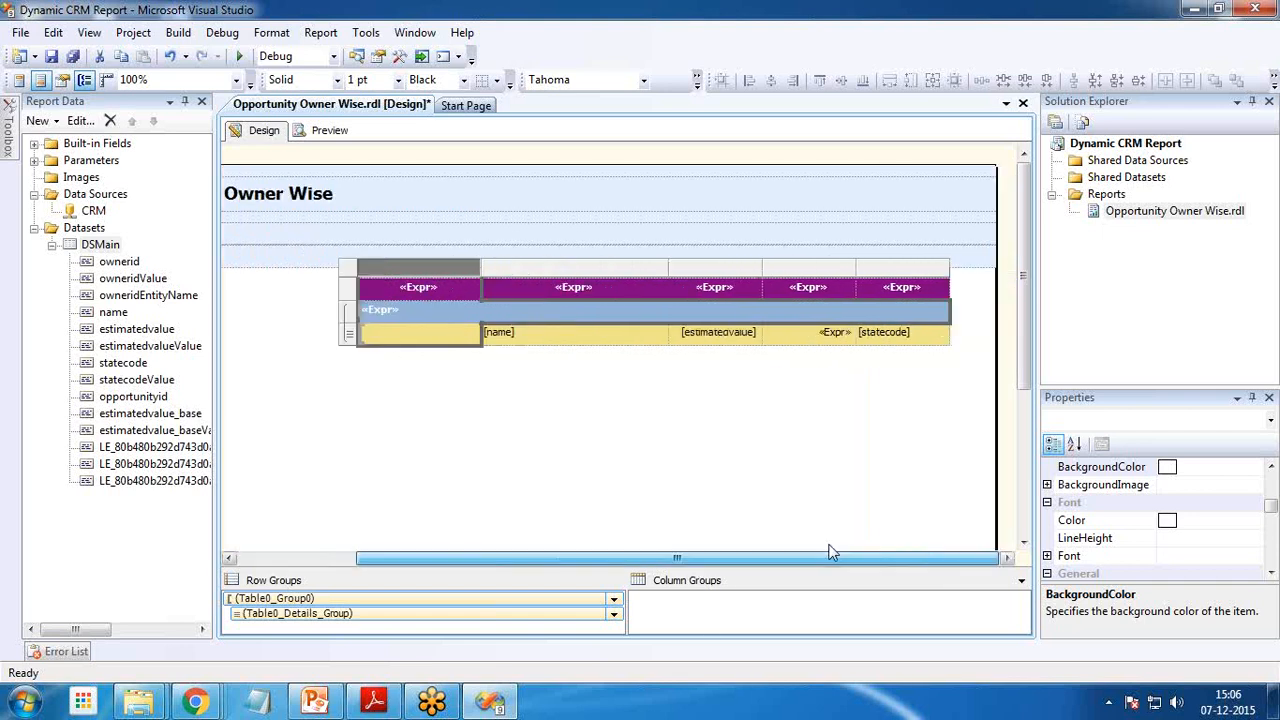
click(513, 268)
click(421, 268)
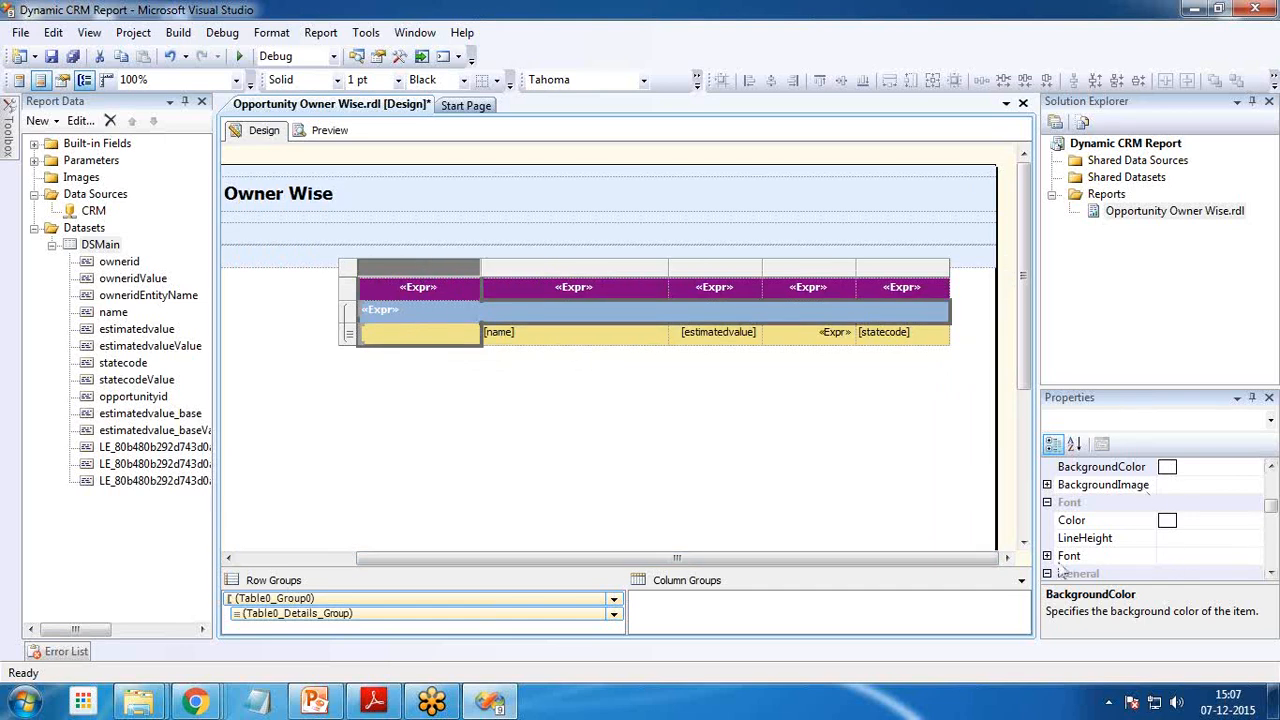
click(442, 362)
click(524, 335)
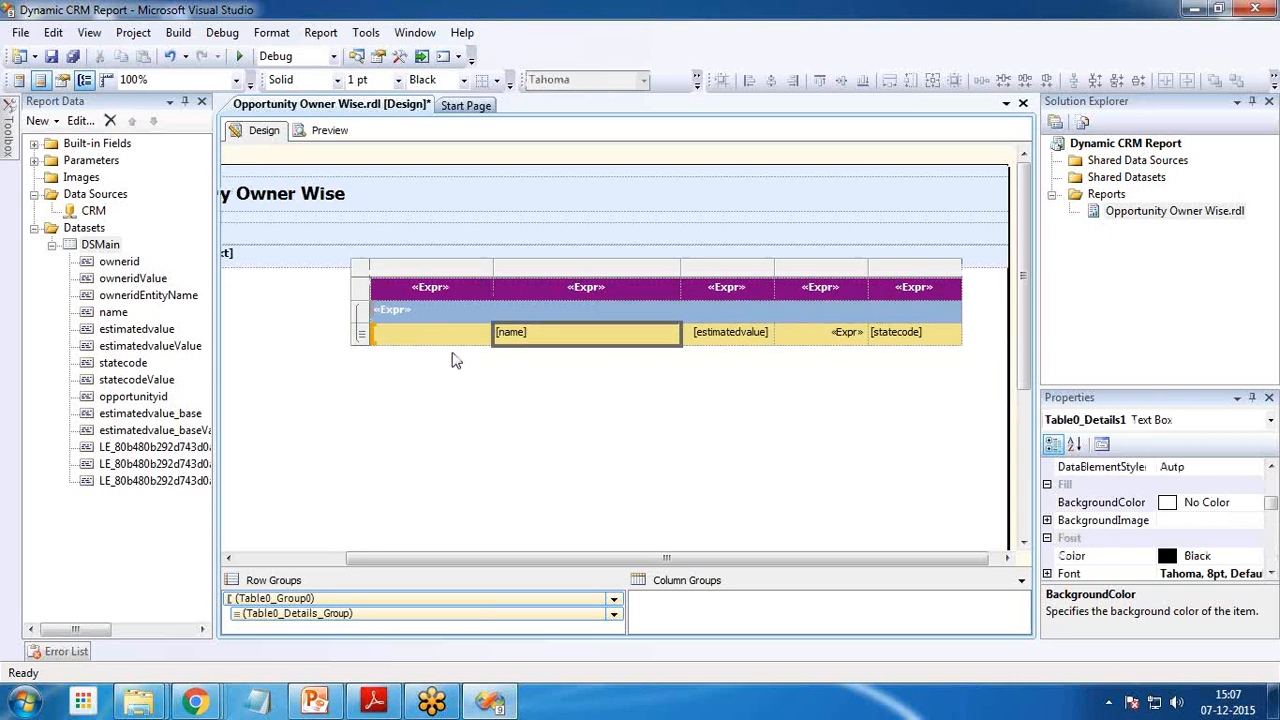
shift+click(742, 338)
shift+click(838, 339)
shift+click(940, 336)
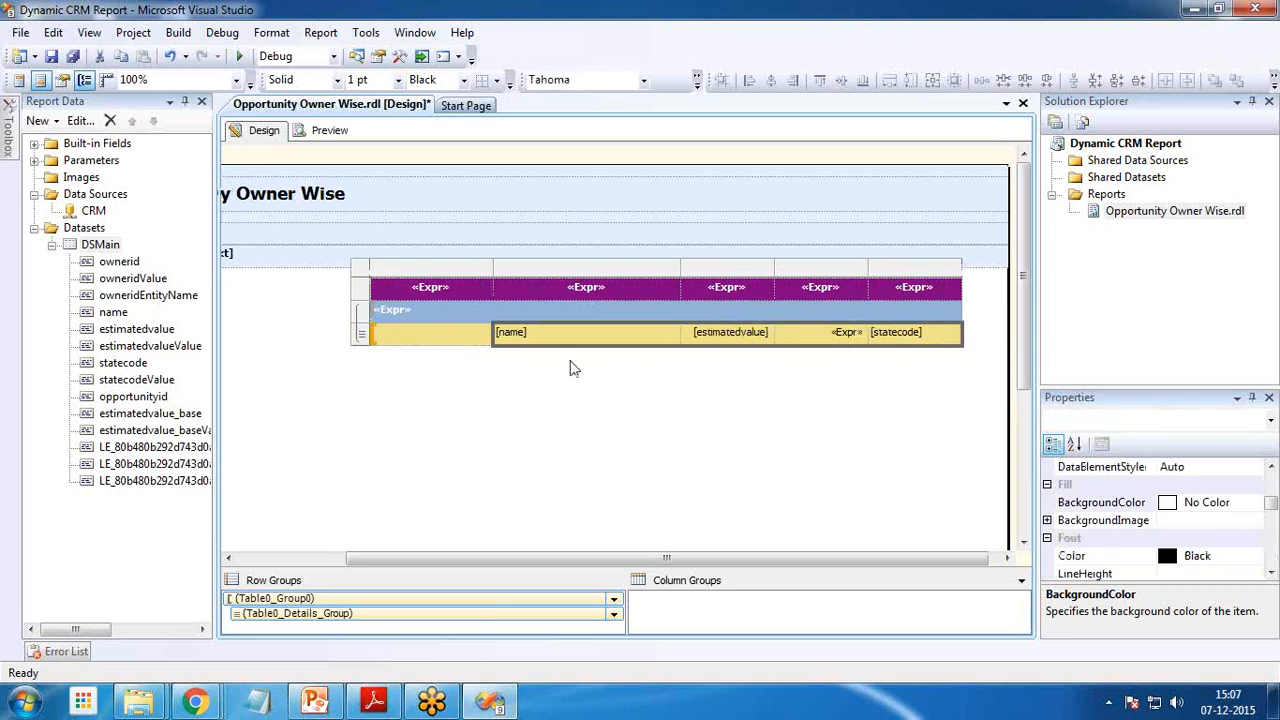
click(409, 397)
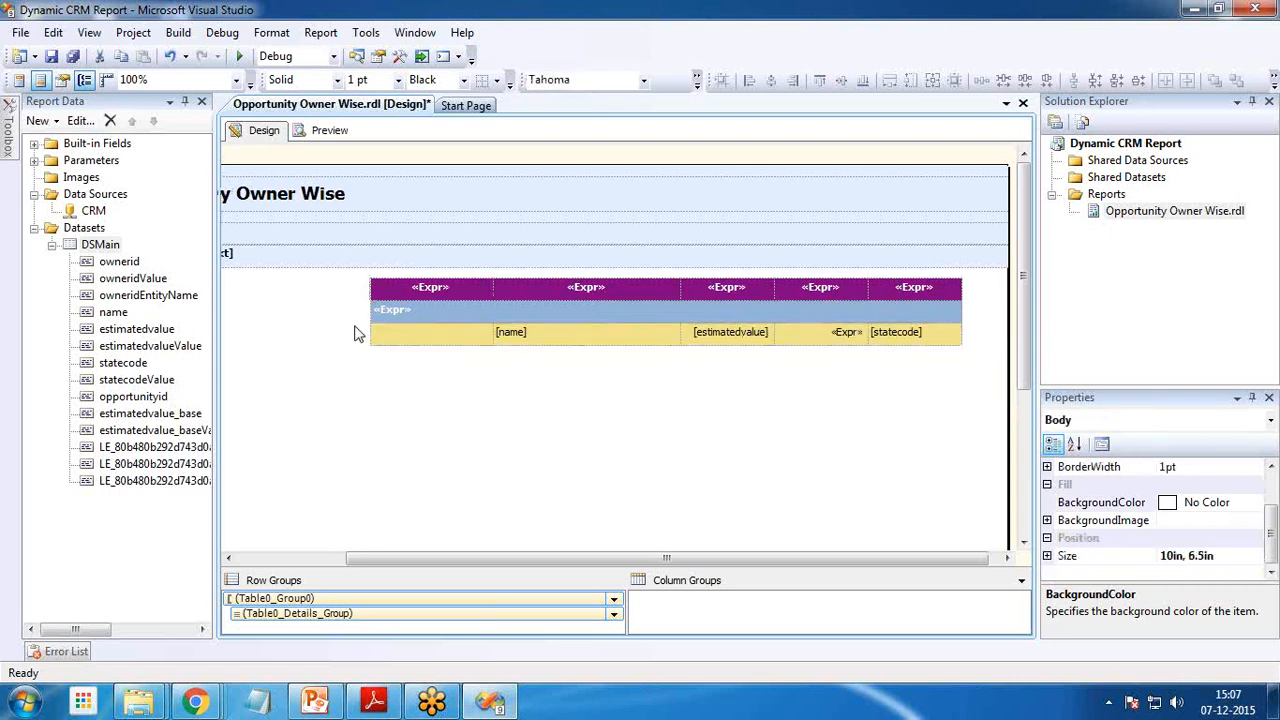
Step: Set the text color of the table's entire details row to Red
click(392, 333)
click(361, 334)
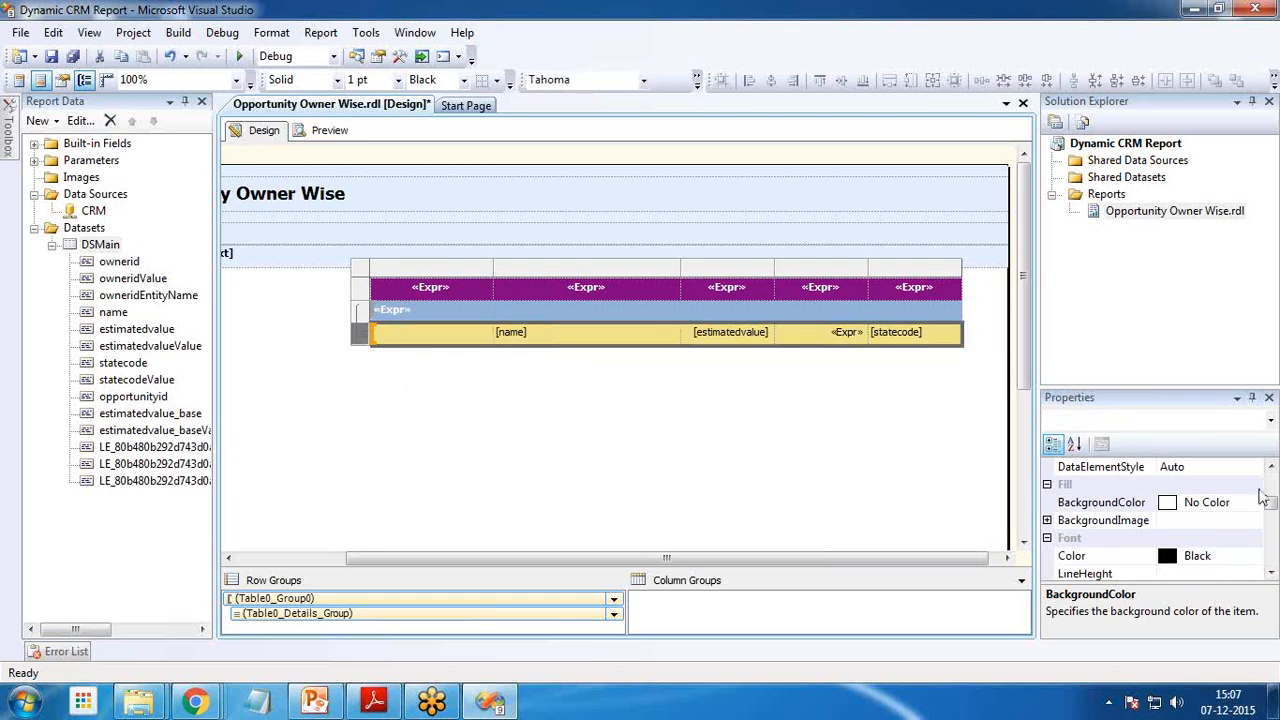
click(1266, 504)
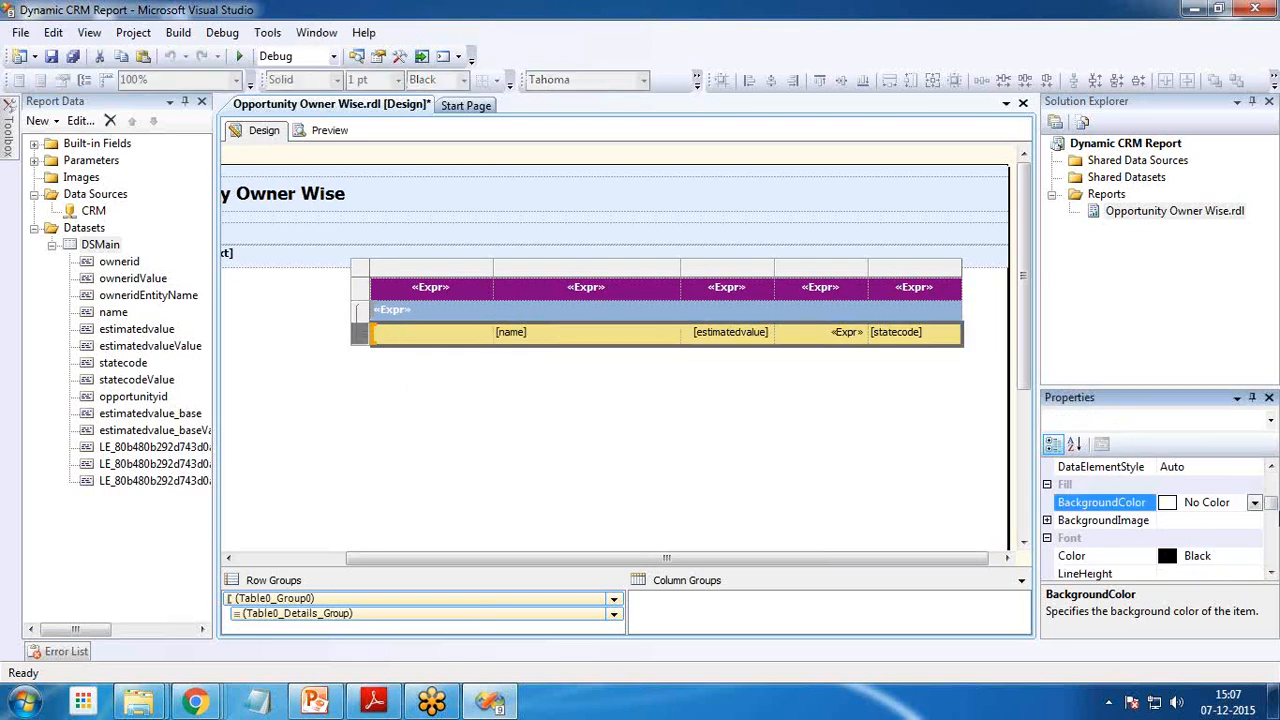
click(1230, 558)
click(1255, 557)
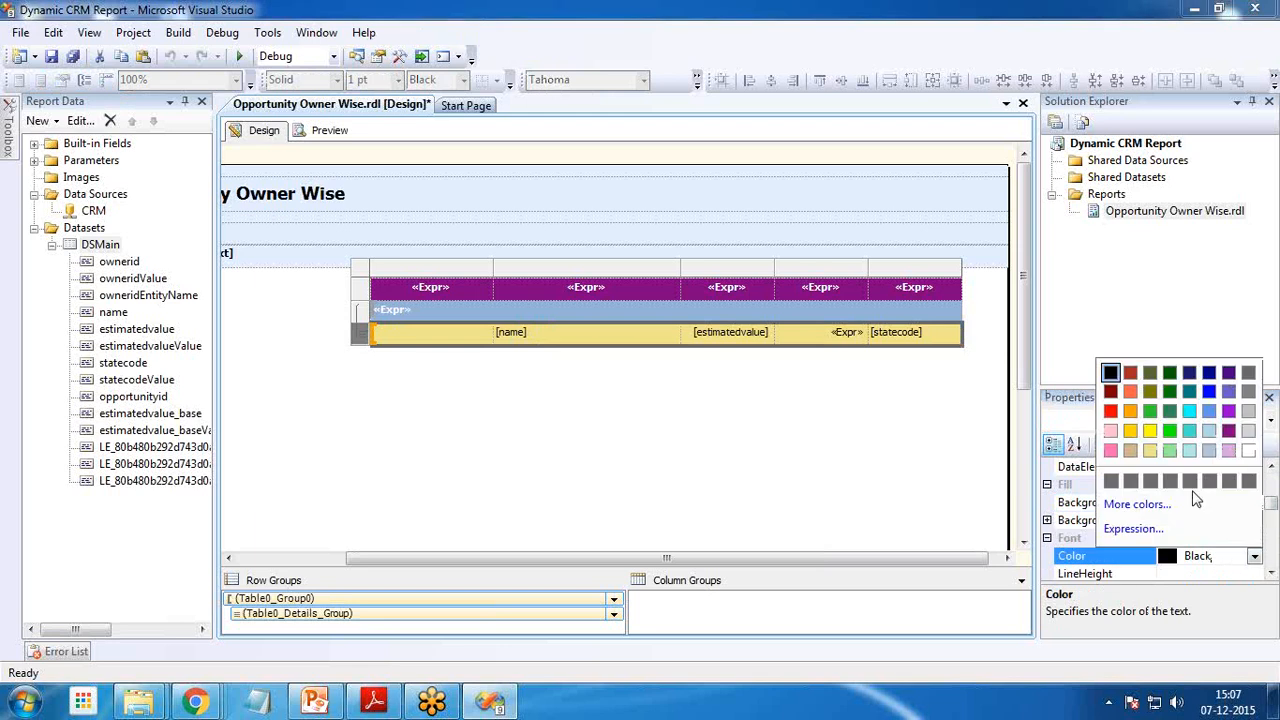
click(1109, 413)
Step: Set the font size of the table's details row to 15pt
click(1272, 573)
click(1272, 573)
click(1047, 538)
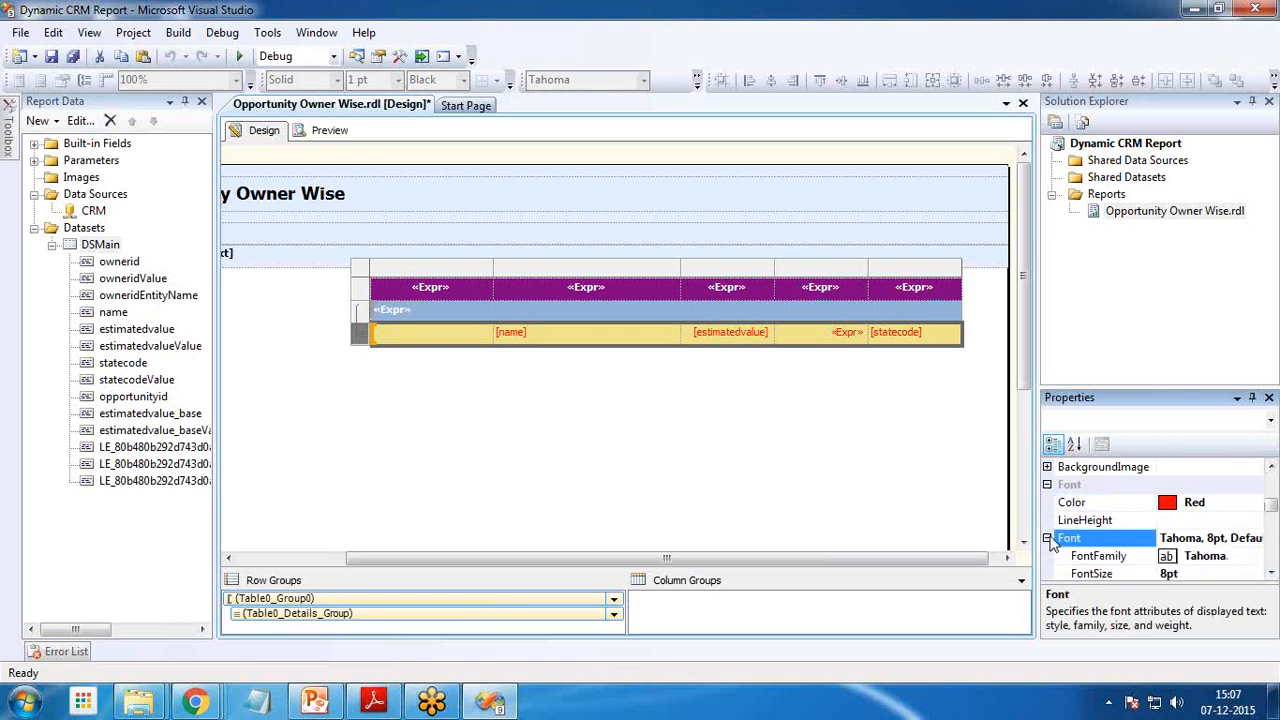
click(1190, 573)
click(1254, 556)
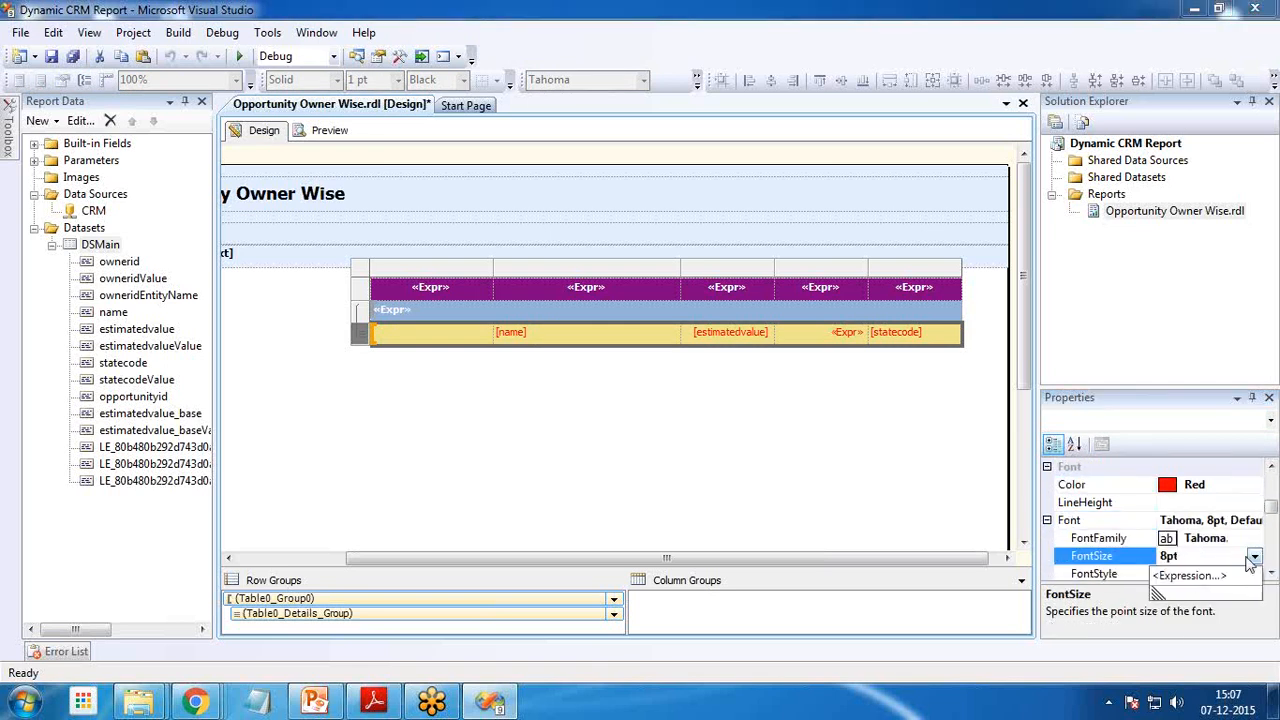
click(1176, 556)
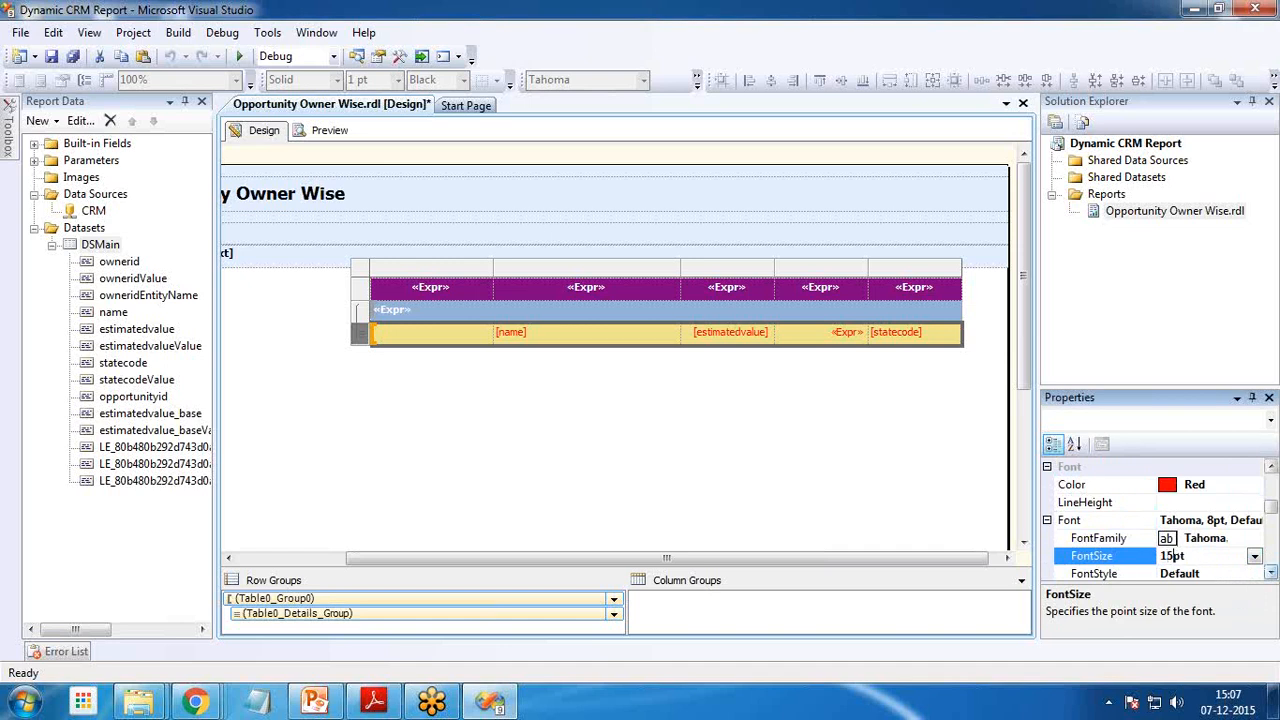
key(Return)
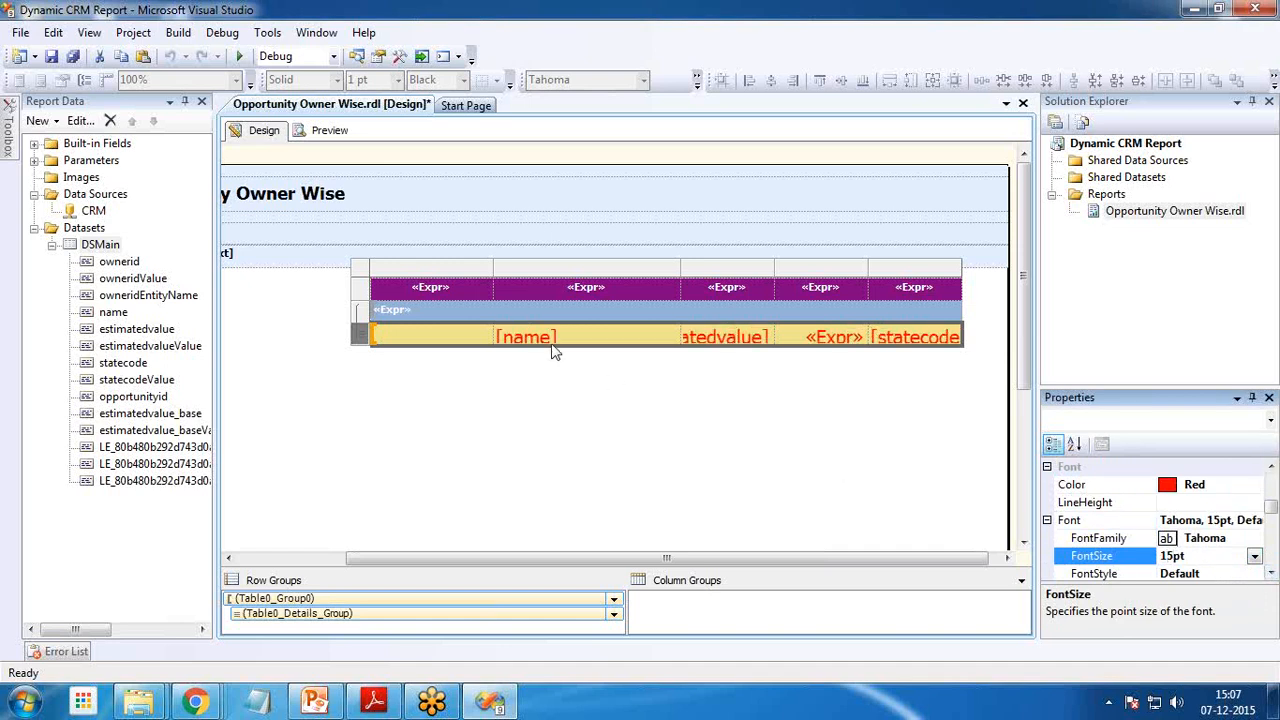
click(417, 363)
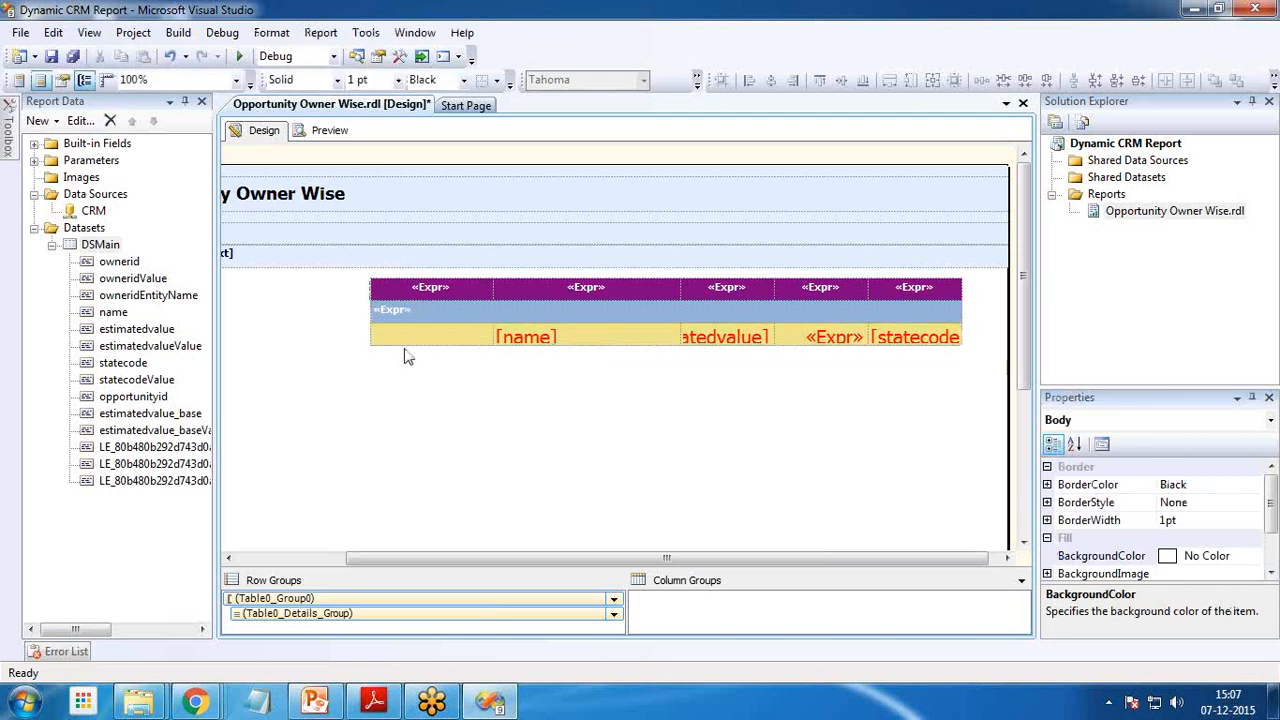
click(412, 345)
click(414, 346)
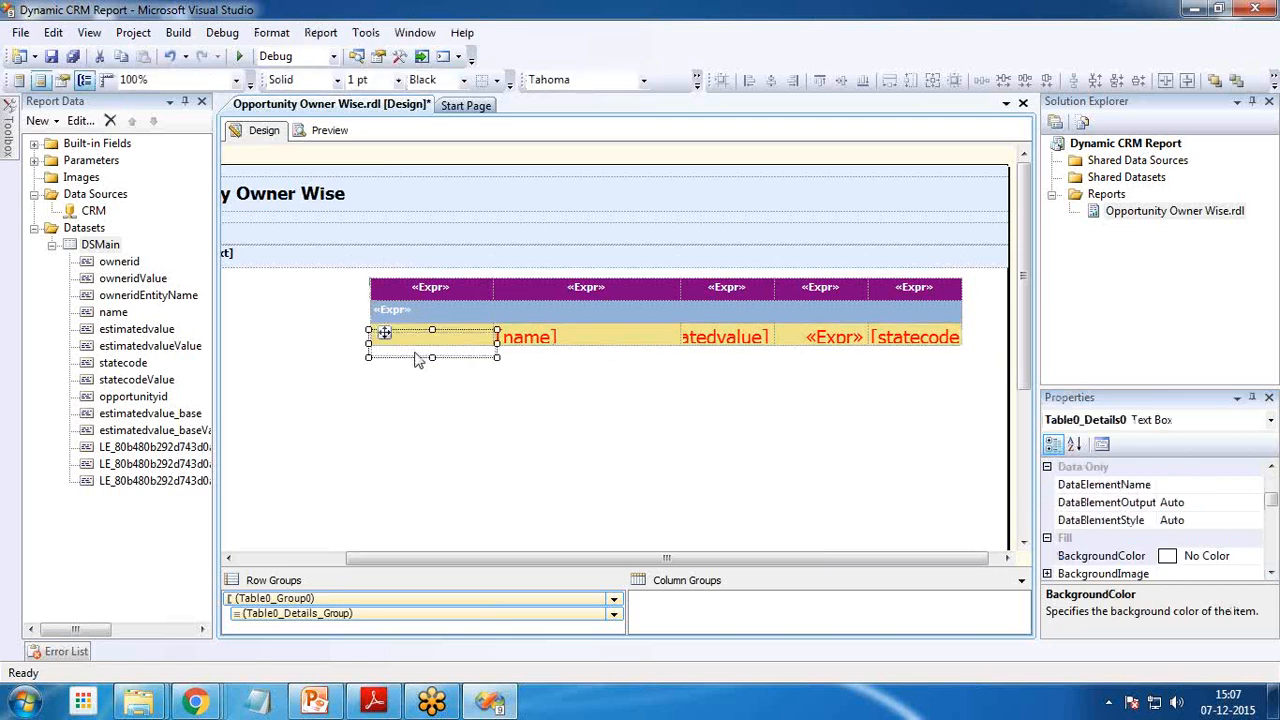
key(ctrl+z)
click(452, 338)
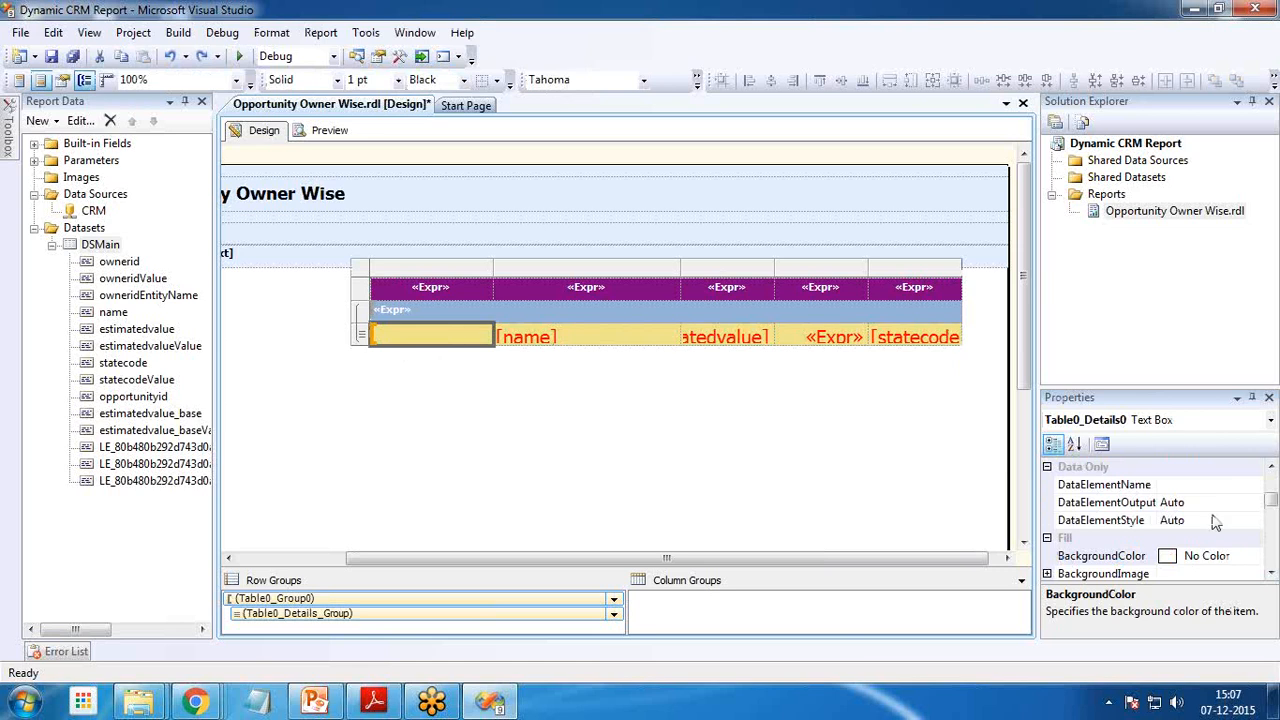
Step: Set the font size of the table's entire details row to 10pt
click(361, 336)
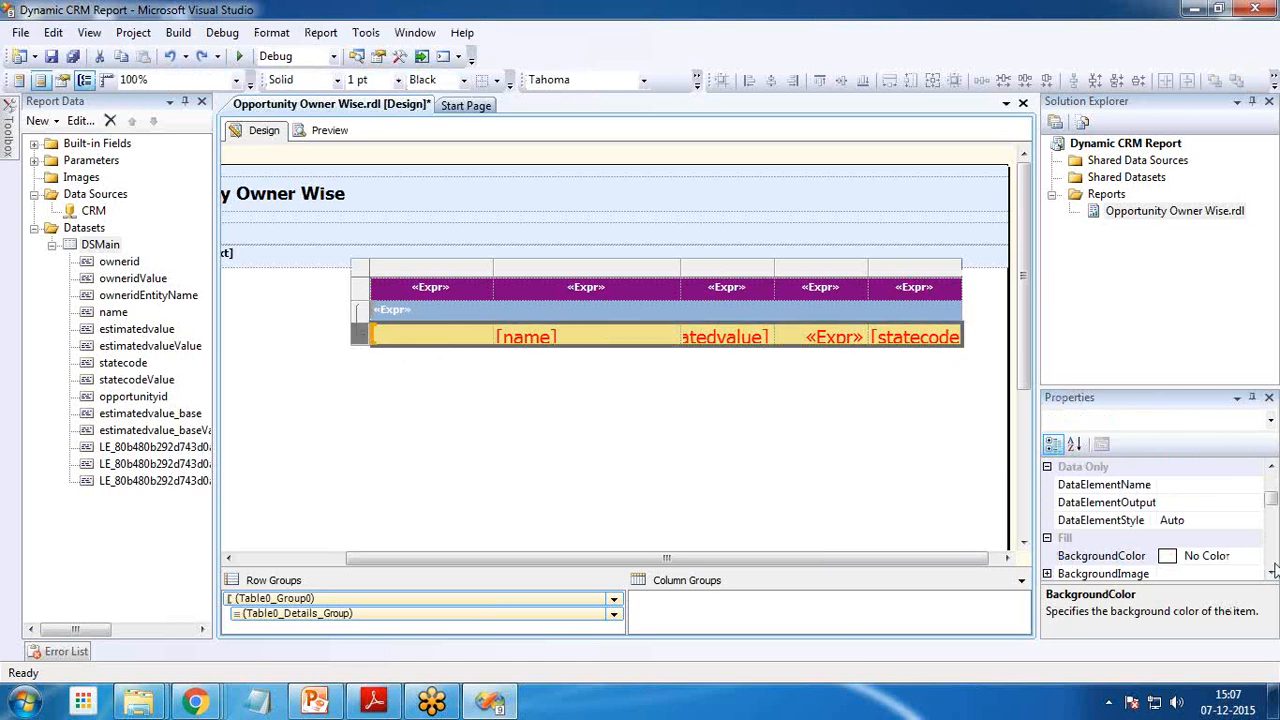
scroll(1268, 505, down, 3)
scroll(1238, 524, up, 1)
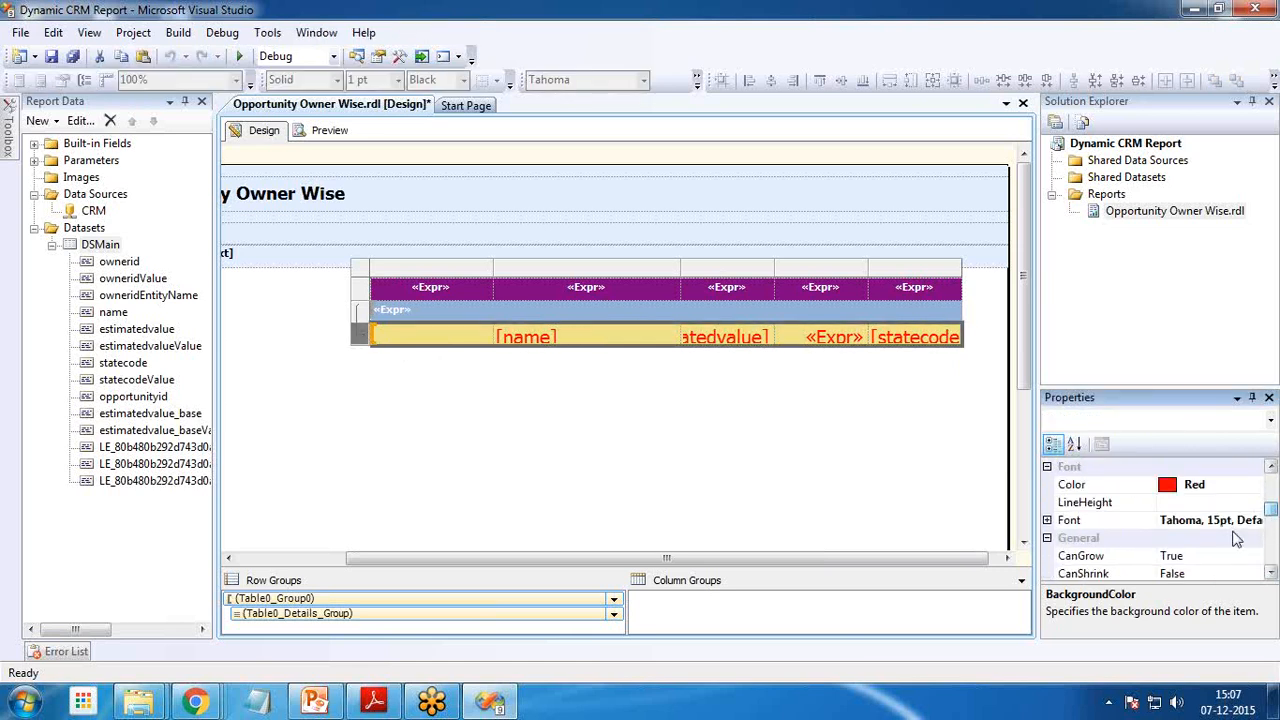
click(1238, 521)
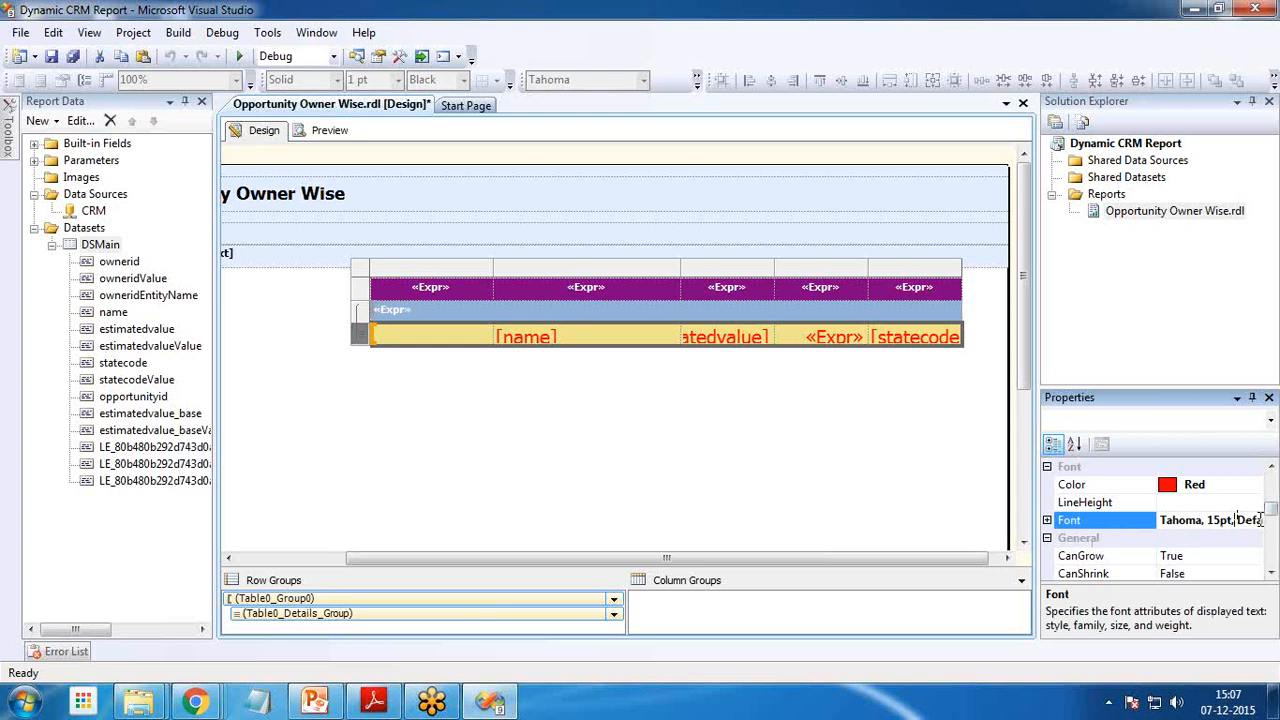
click(1047, 520)
click(1172, 555)
key(Delete)
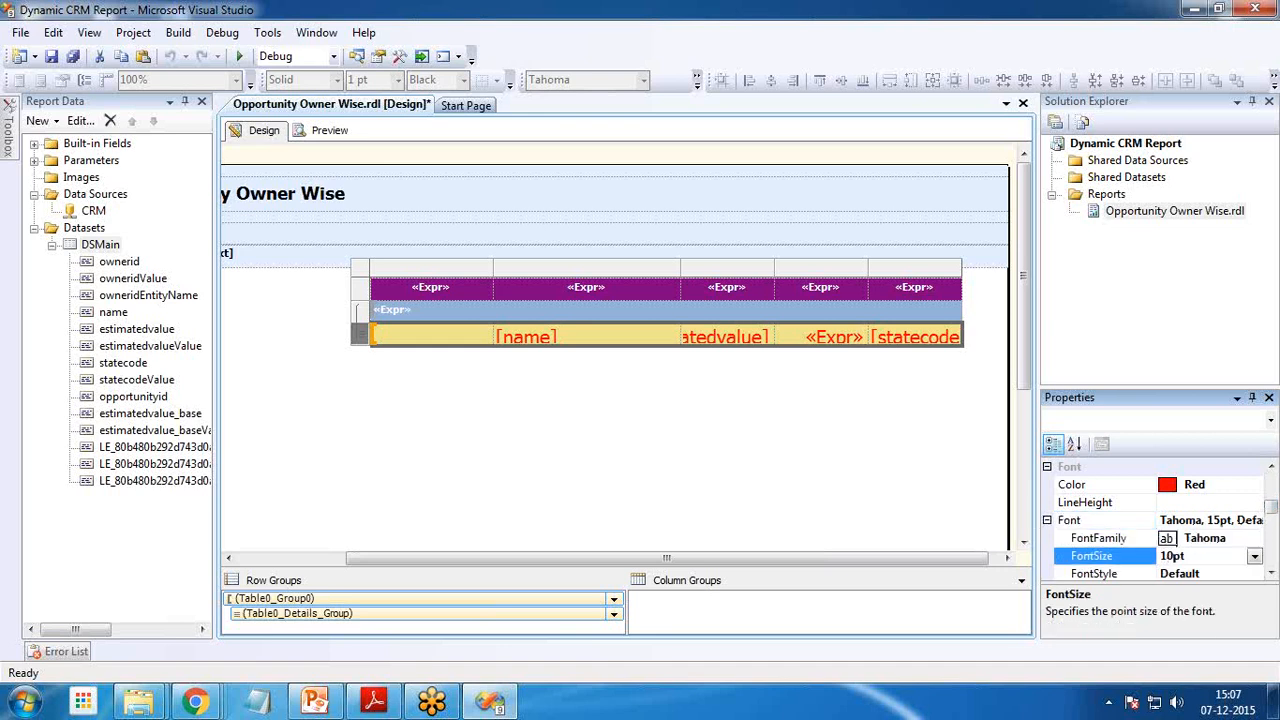
key(Down)
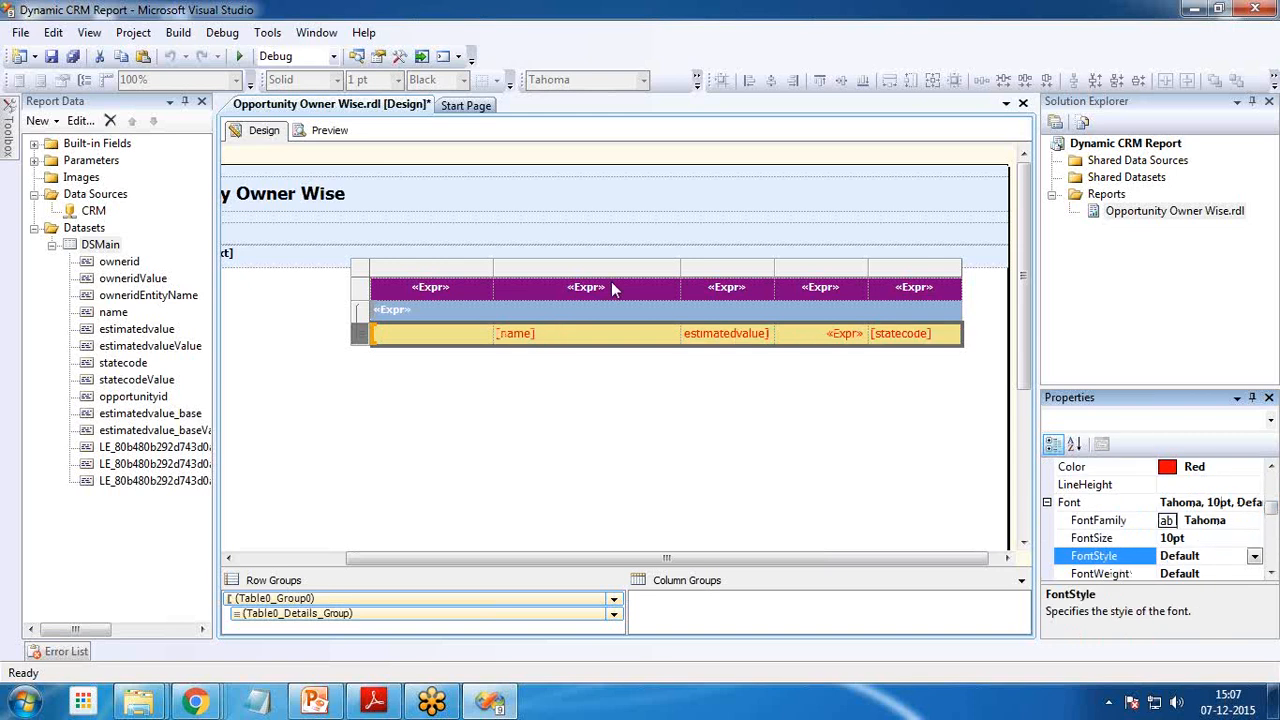
Step: Set the details row's font style to Italic and its font weight to Bold
click(1254, 556)
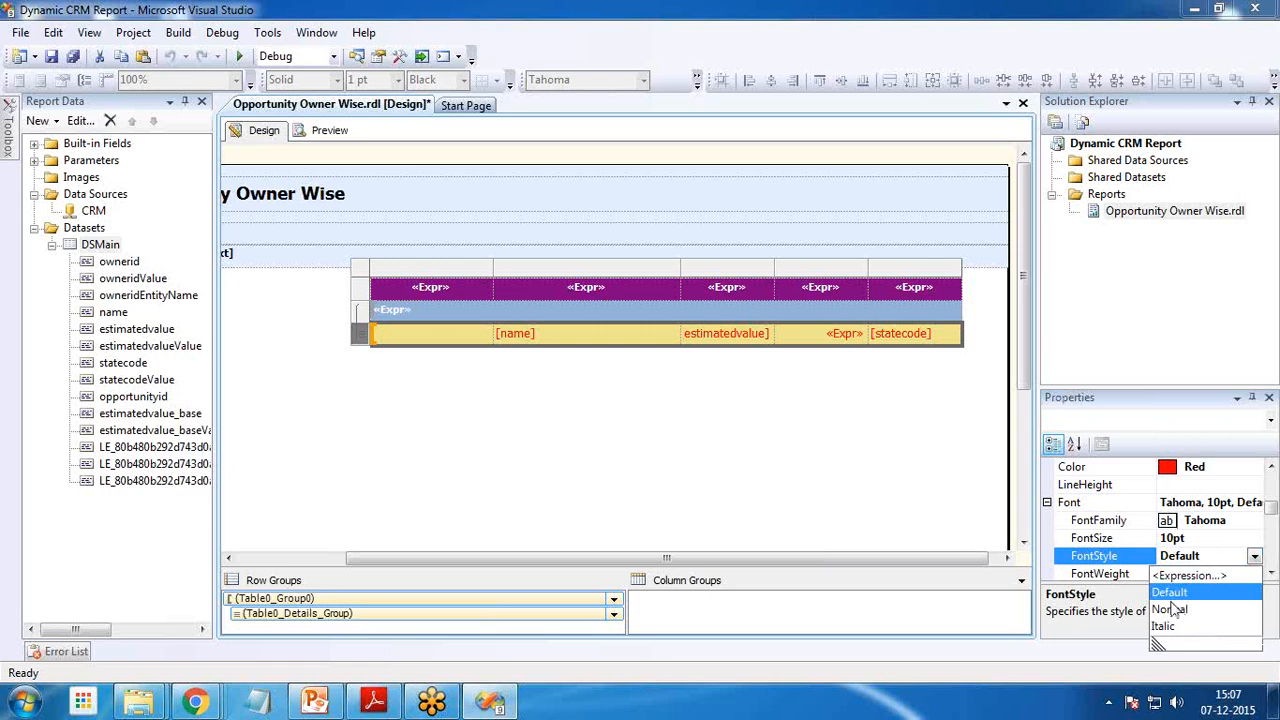
click(1177, 609)
click(1254, 556)
click(1178, 626)
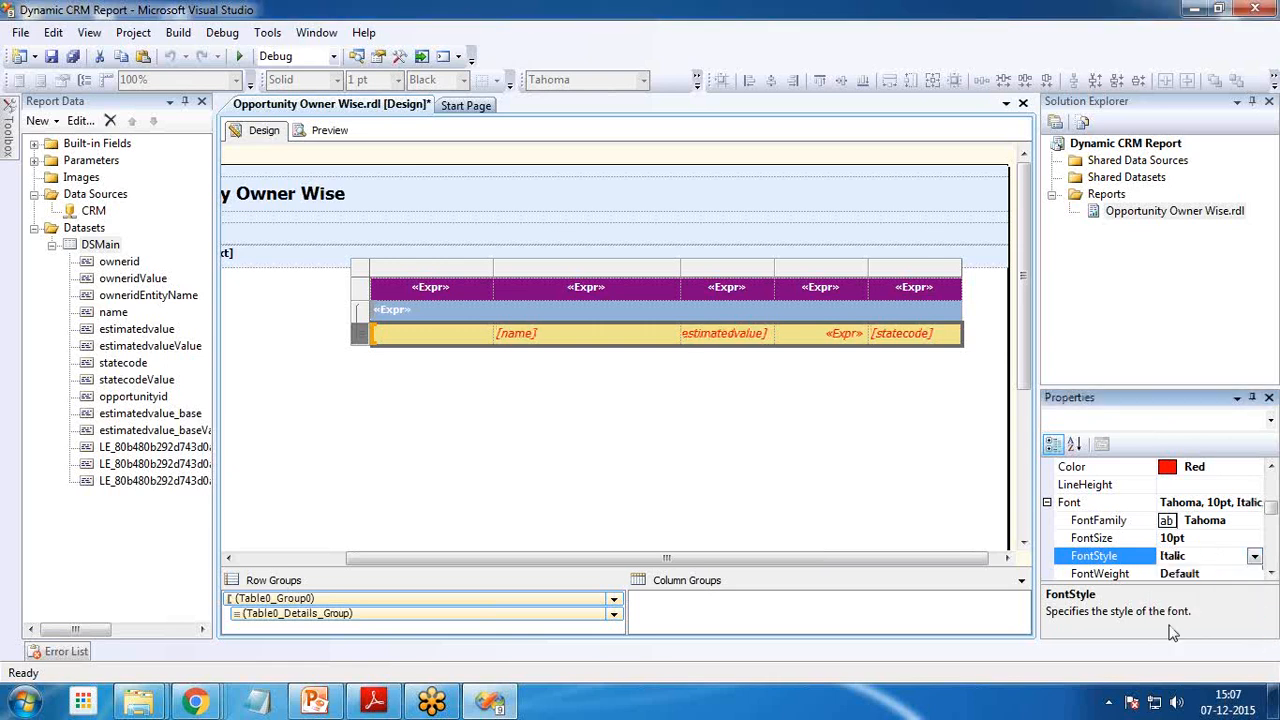
click(1222, 574)
click(1254, 556)
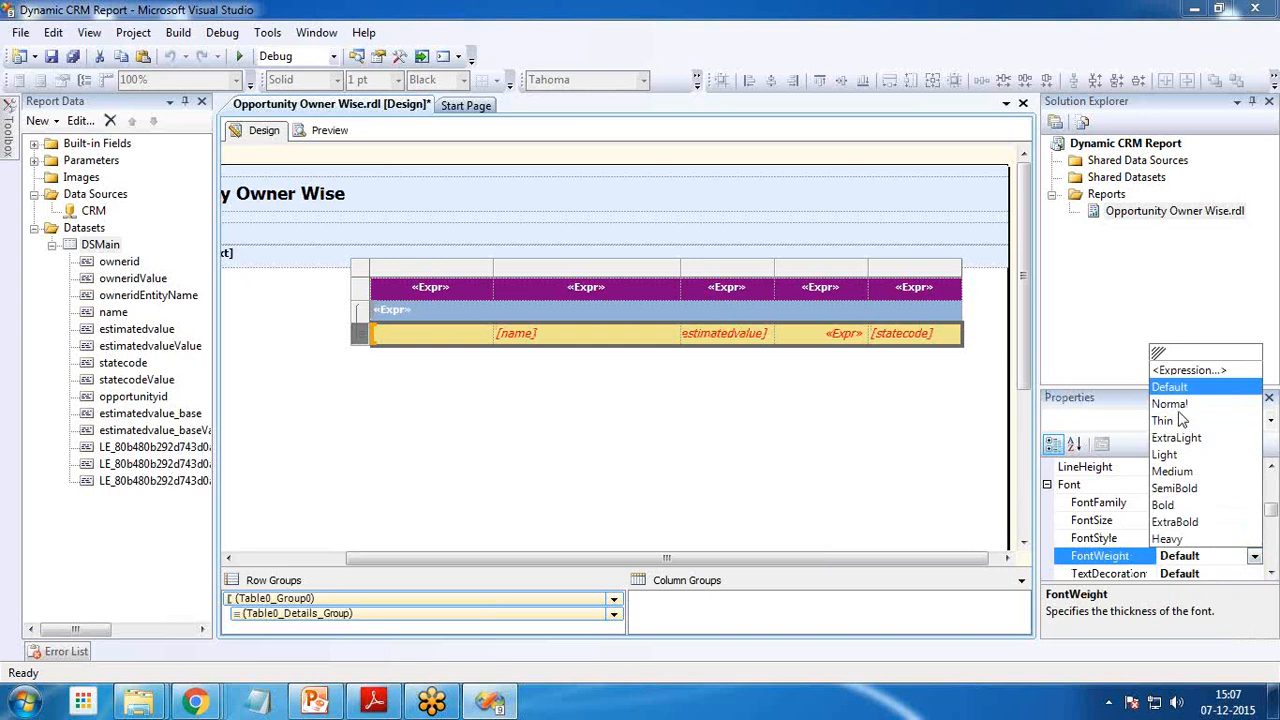
click(1170, 504)
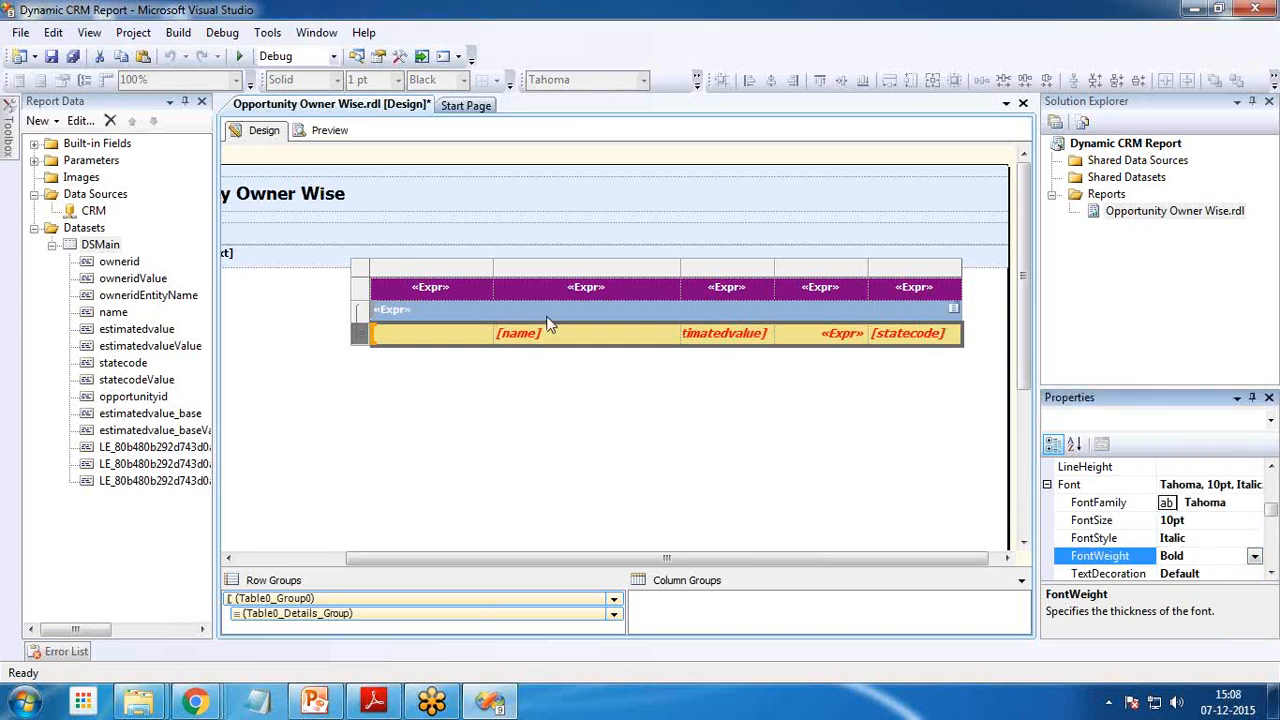
click(1271, 330)
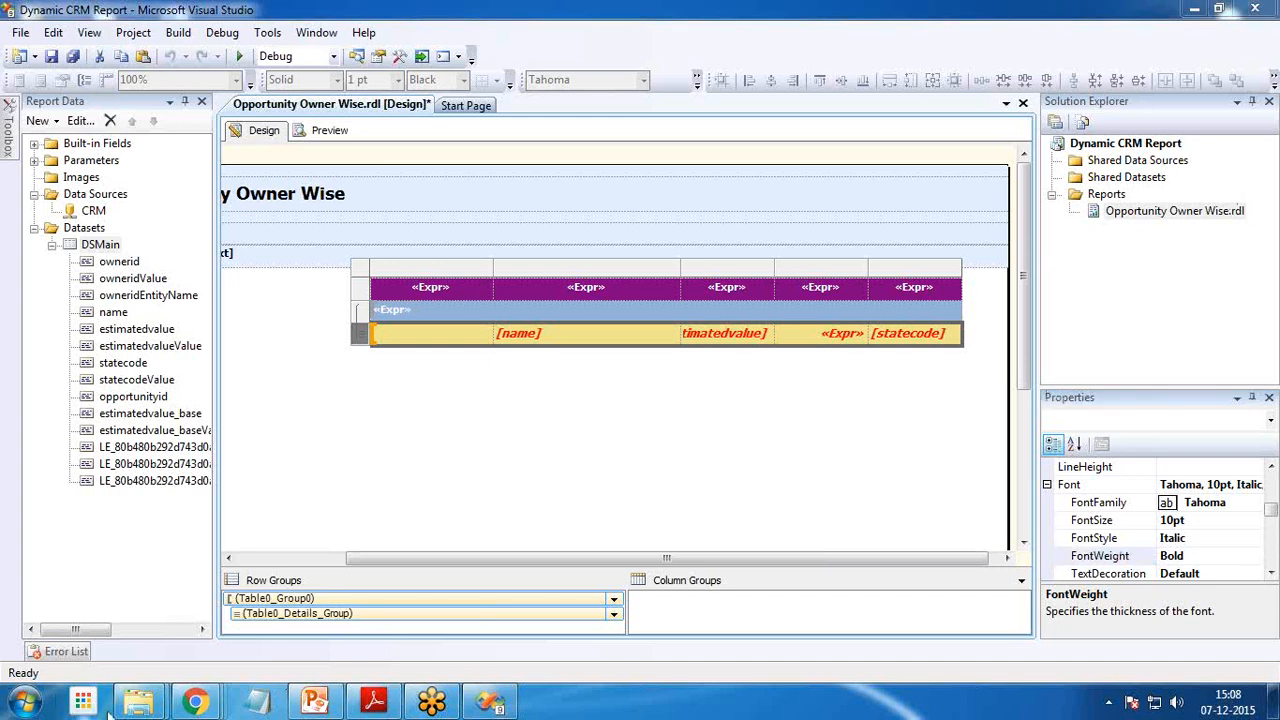
Step: Switch to the Opportunity Owner Wise report form in Chrome and view its available actions
click(538, 628)
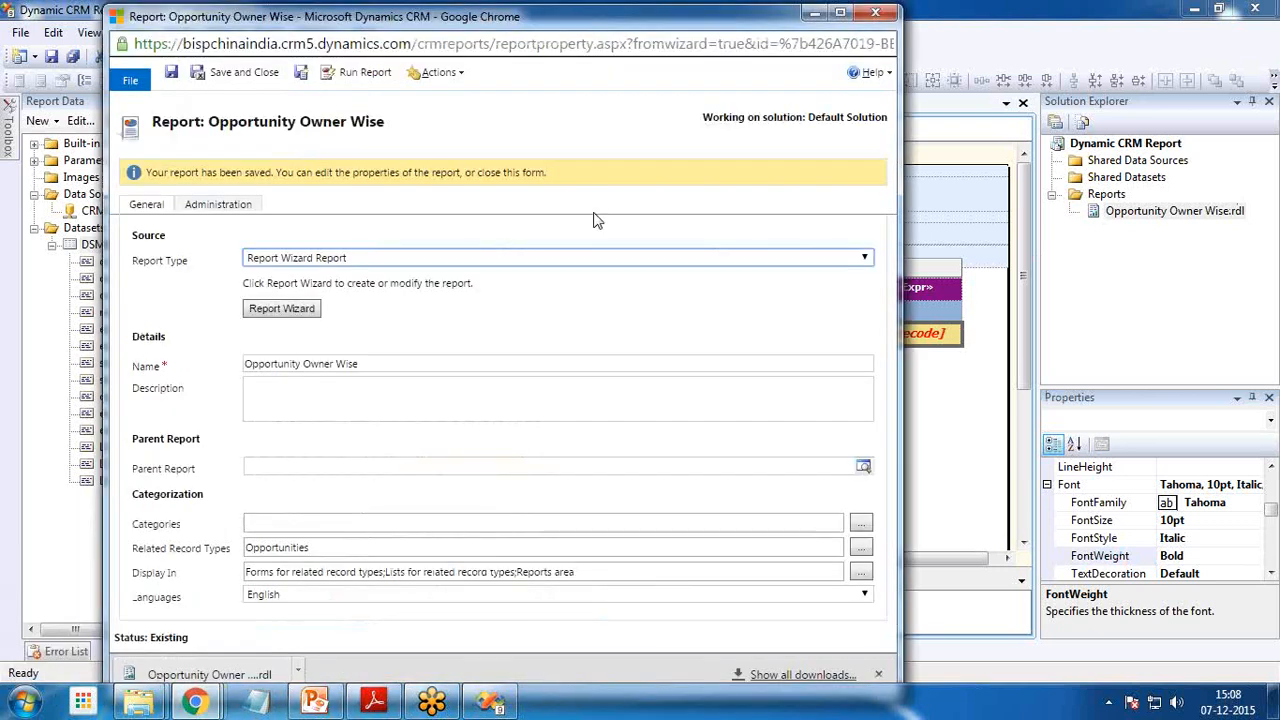
click(457, 75)
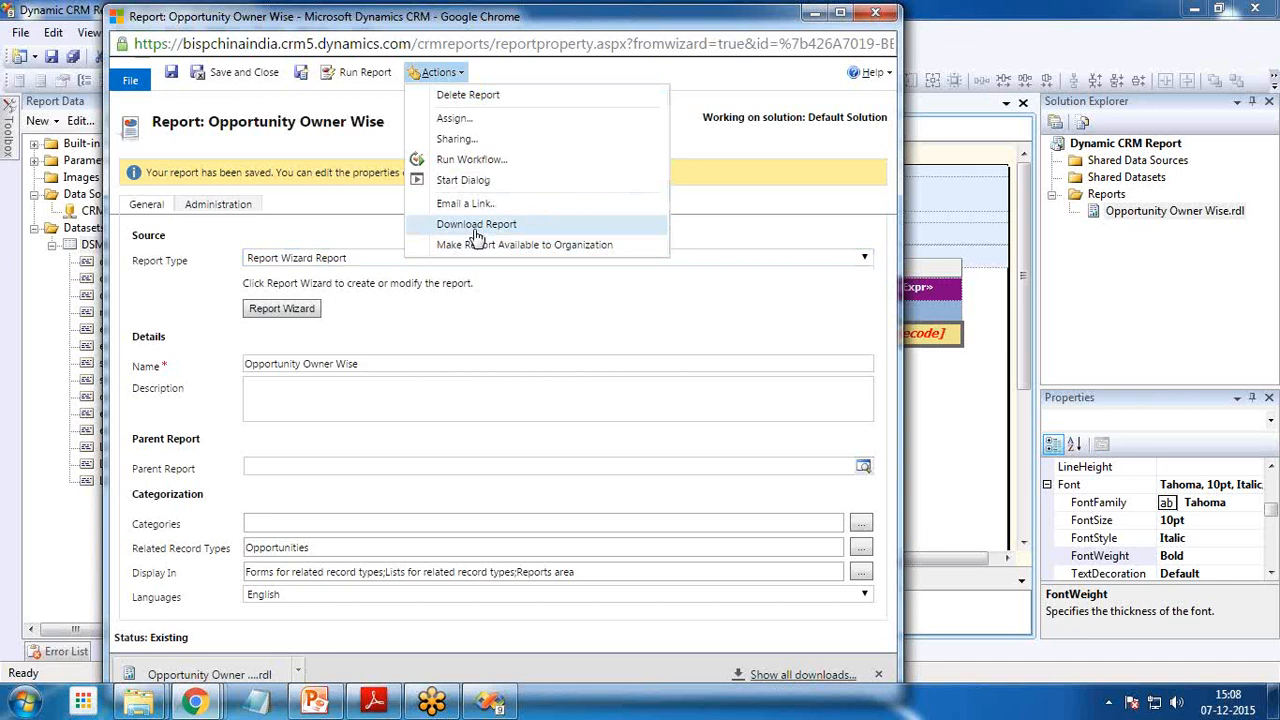
click(285, 310)
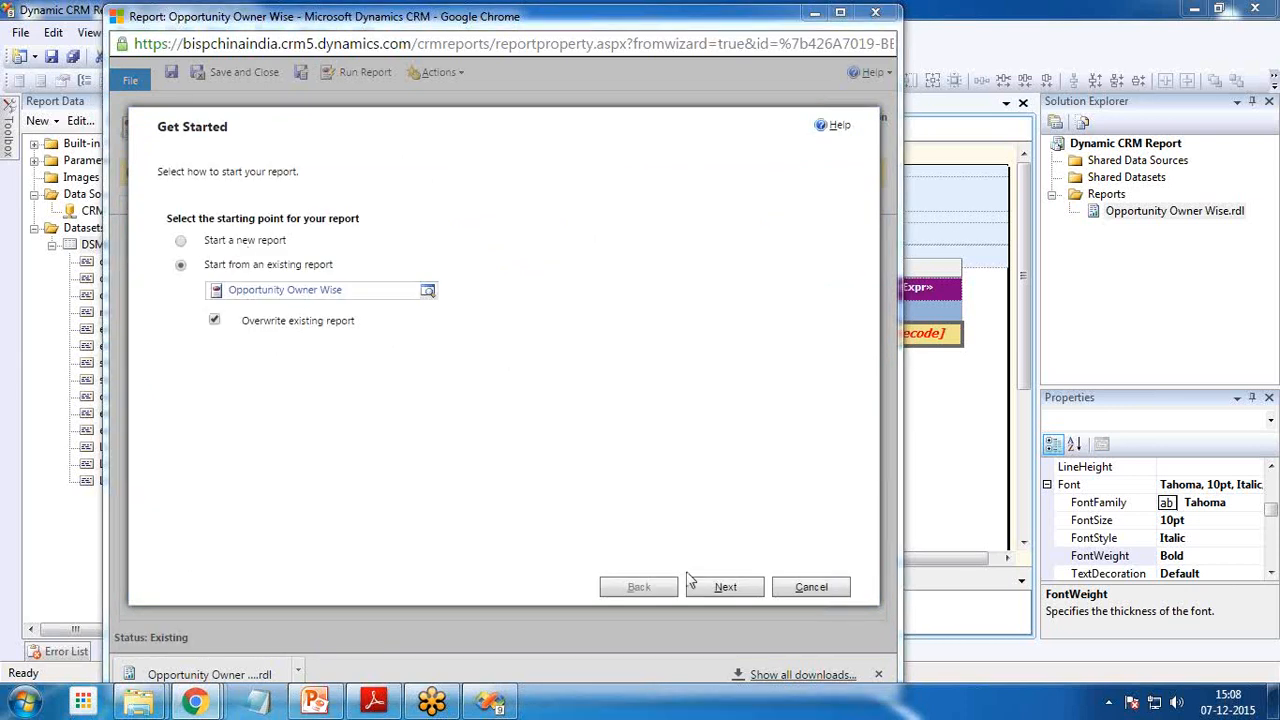
click(814, 590)
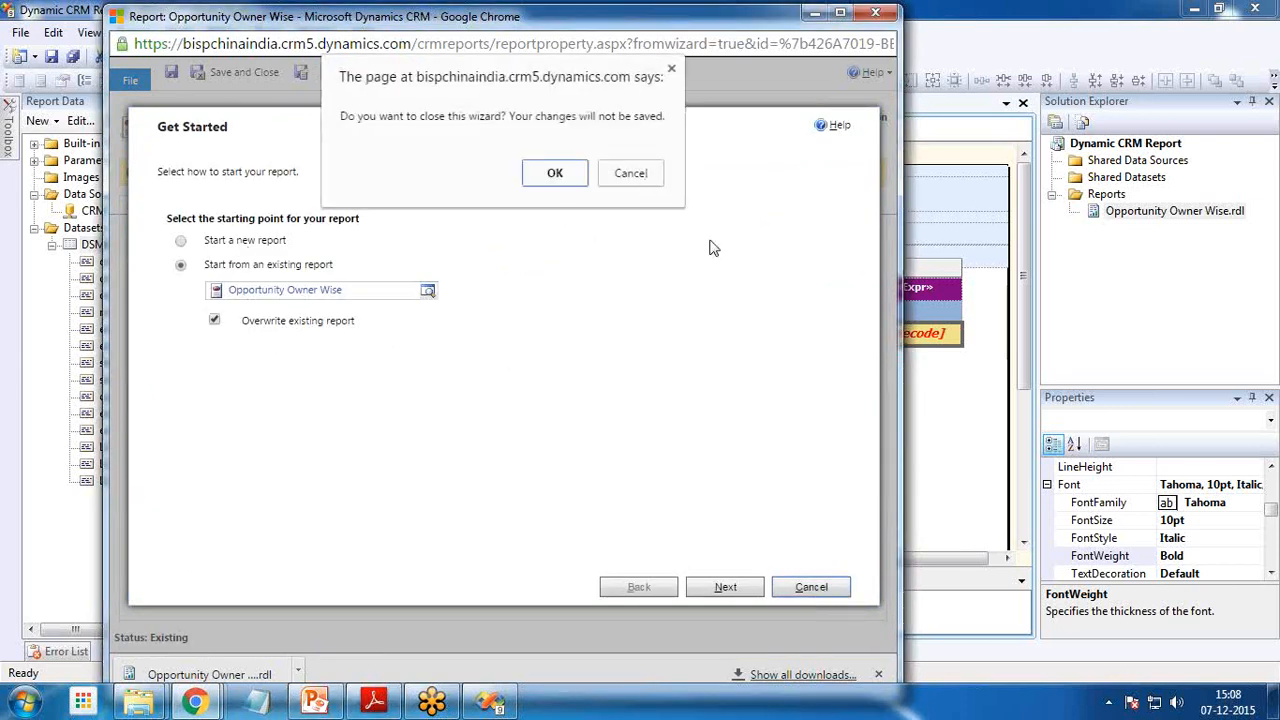
click(630, 174)
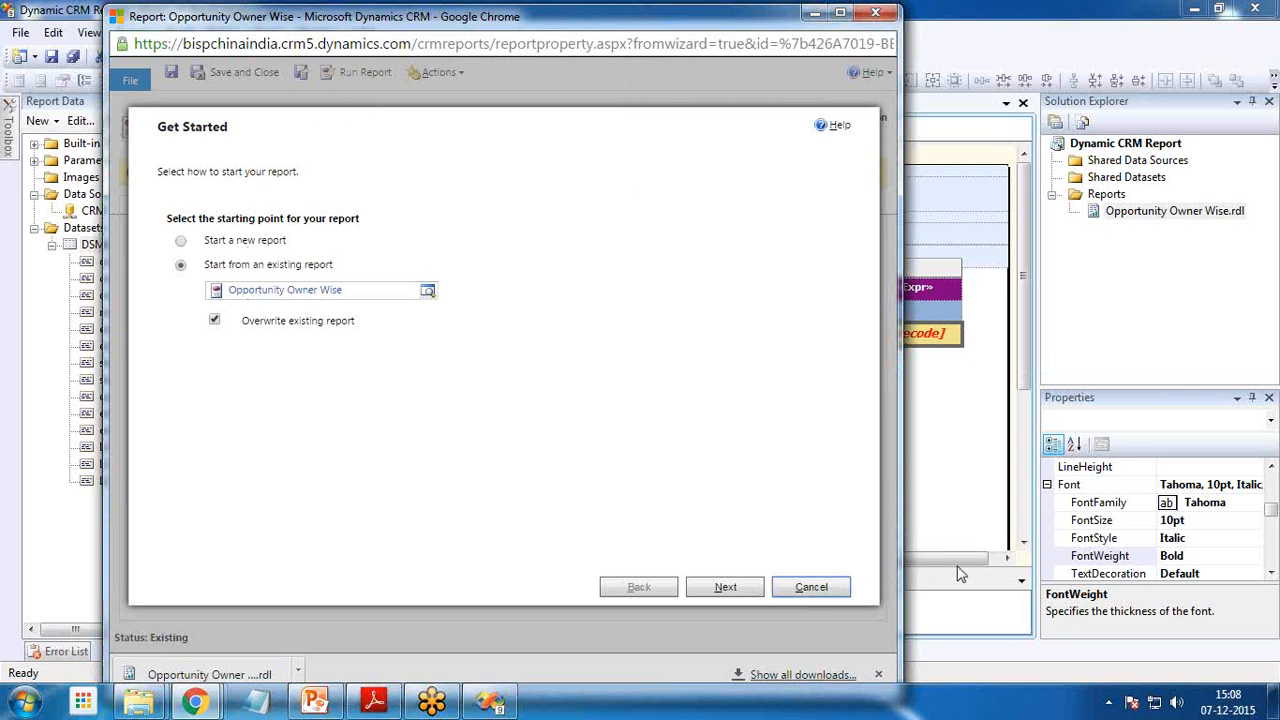
Step: Set the CRM report type to Existing File and browse the Desktop for the Opportunity Owner Wise file, cancelling the file selection
click(395, 262)
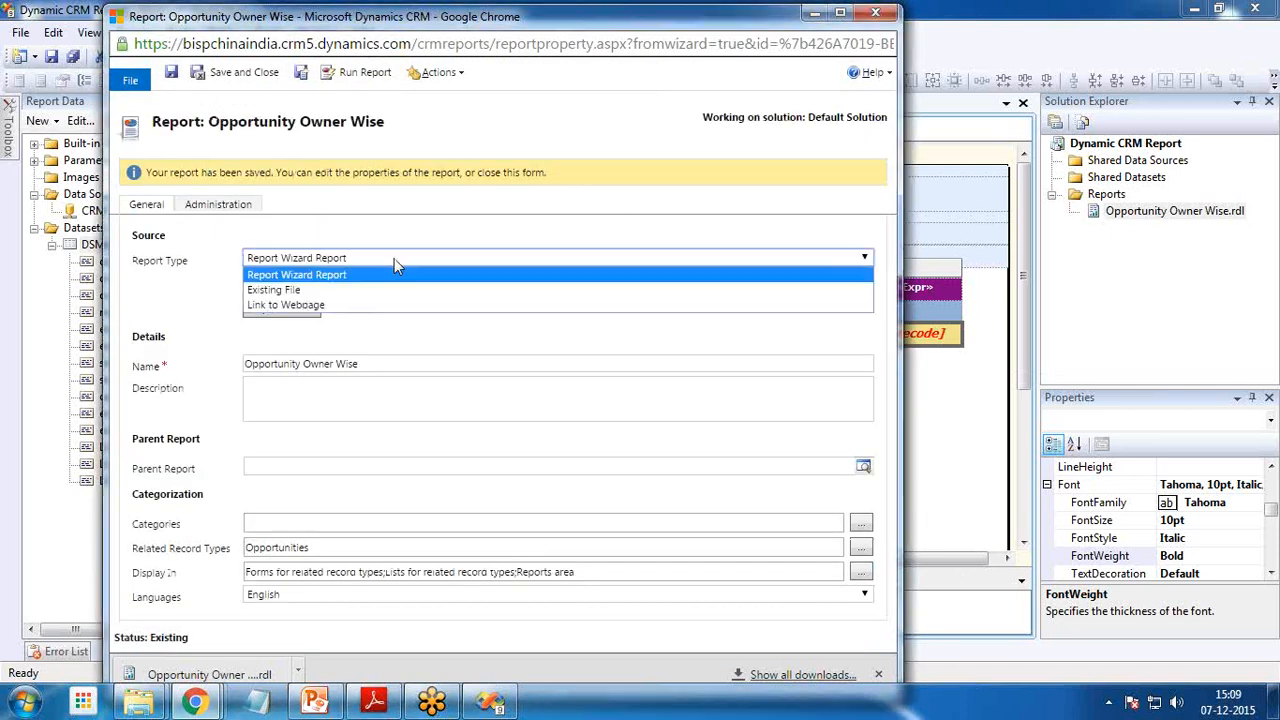
click(300, 289)
click(278, 308)
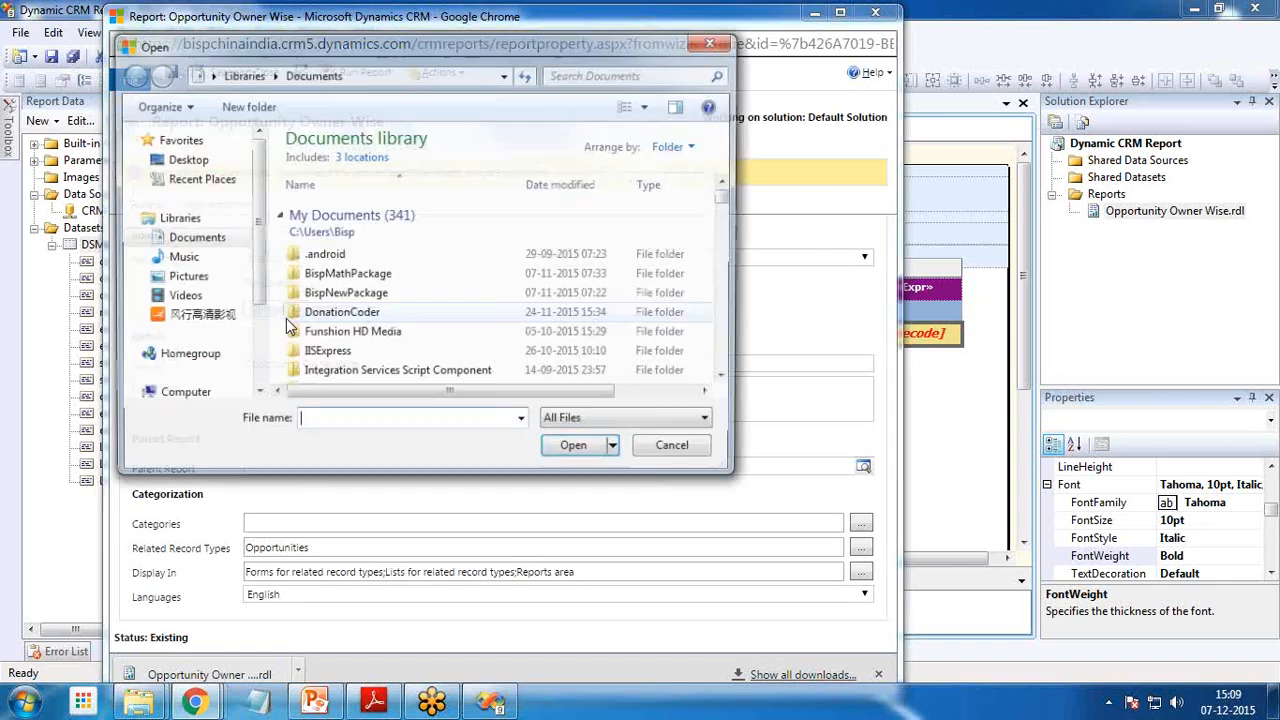
click(184, 159)
drag(726, 170, 735, 335)
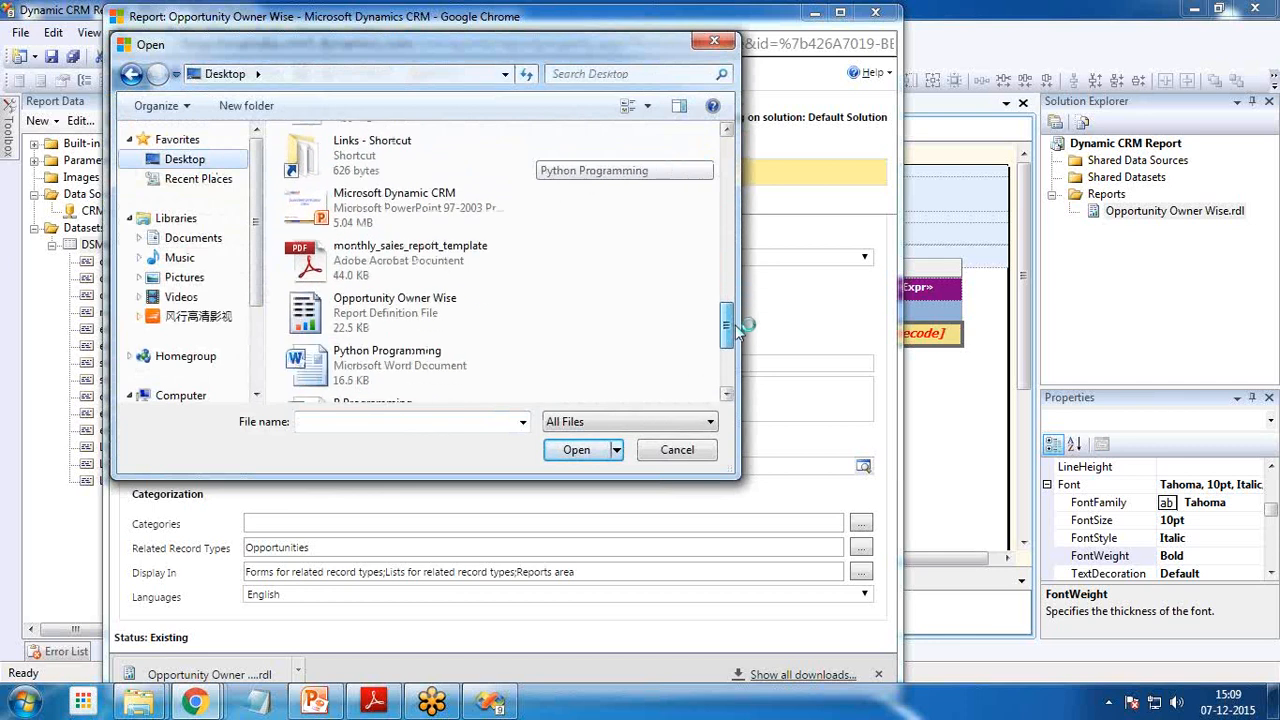
click(432, 312)
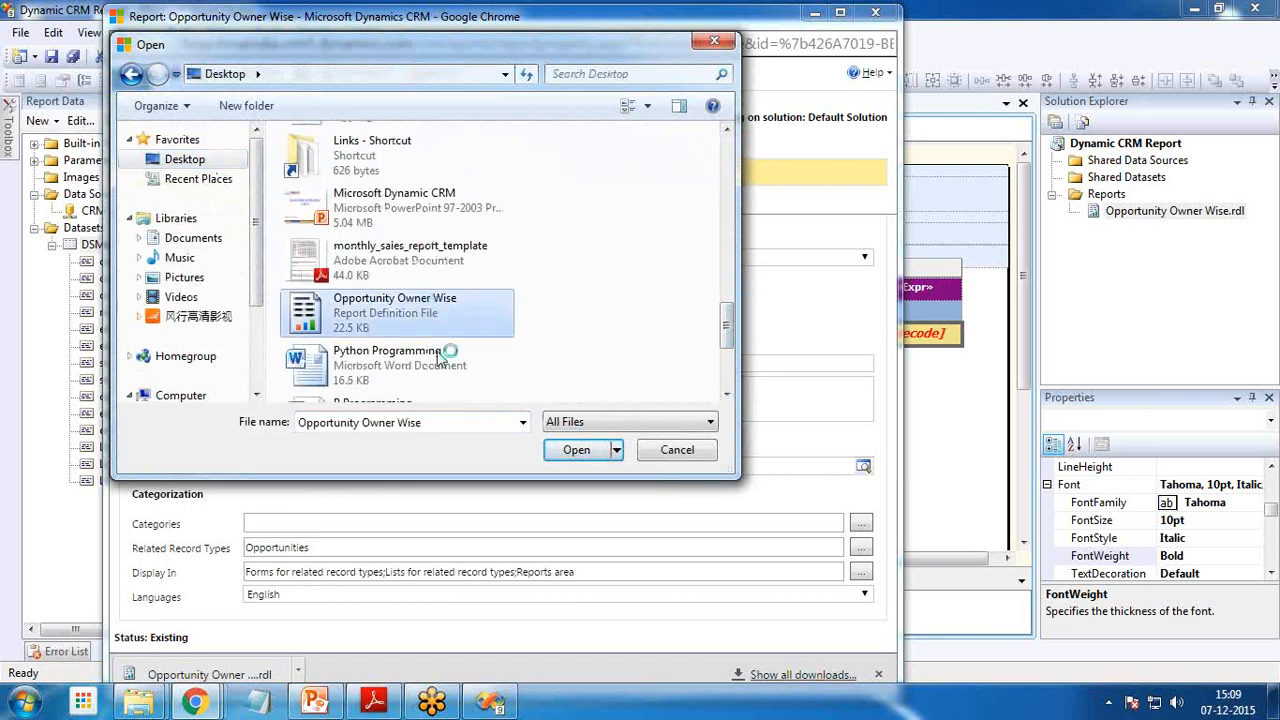
click(690, 455)
Step: Switch to Visual Studio and copy the full path of Opportunity Owner Wise.rdl from its file properties
click(1101, 325)
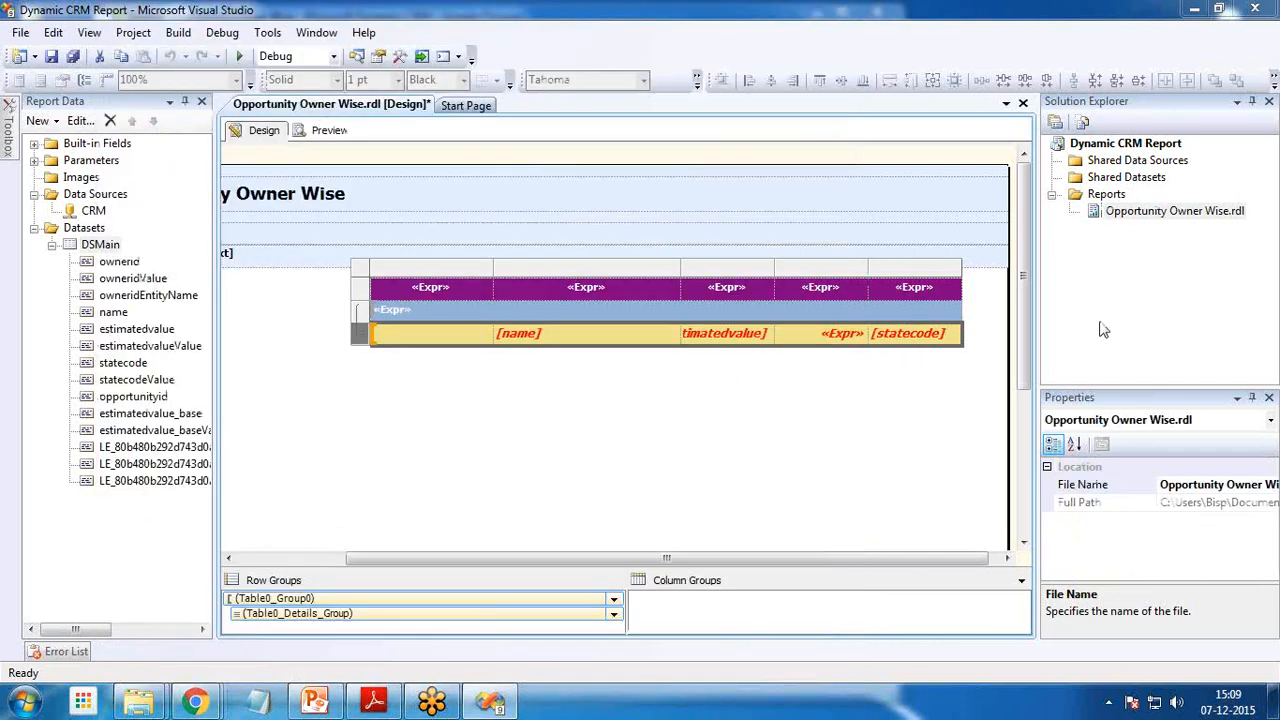
click(1130, 215)
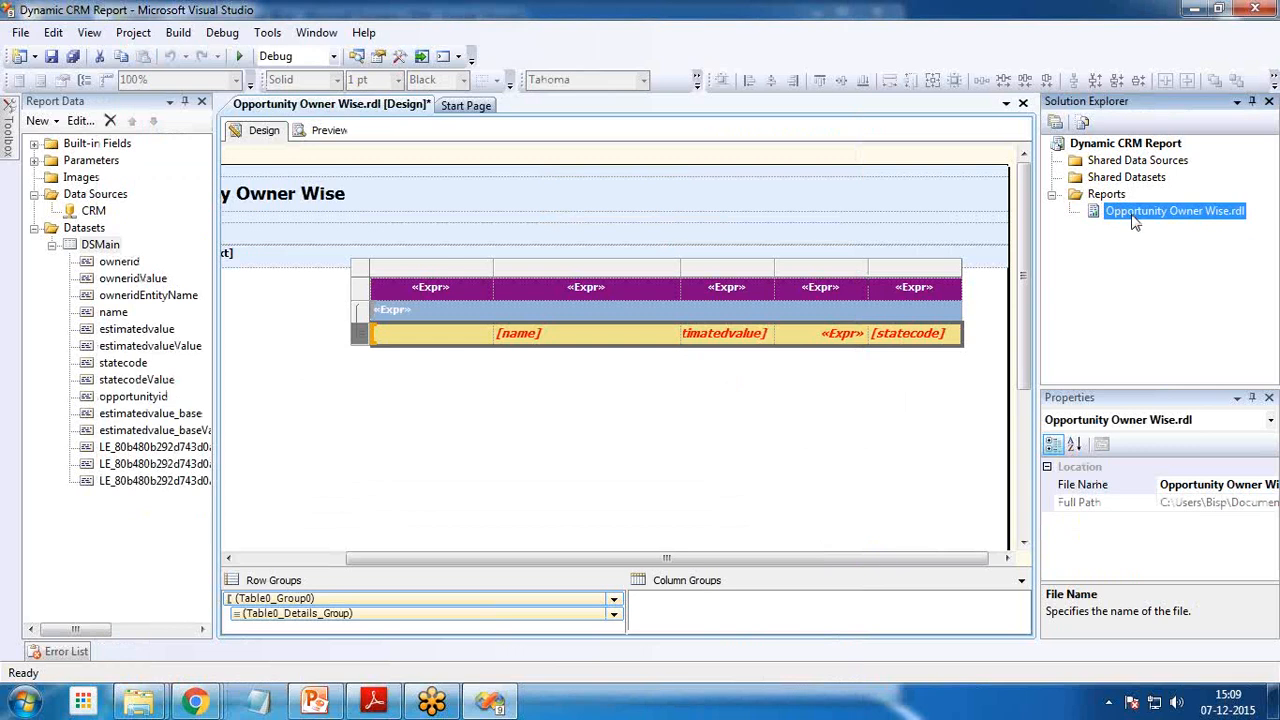
click(1043, 504)
drag(1041, 502, 932, 500)
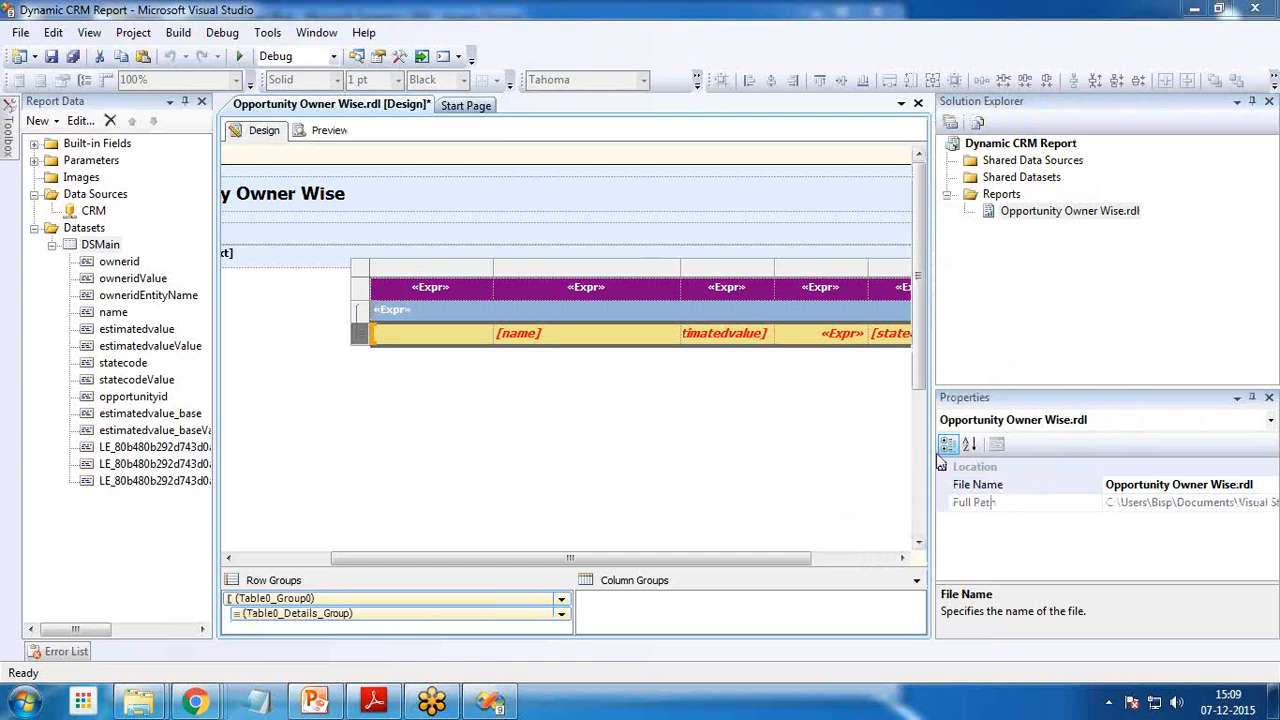
drag(932, 460, 740, 431)
click(1119, 503)
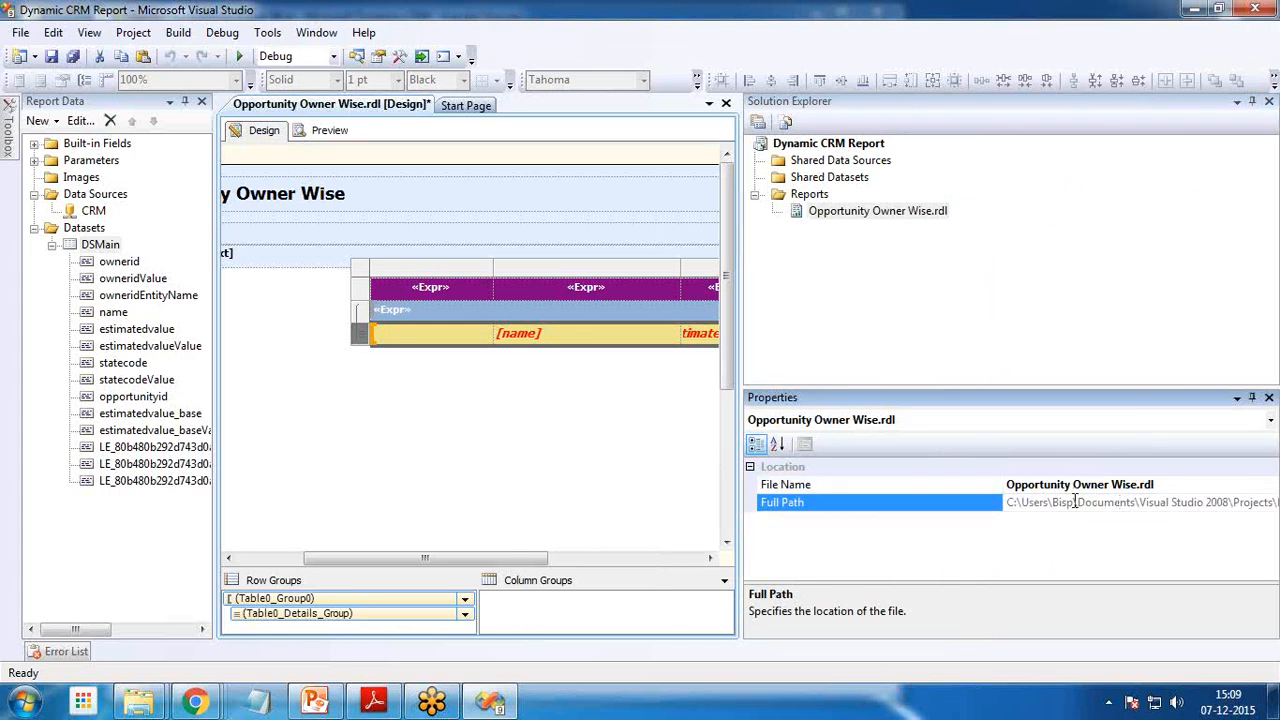
click(1012, 502)
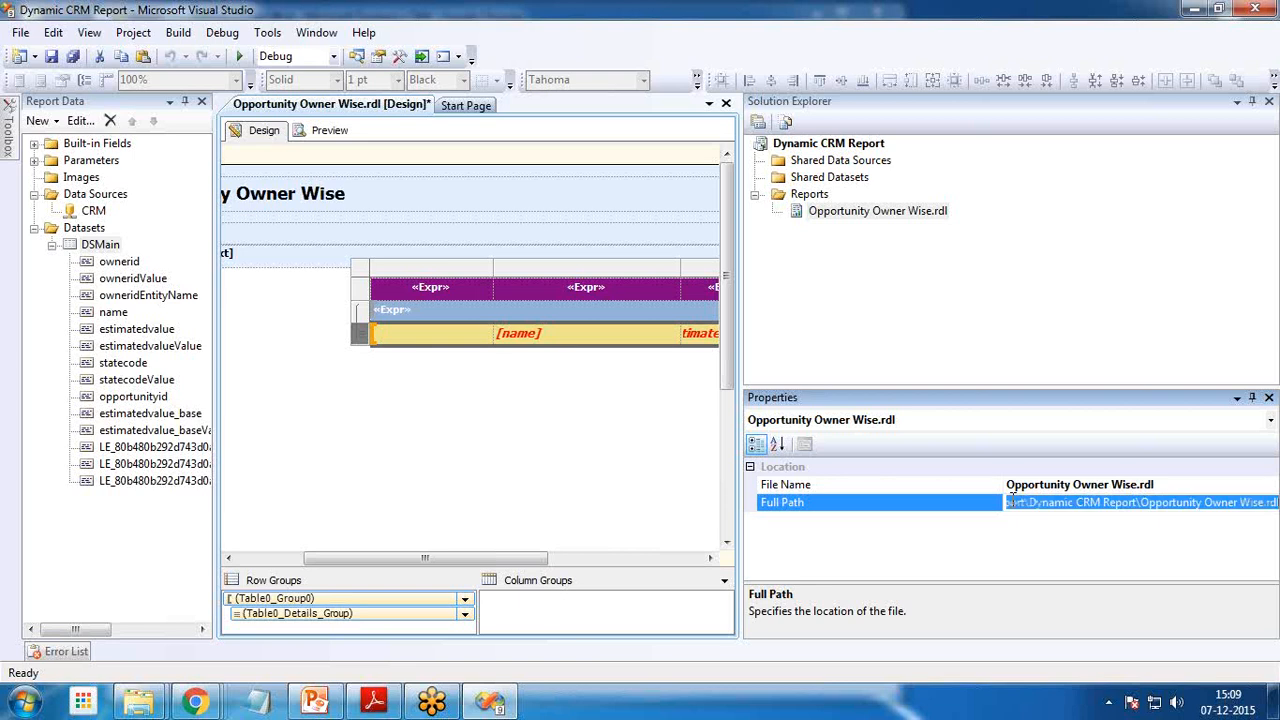
key(ctrl+c)
Step: Paste the path into Notepad, strip "\Opportunity Owner Wise.rdl" from its end, and select the remaining folder path for copying
click(258, 700)
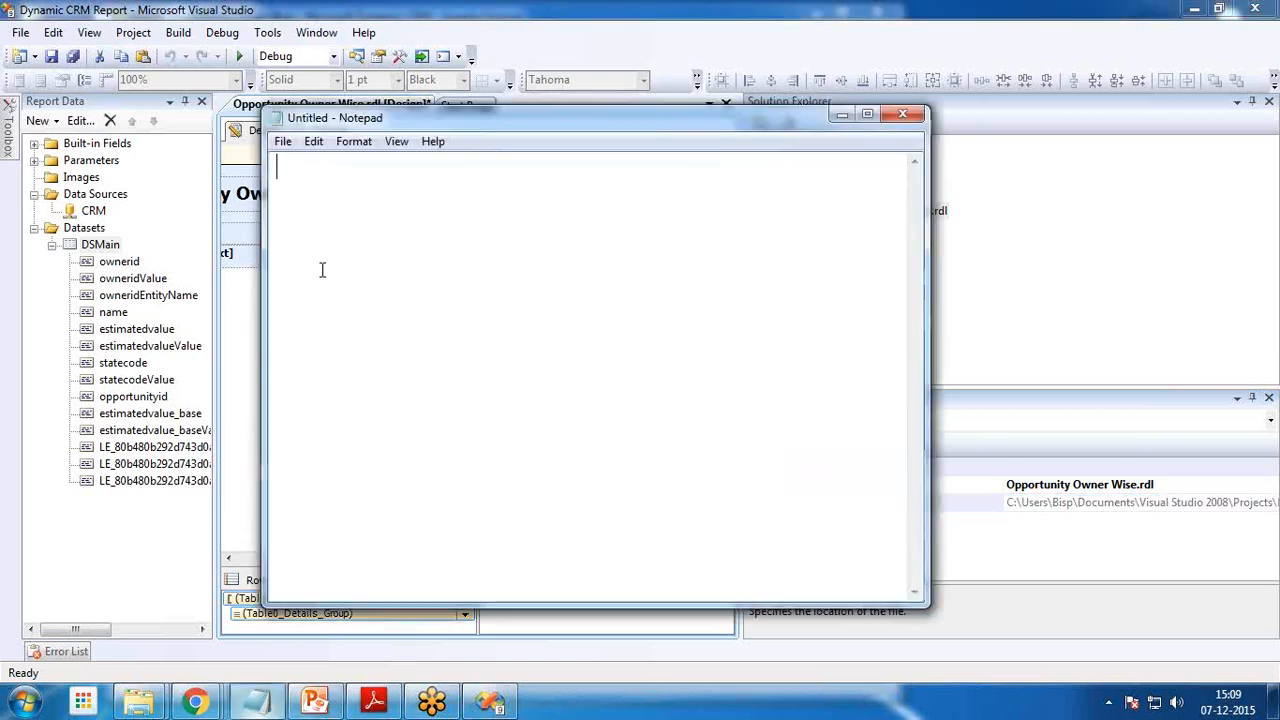
key(ctrl+v)
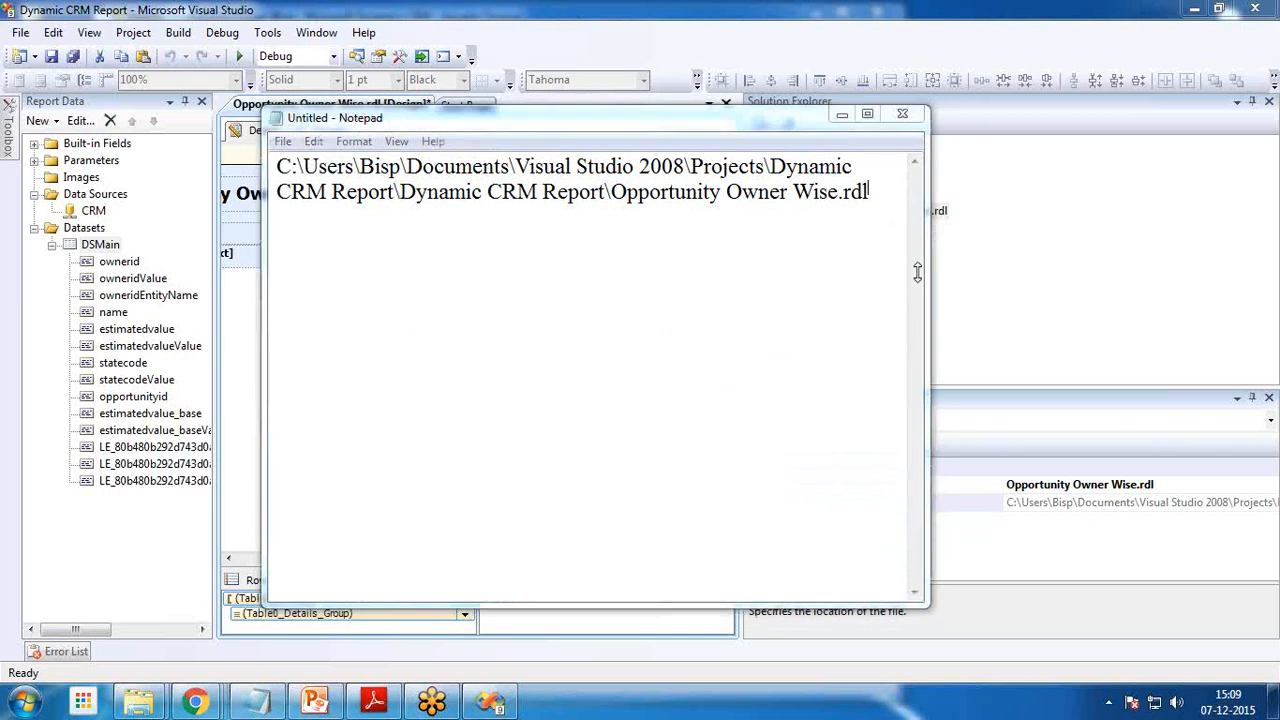
drag(609, 191, 889, 198)
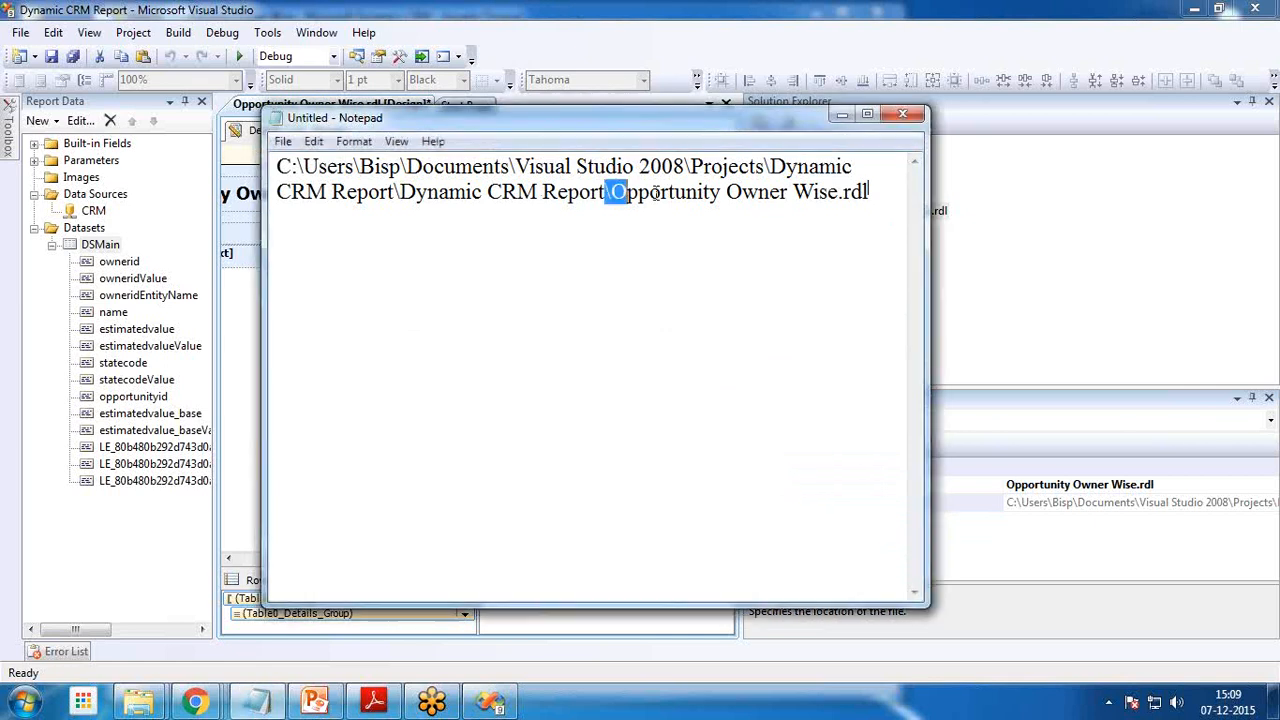
key(BackSpace)
key(ctrl+a)
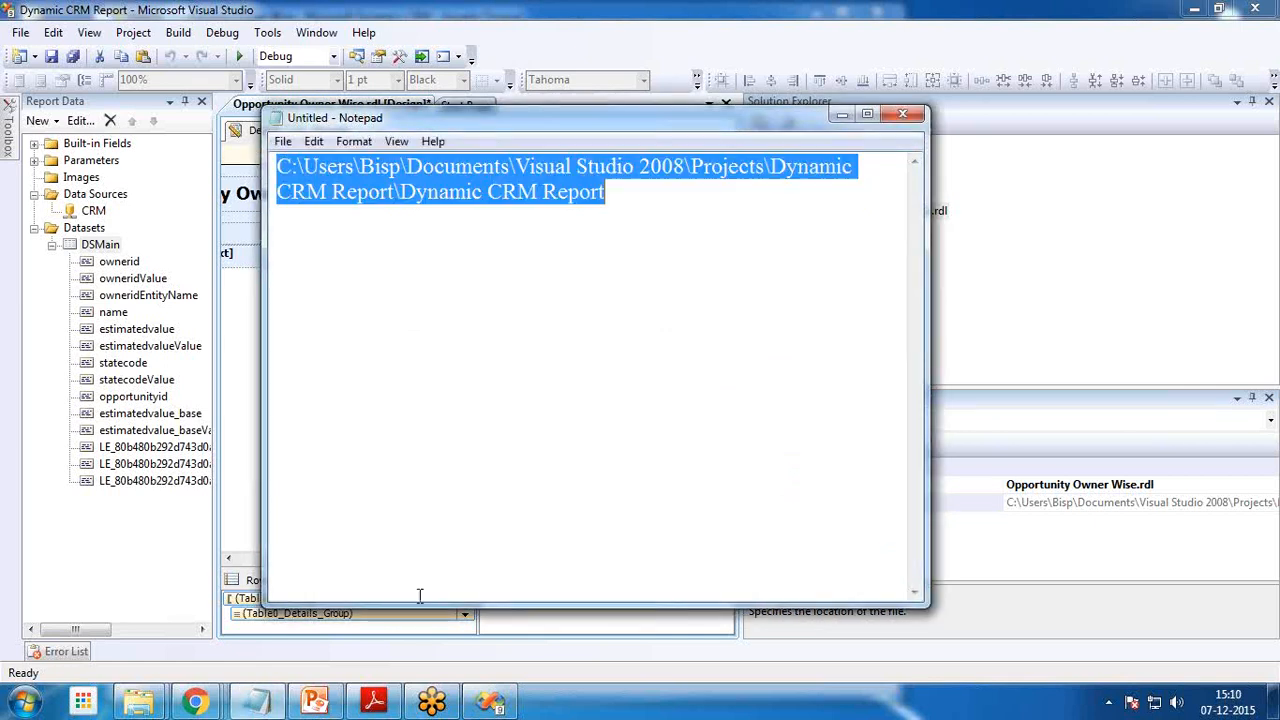
Step: Open the project's Dynamic CRM Report folder from the copied path and select the Opportunity Owner Wise report file
click(24, 703)
key(ctrl+v)
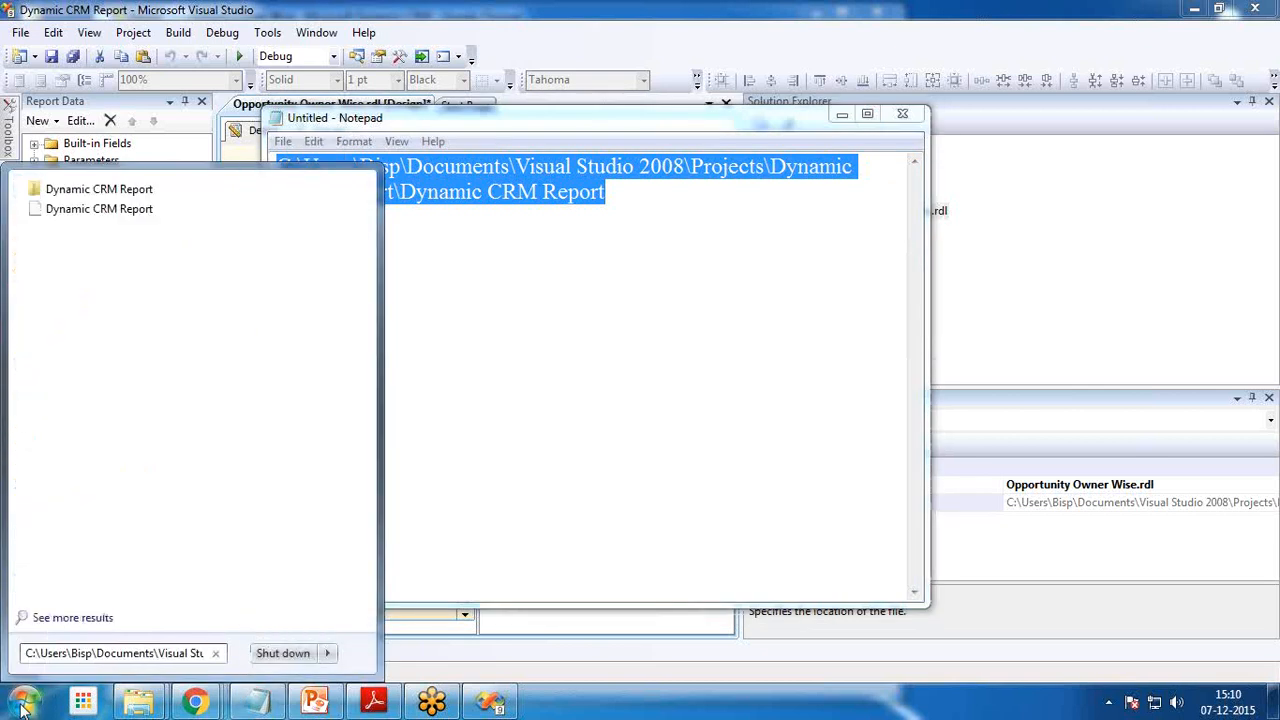
key(Return)
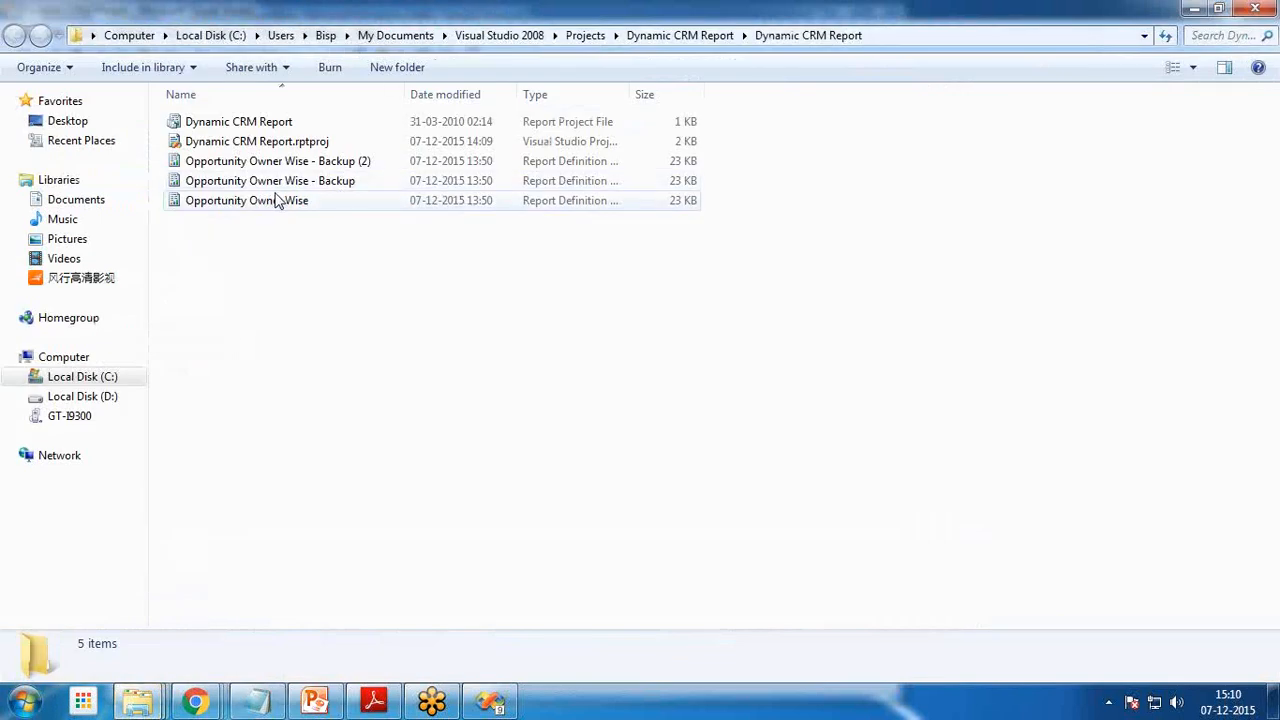
click(262, 207)
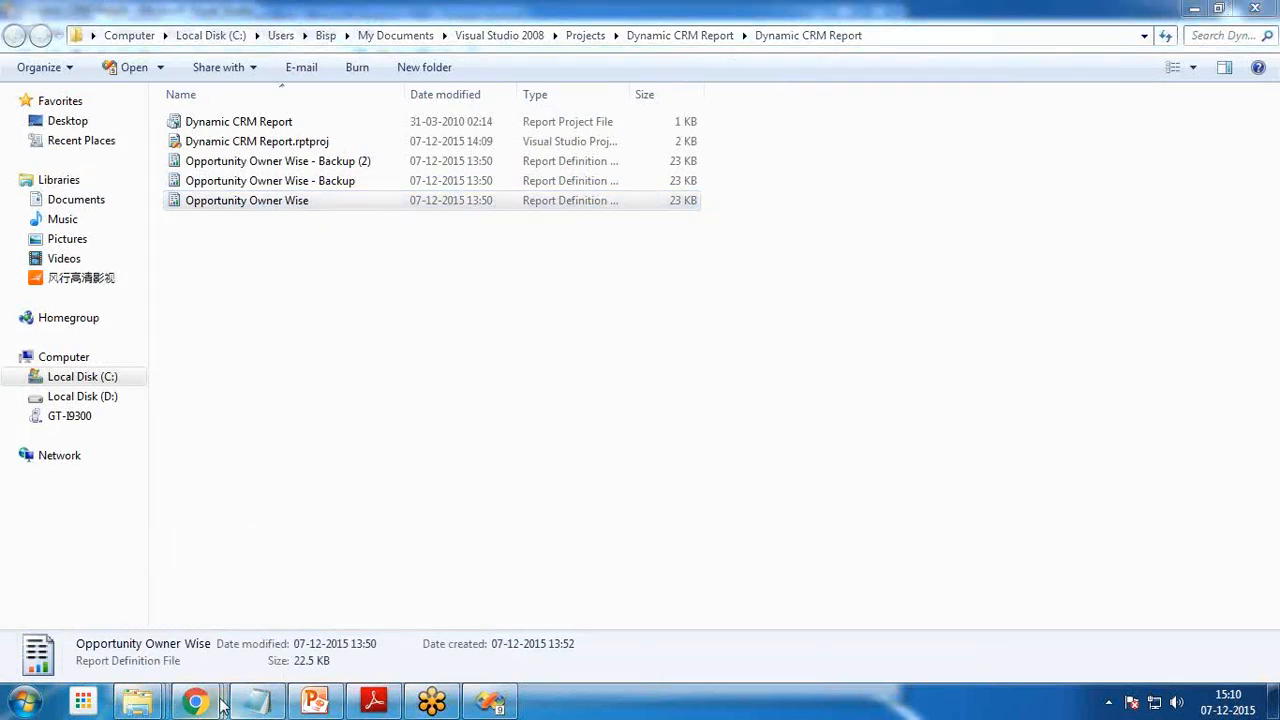
Step: Check the report's path in Visual Studio and select the full address path in the Dynamic CRM Report folder window
click(491, 703)
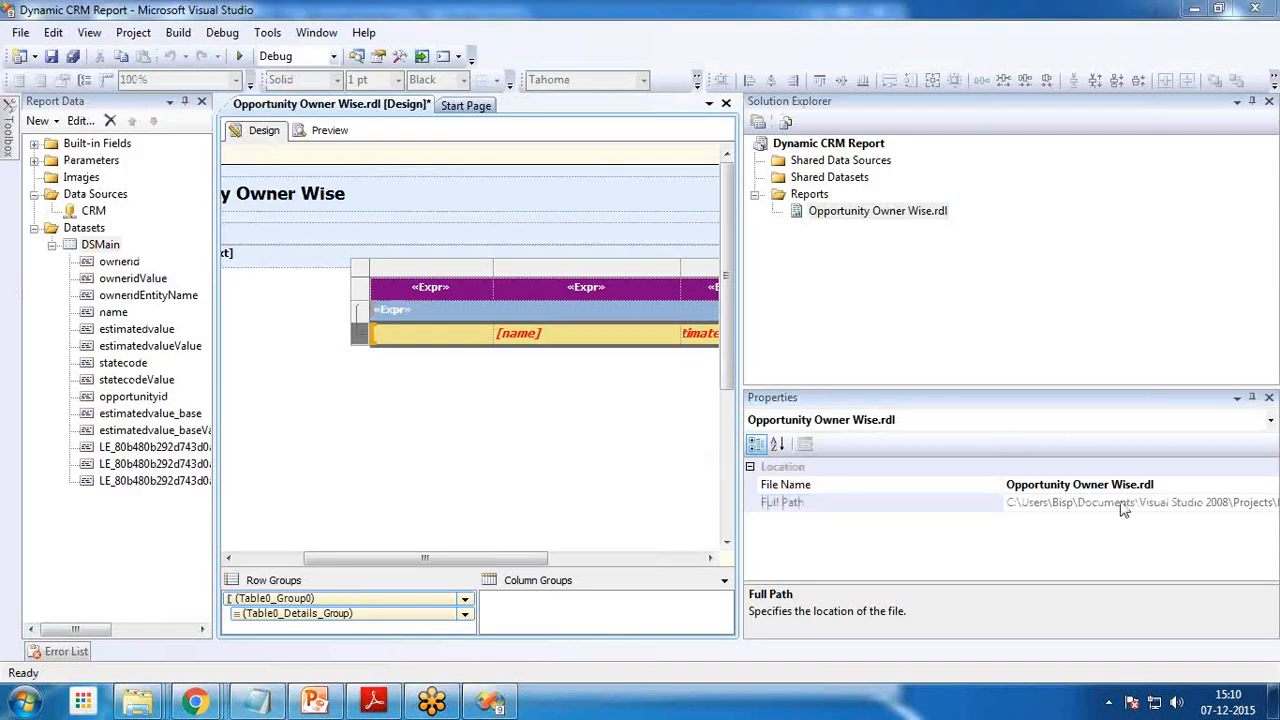
mouse_move(138, 703)
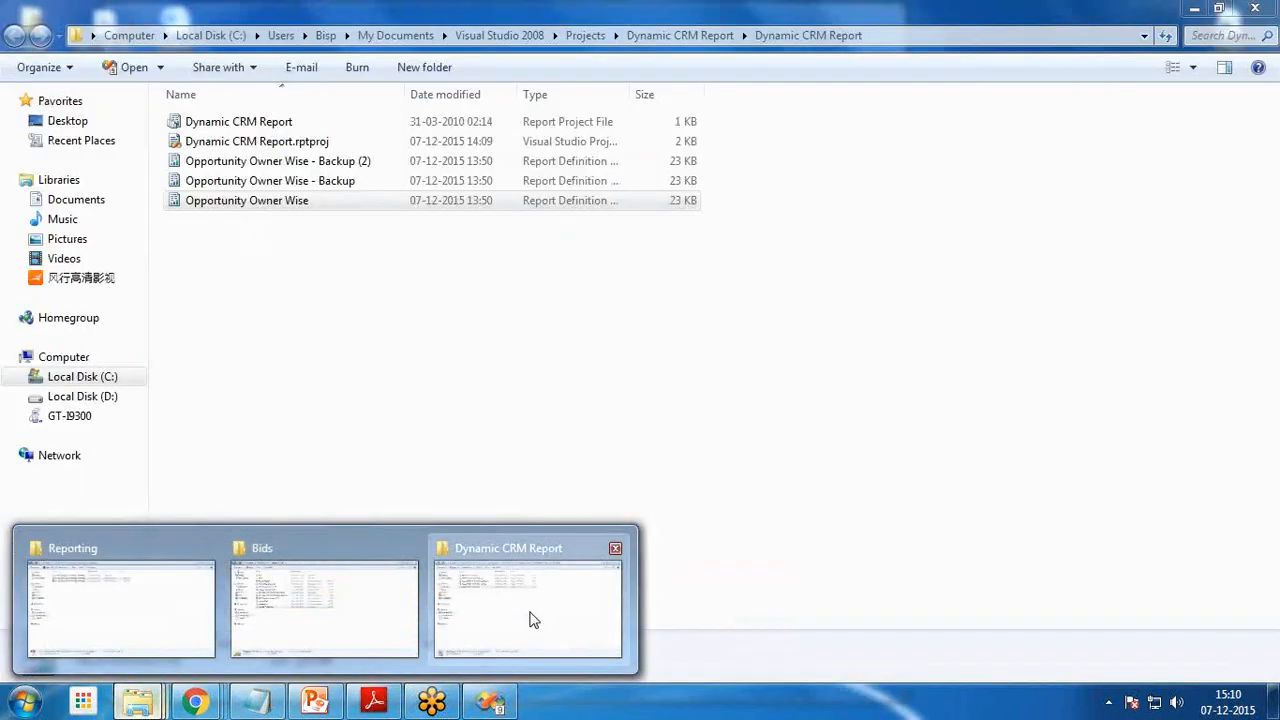
click(533, 620)
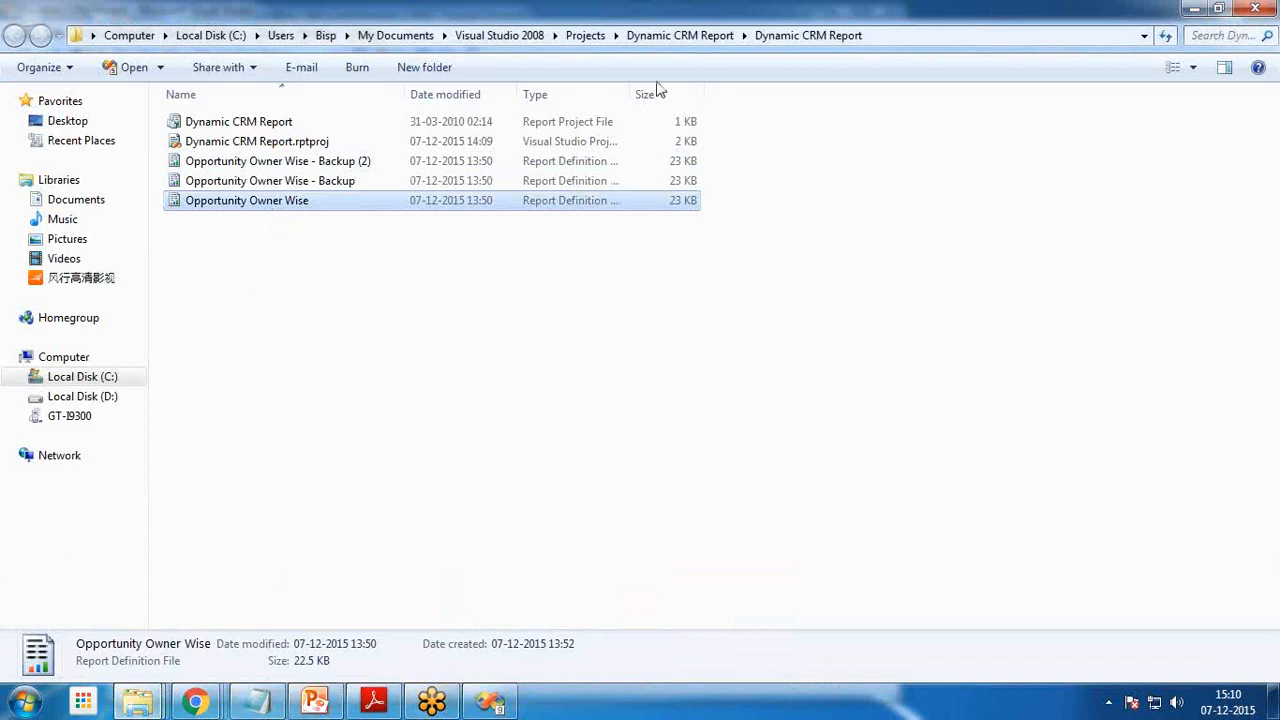
click(940, 37)
click(666, 37)
drag(628, 37, 473, 37)
drag(351, 22, 33, 30)
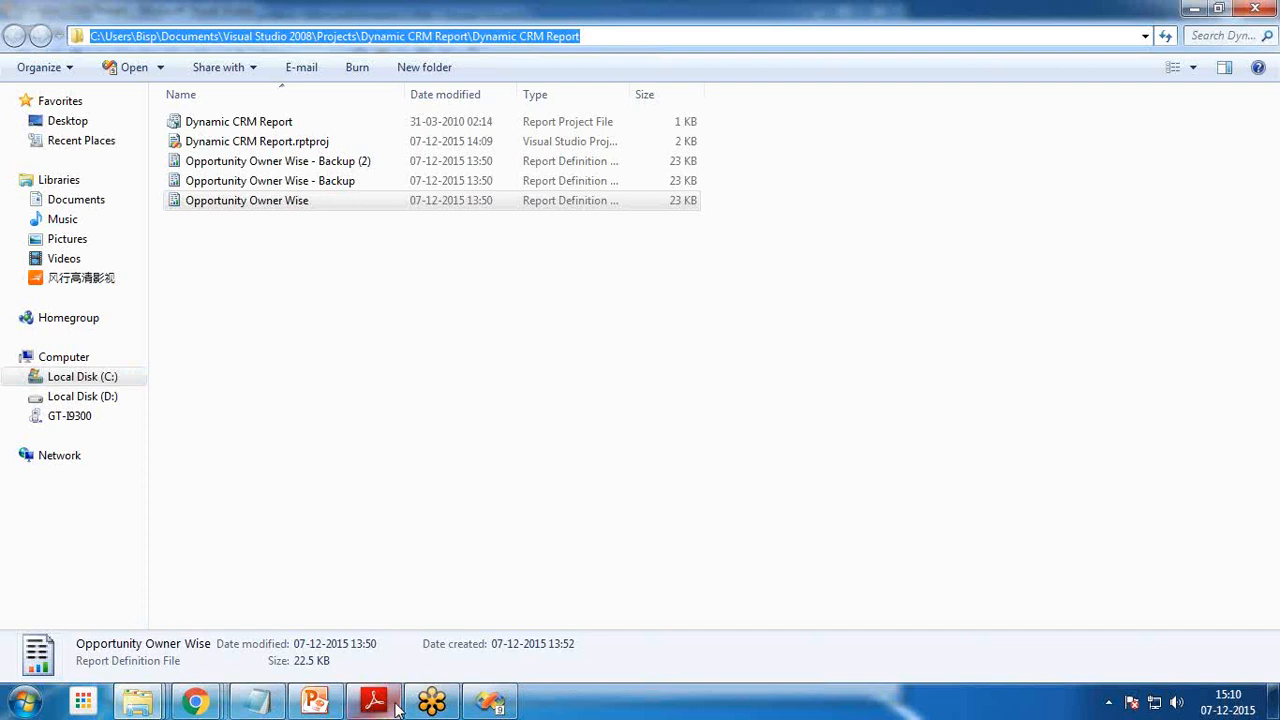
Step: Switch to the Opportunity Owner Wise report form in Chrome, start choosing its source file, and place the Notepad folder path beside it for reference
click(195, 700)
click(528, 612)
click(271, 306)
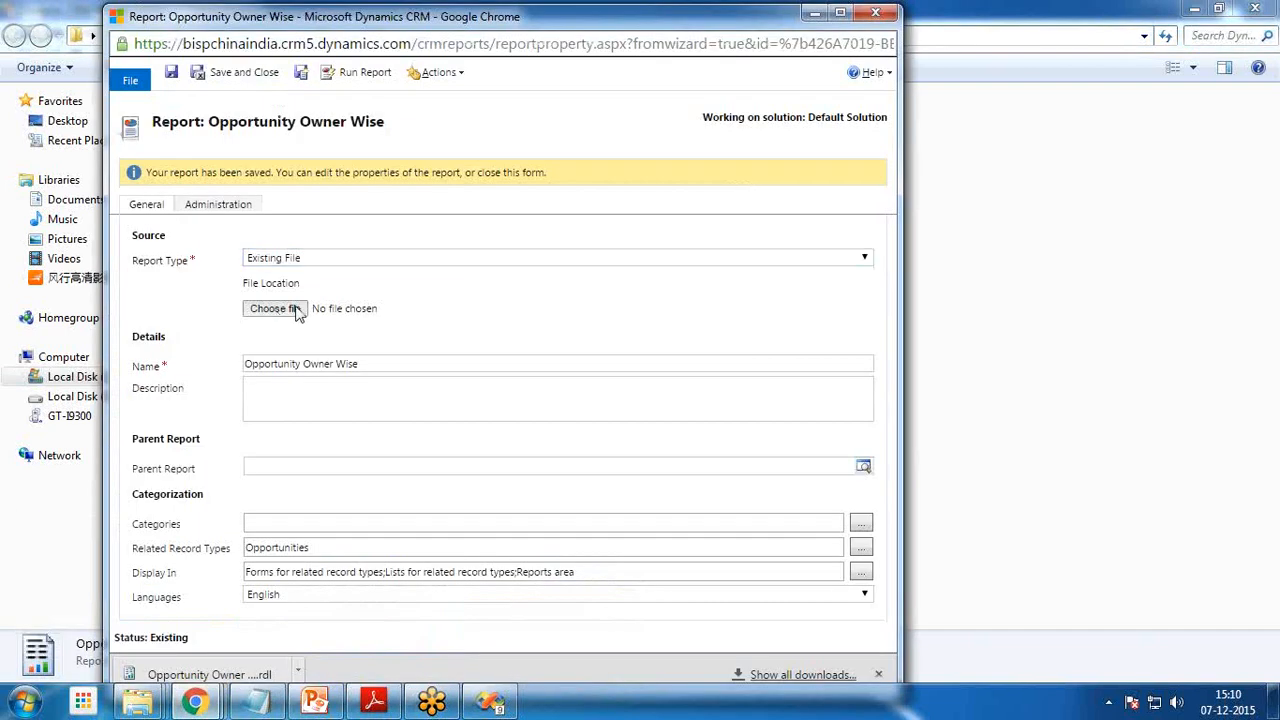
click(412, 73)
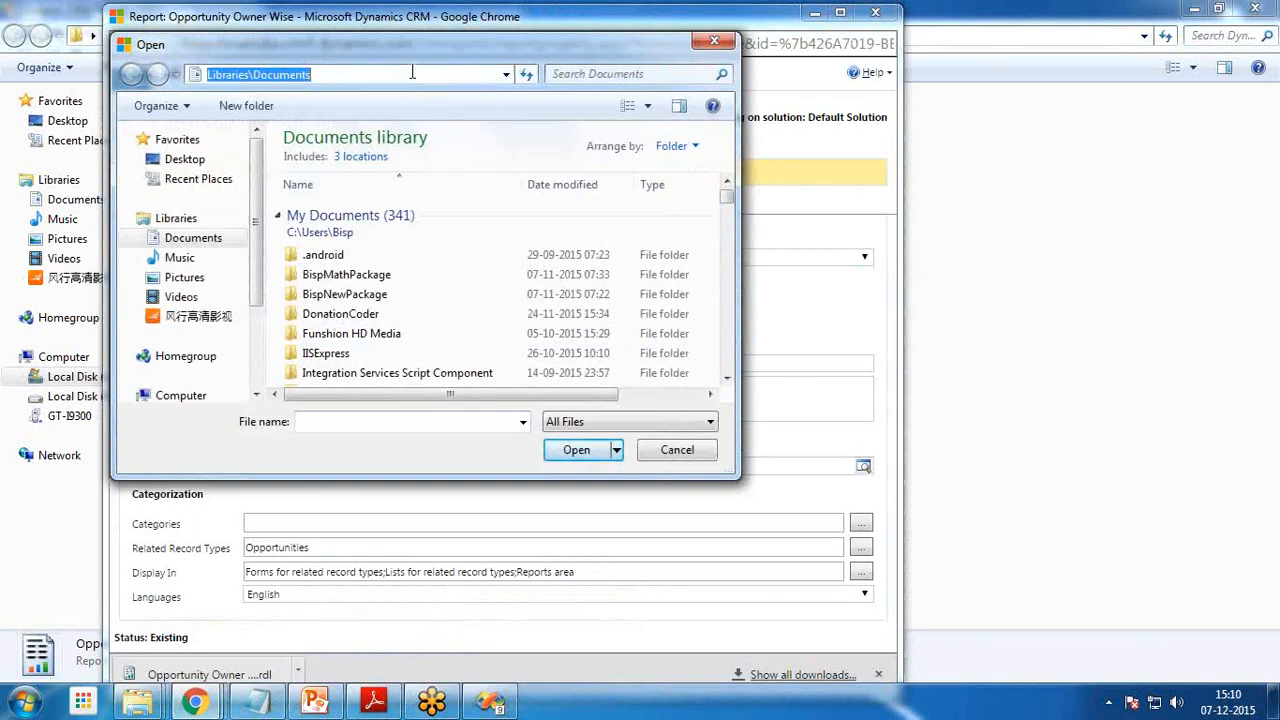
click(257, 700)
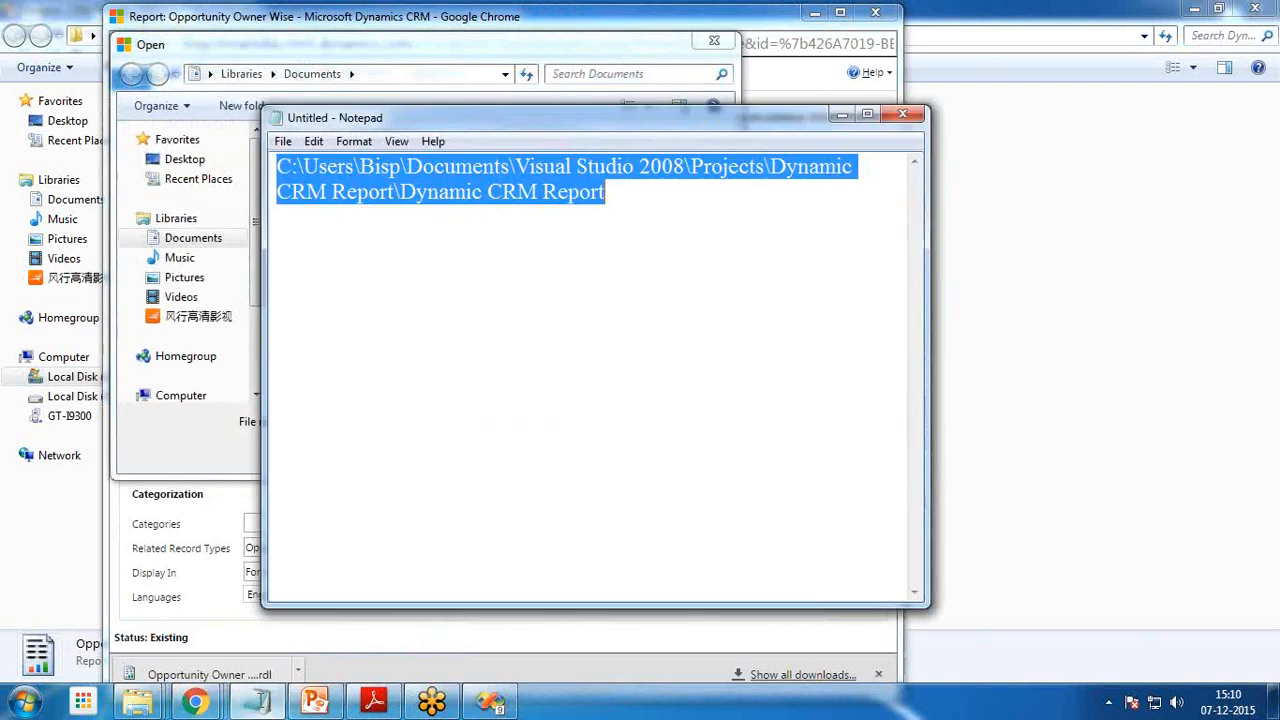
drag(415, 122, 702, 80)
Step: Browse from the Documents library to Visual Studio 2008\Projects\Dynamic CRM Report\Dynamic CRM Report in the file selection dialog
click(352, 318)
scroll(352, 318, down, 10)
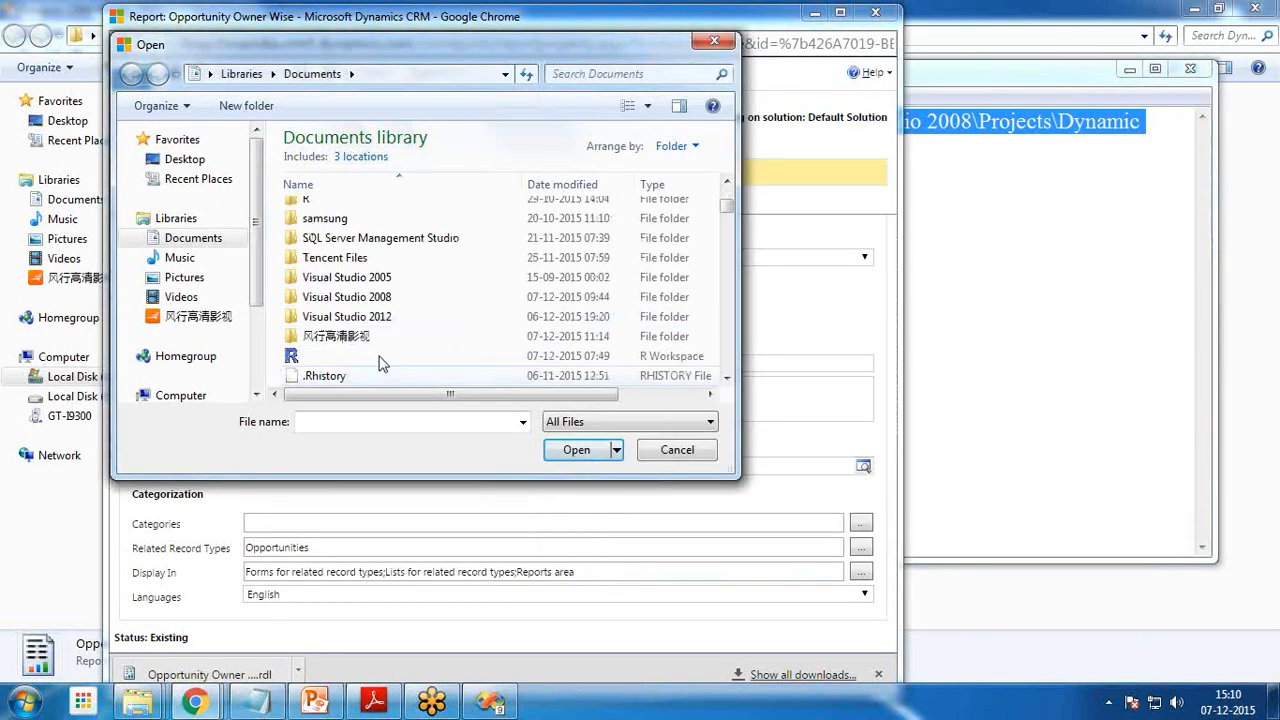
click(349, 297)
double_click(349, 297)
double_click(330, 251)
double_click(372, 214)
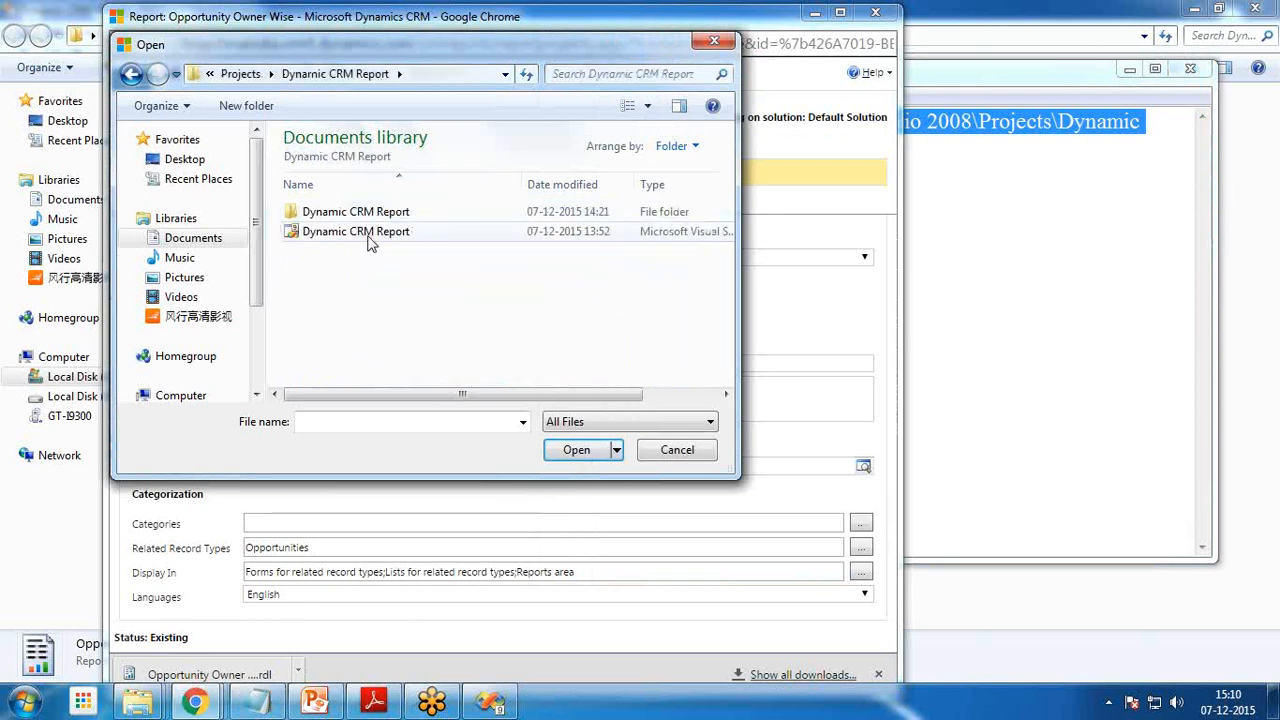
Step: Choose the Opportunity Owner Wise report definition as the source file and save the CRM report, agreeing to overwrite the existing one
click(351, 290)
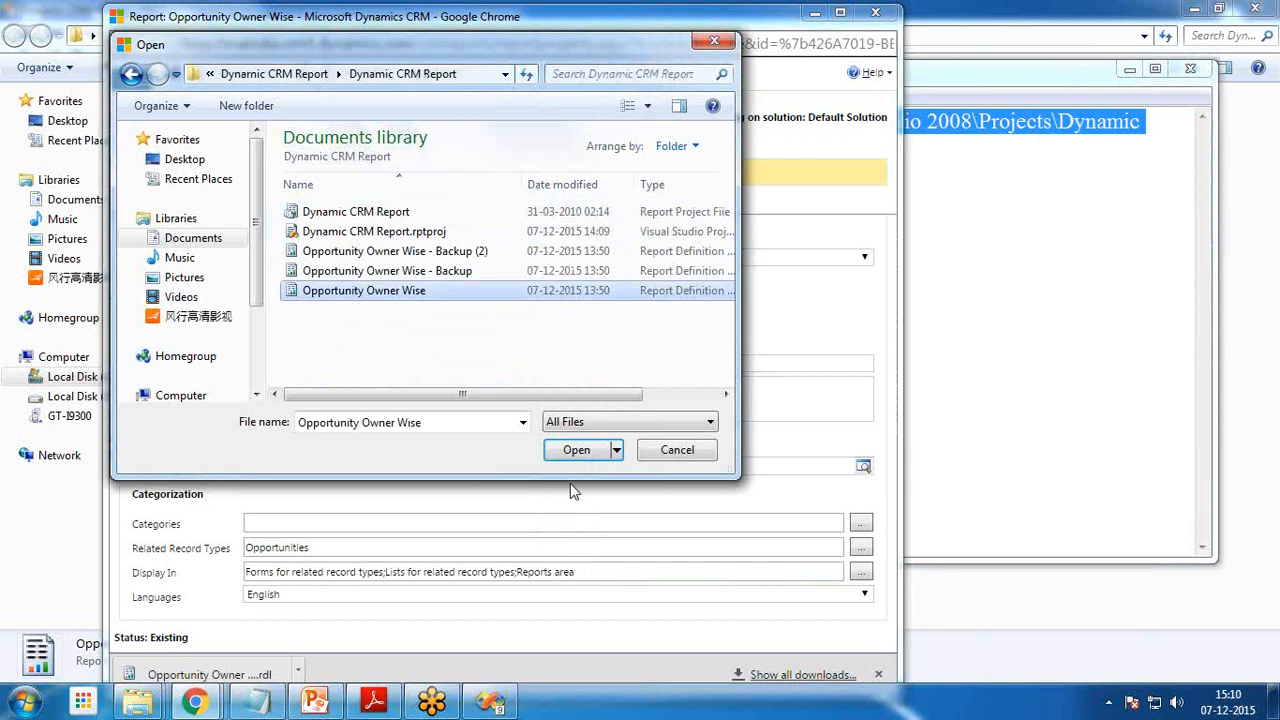
click(572, 452)
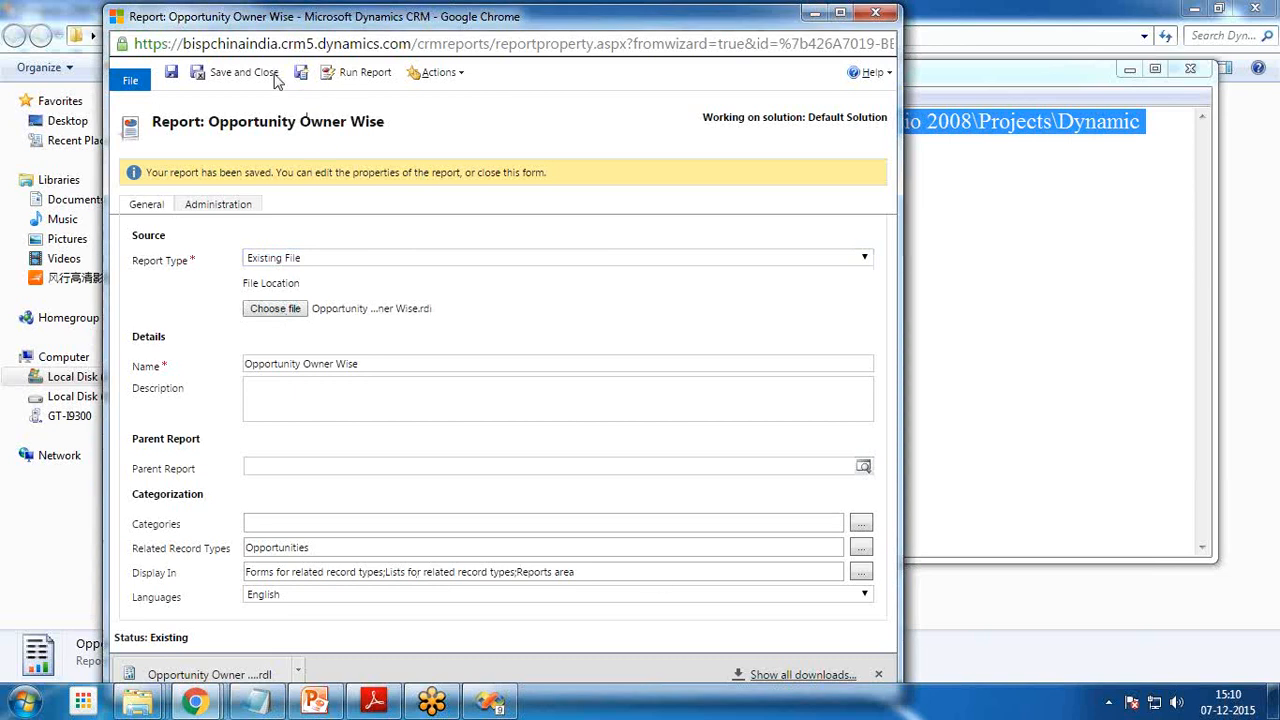
click(172, 76)
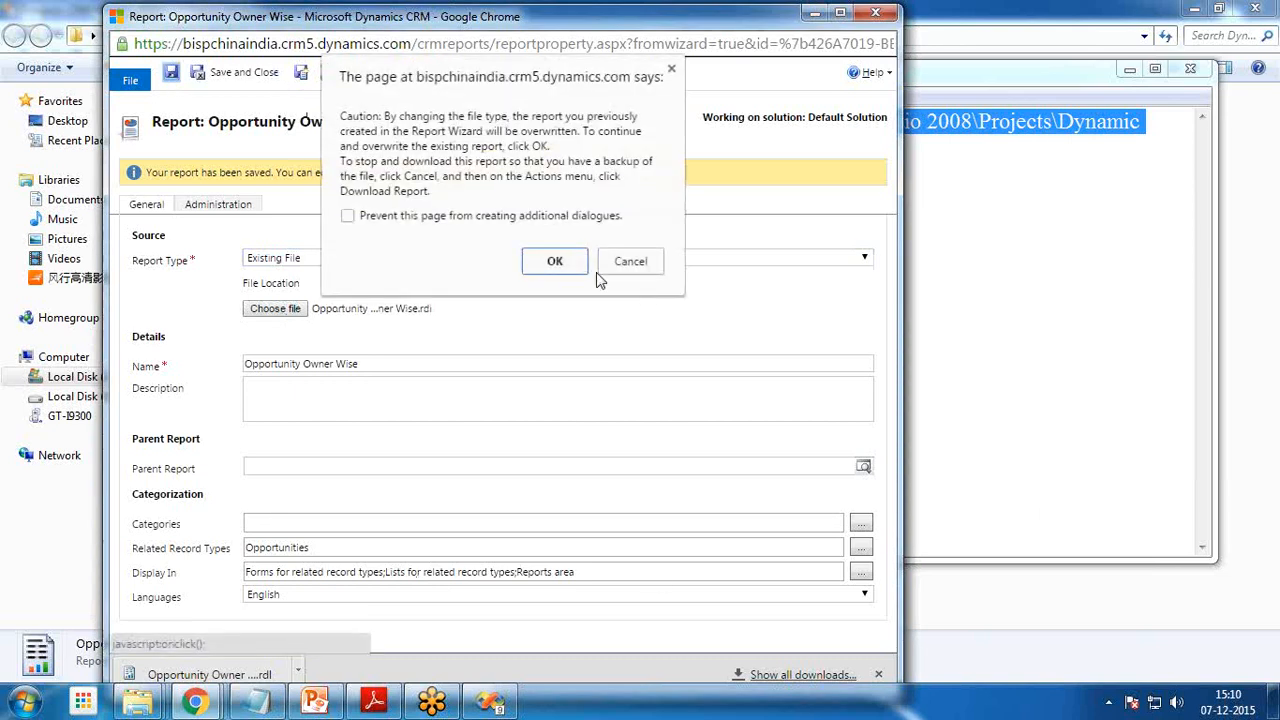
click(566, 264)
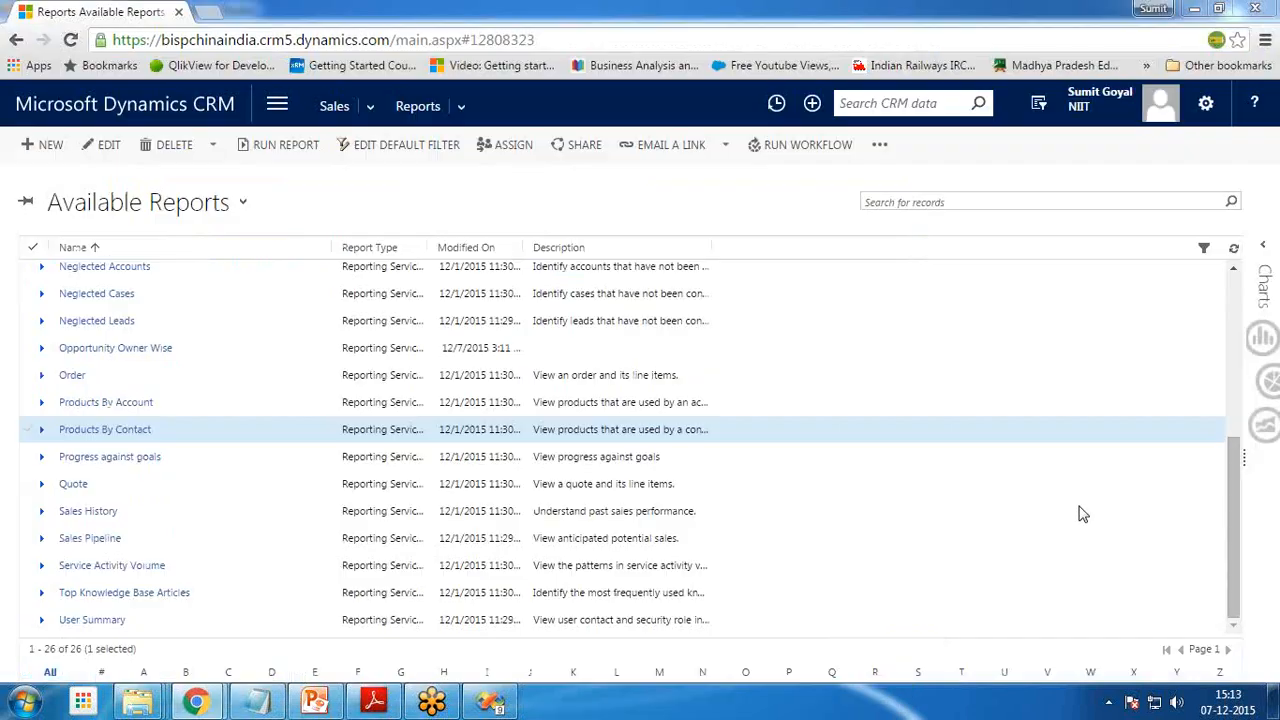